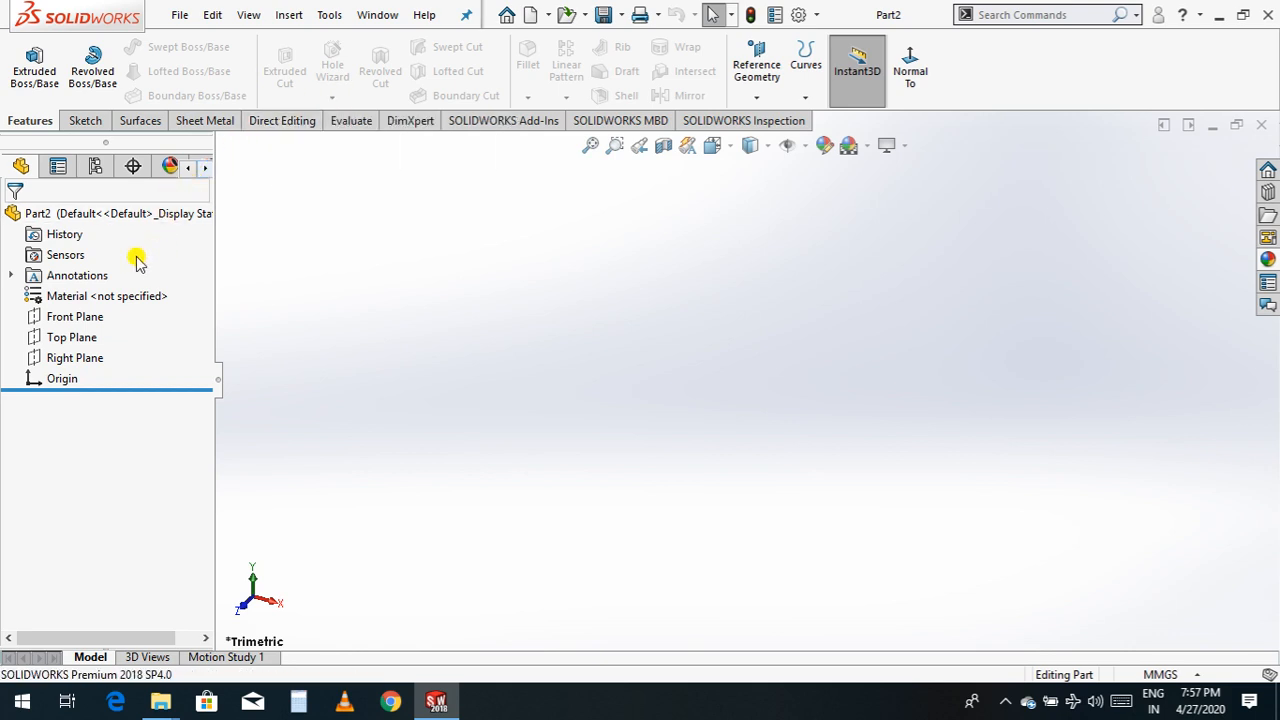
pyautogui.click(72, 345)
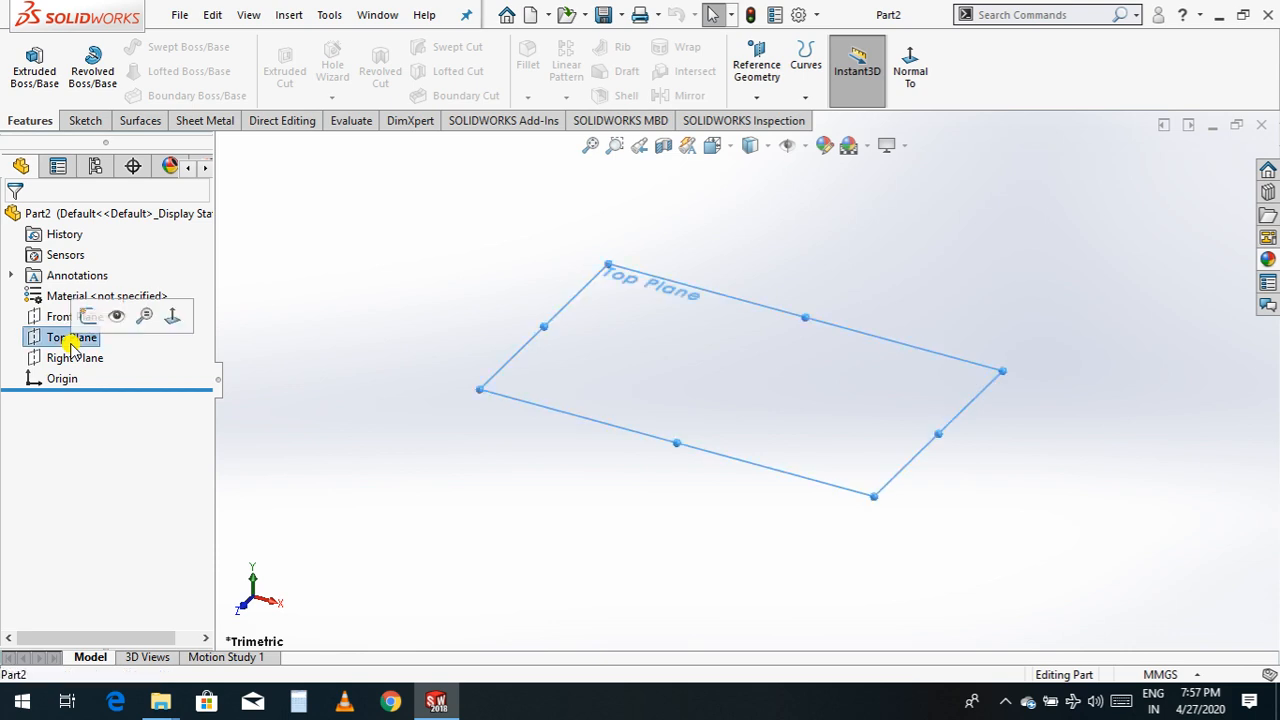
pyautogui.click(88, 316)
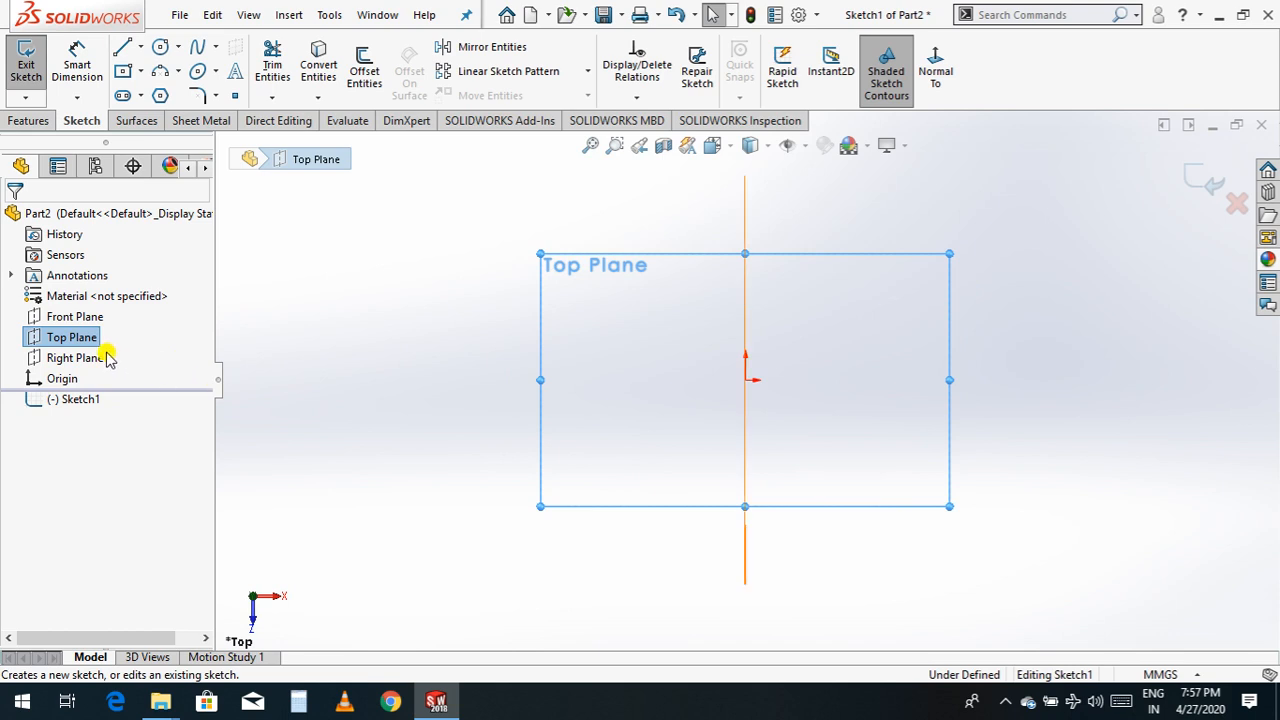
pyautogui.click(1216, 190)
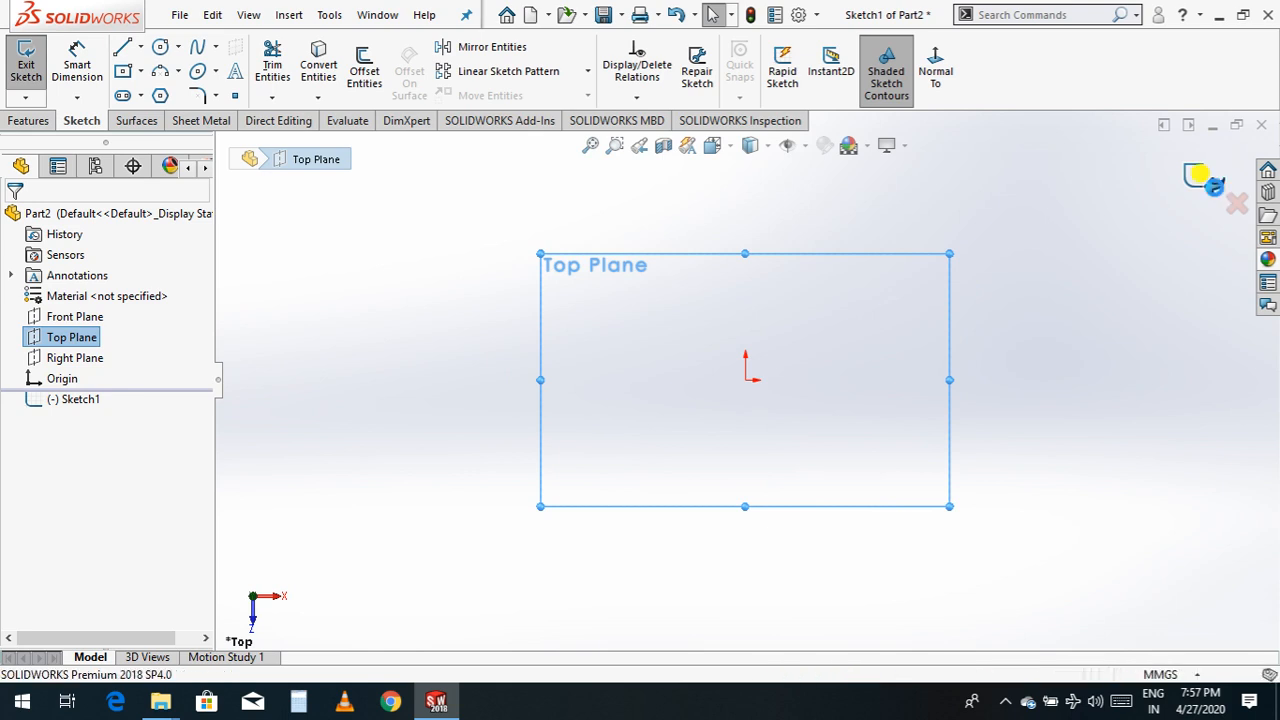
# - Create a reference plane offset 100 mm from the Top Plane
pyautogui.click(84, 340)
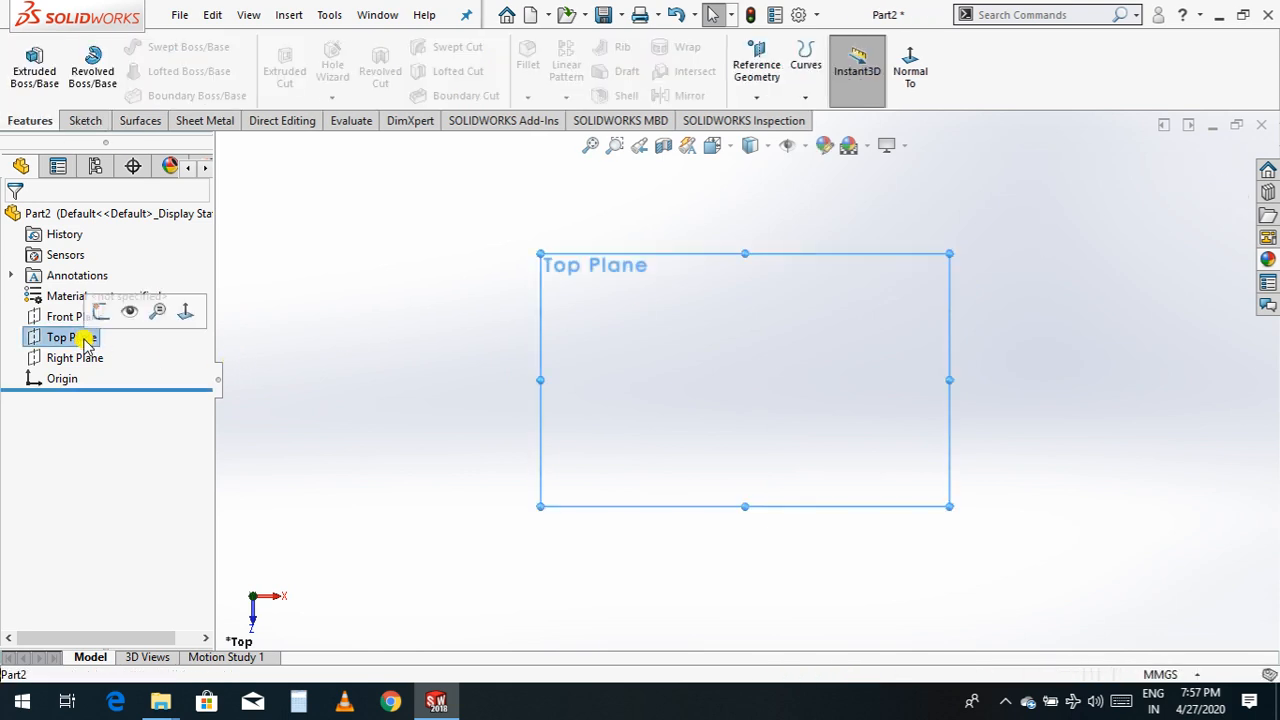
pyautogui.click(756, 97)
pyautogui.click(777, 120)
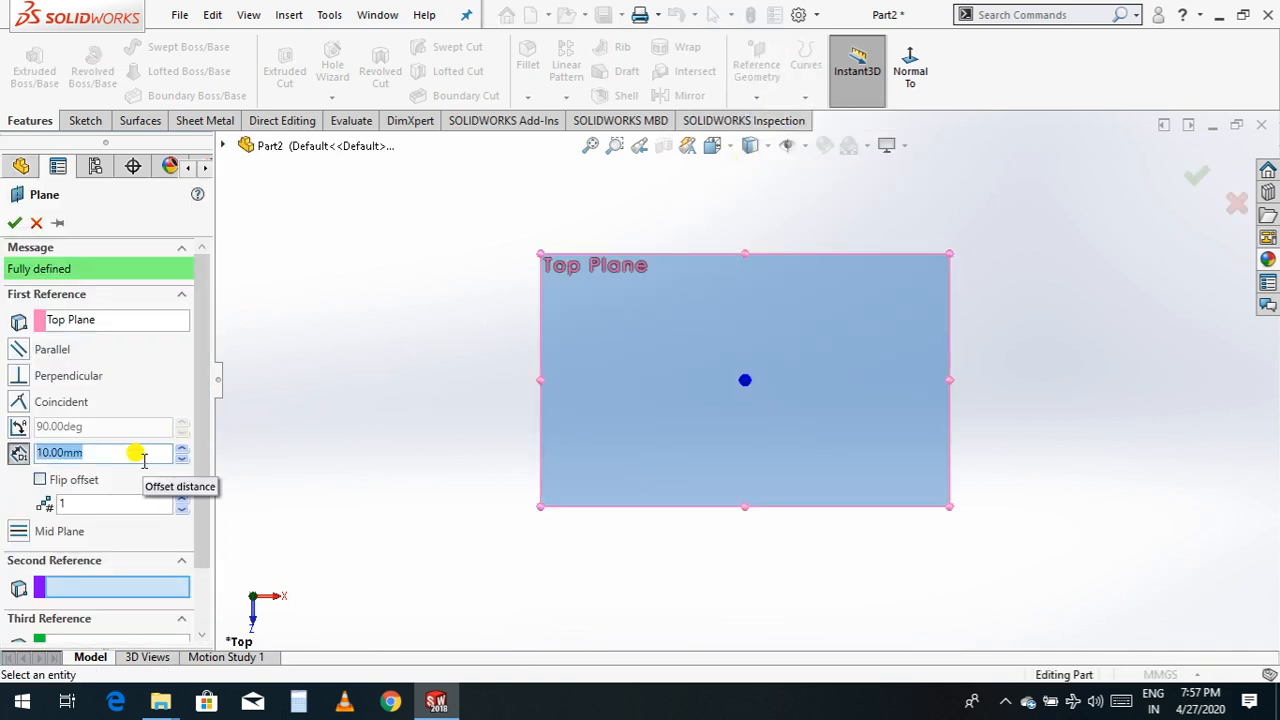
pyautogui.press('Return')
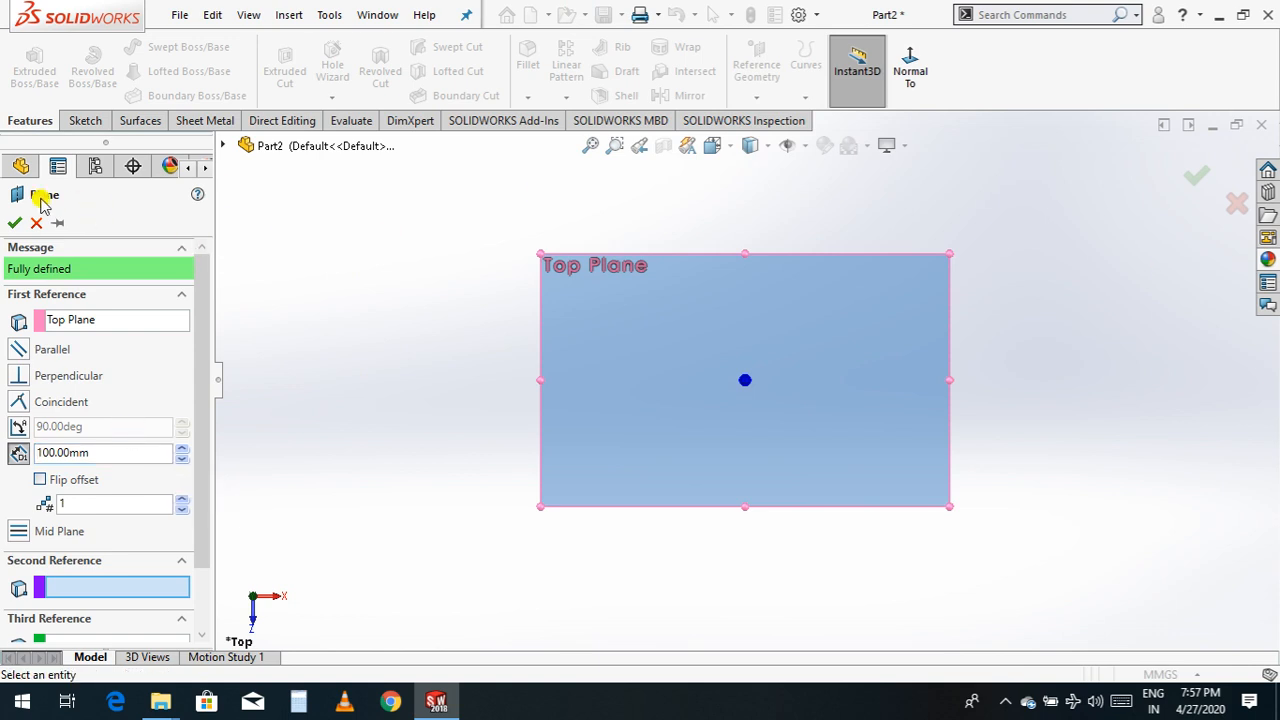
pyautogui.click(15, 222)
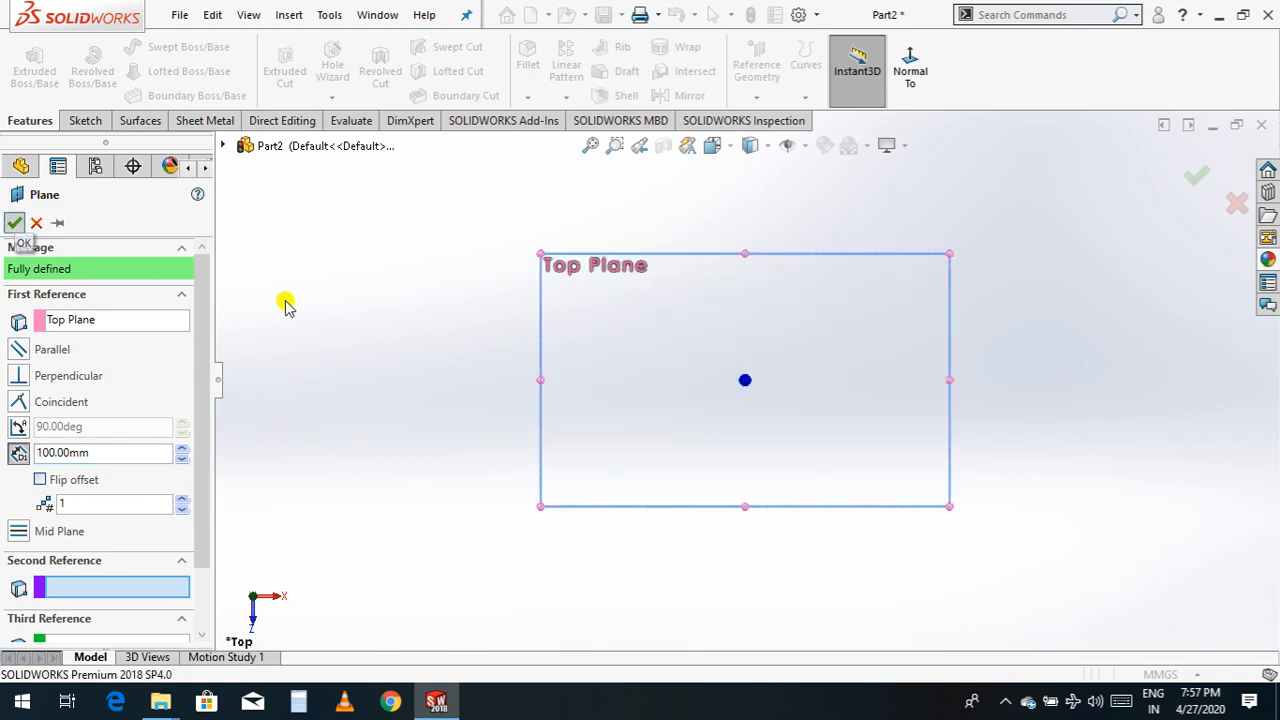
# - Start a sketch on the Top Plane and draw a center rectangle about 79 by 56 mm centred on the origin
pyautogui.rightClick(334, 316)
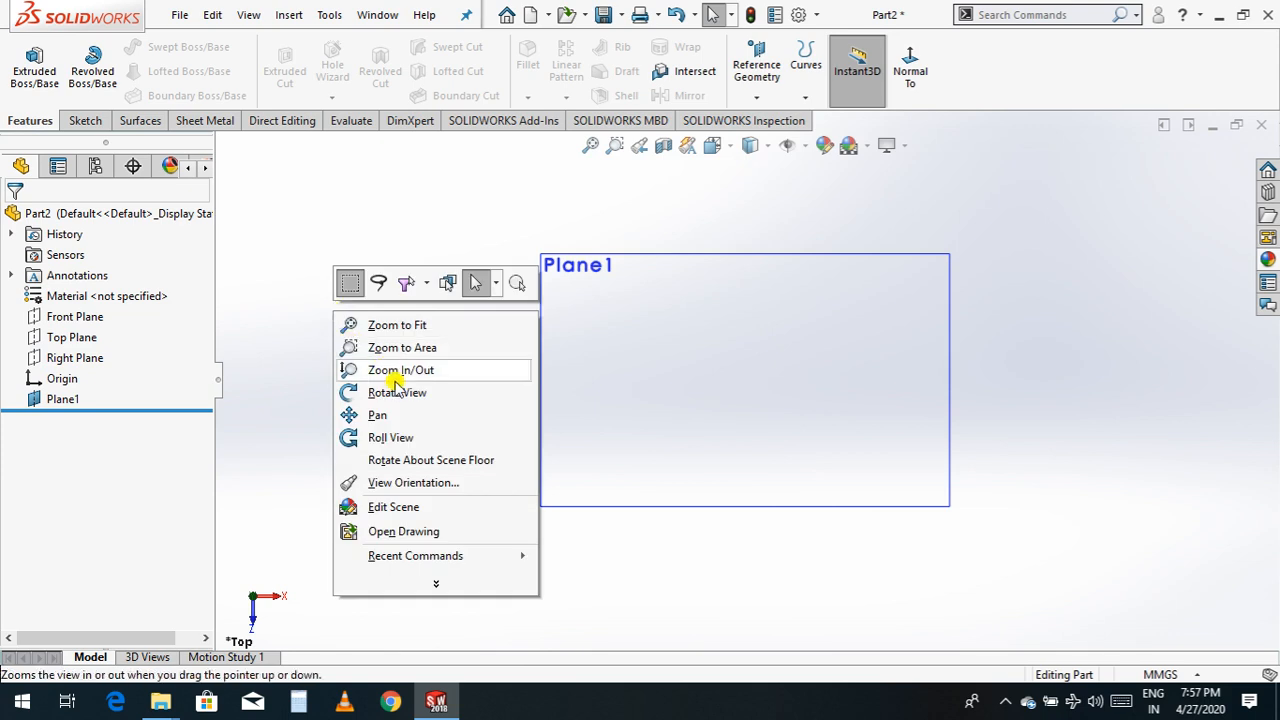
pyautogui.click(374, 366)
pyautogui.rightClick(388, 338)
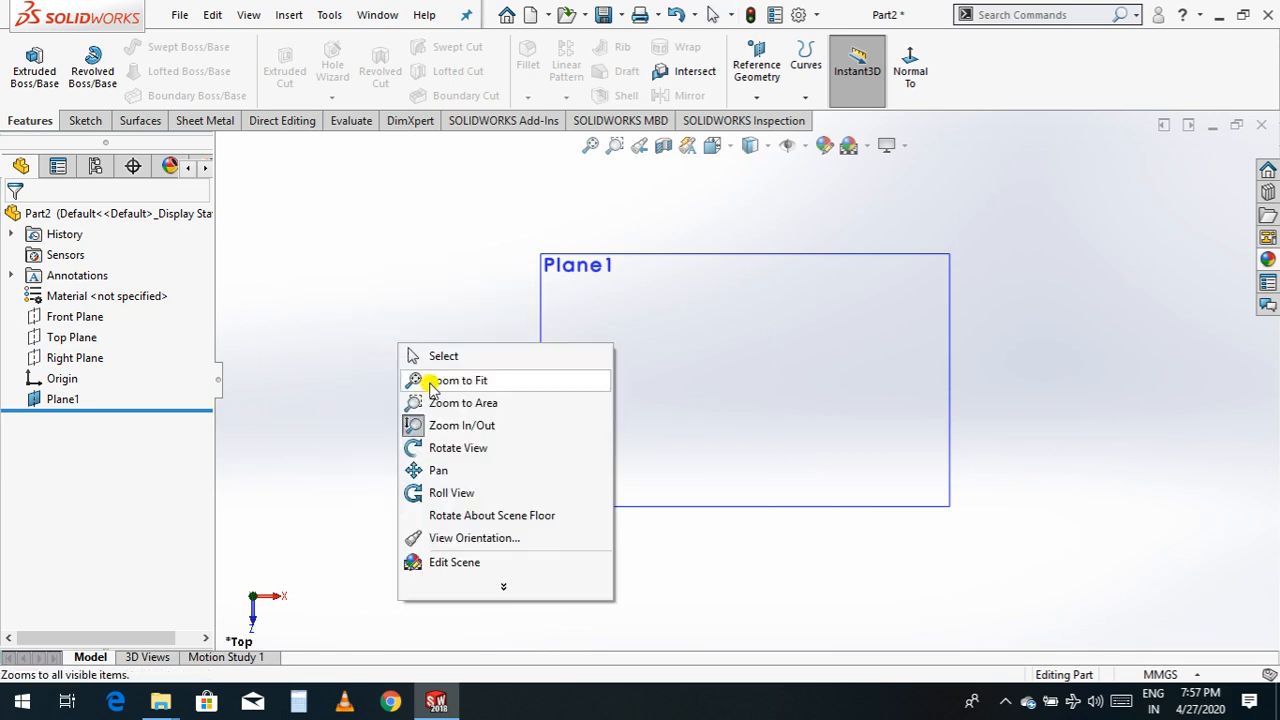
pyautogui.click(448, 446)
pyautogui.moveTo(390, 378); pyautogui.dragTo(446, 421)
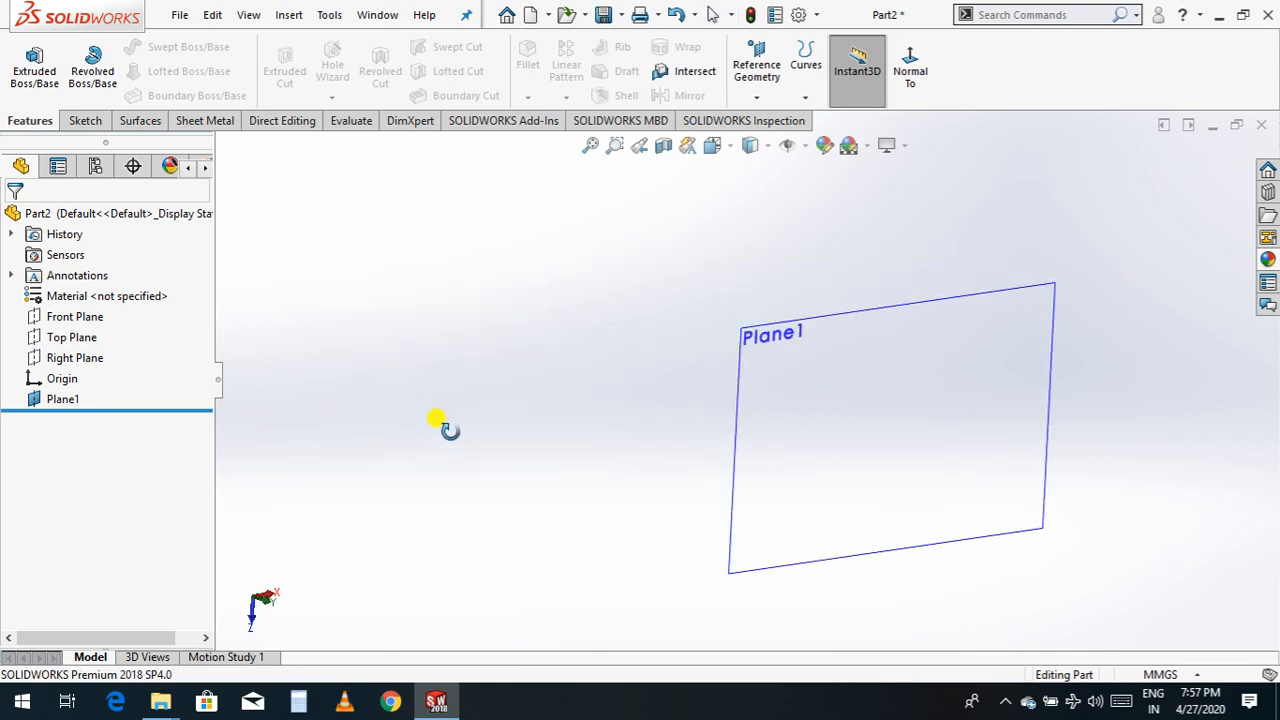
pyautogui.click(79, 340)
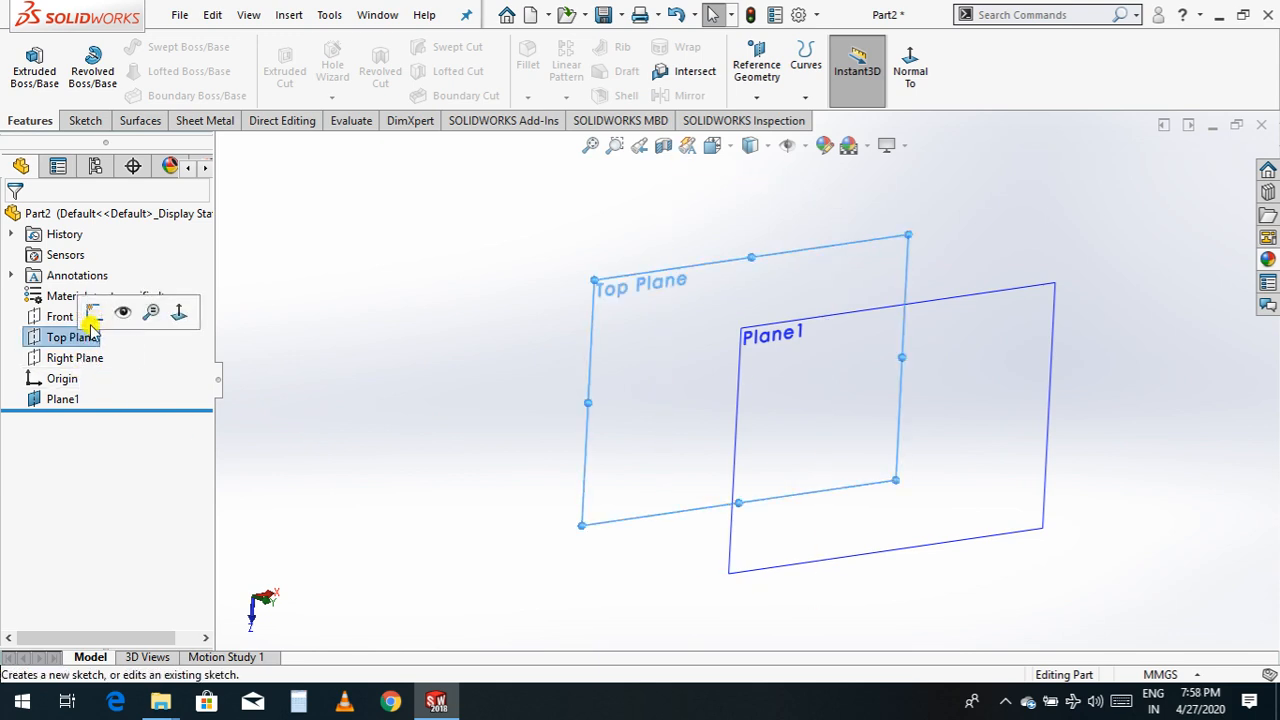
pyautogui.click(95, 316)
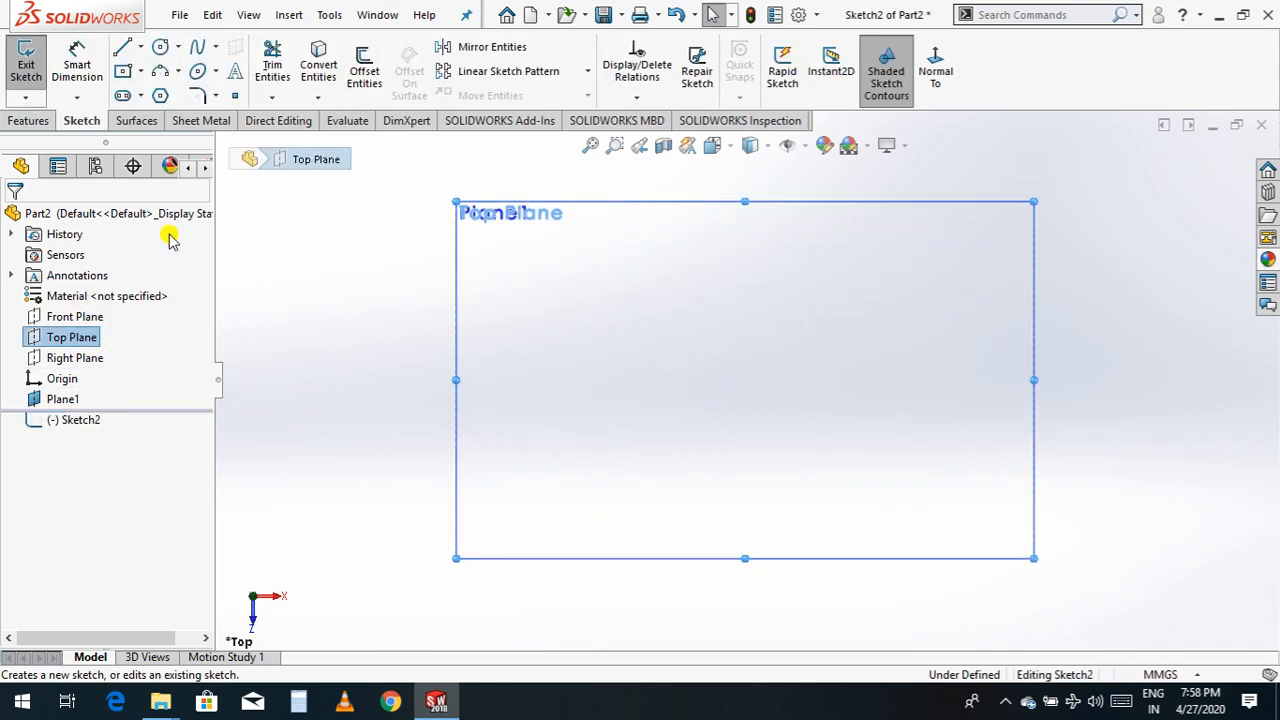
pyautogui.click(122, 72)
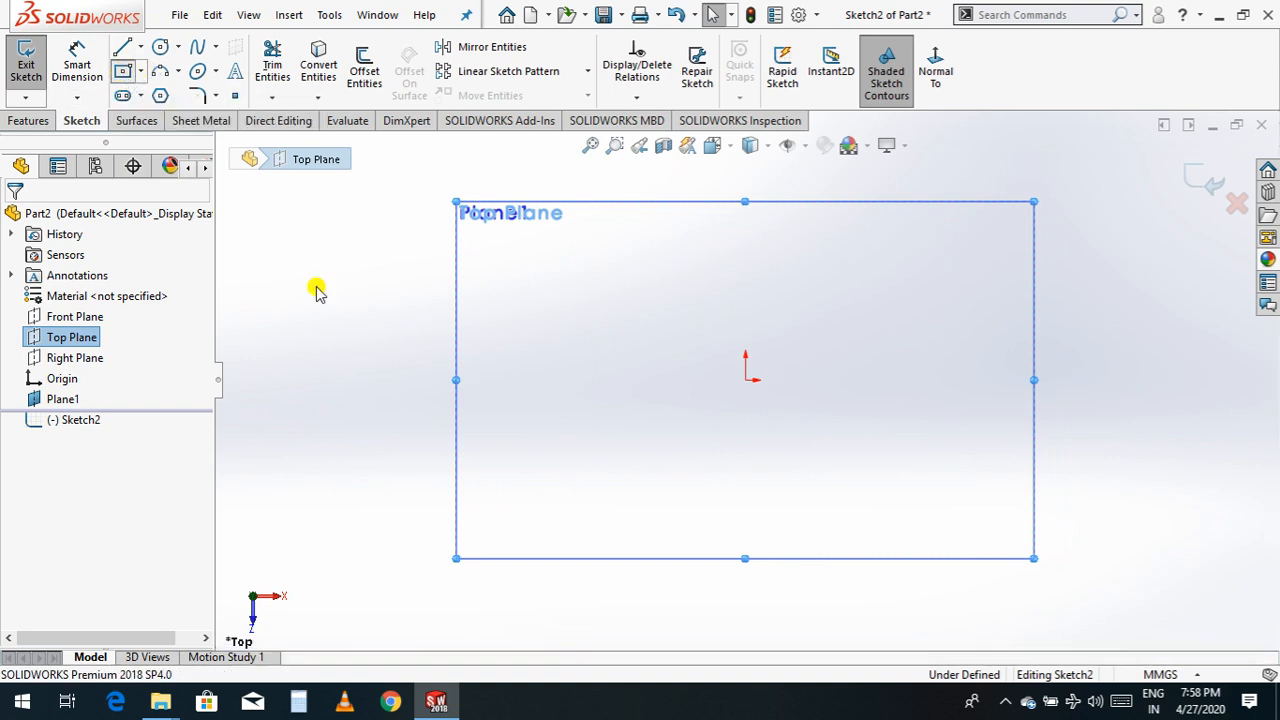
pyautogui.moveTo(745, 380)
pyautogui.mouseDown()
pyautogui.moveTo(762, 420)
pyautogui.moveTo(874, 470)
pyautogui.mouseUp()
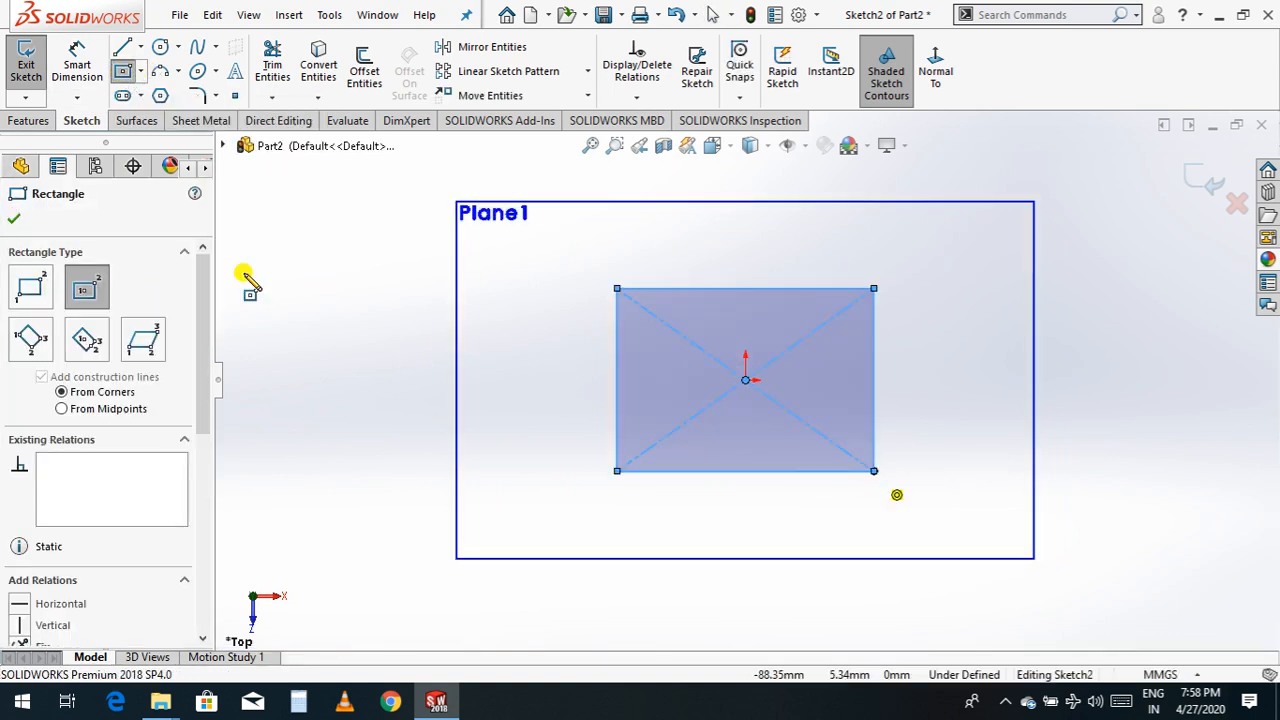
pyautogui.click(14, 219)
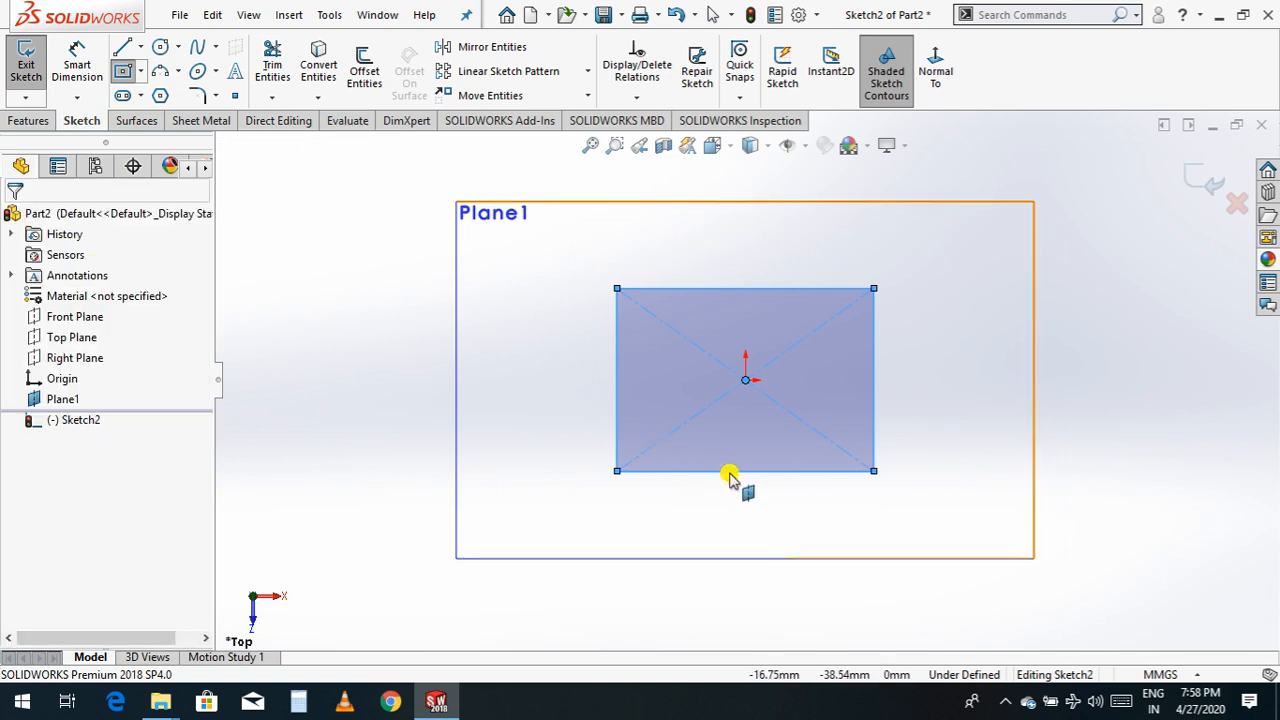
# - Make two adjacent sides of the rectangle equal in length with an Equal relation
pyautogui.doubleClick(731, 470)
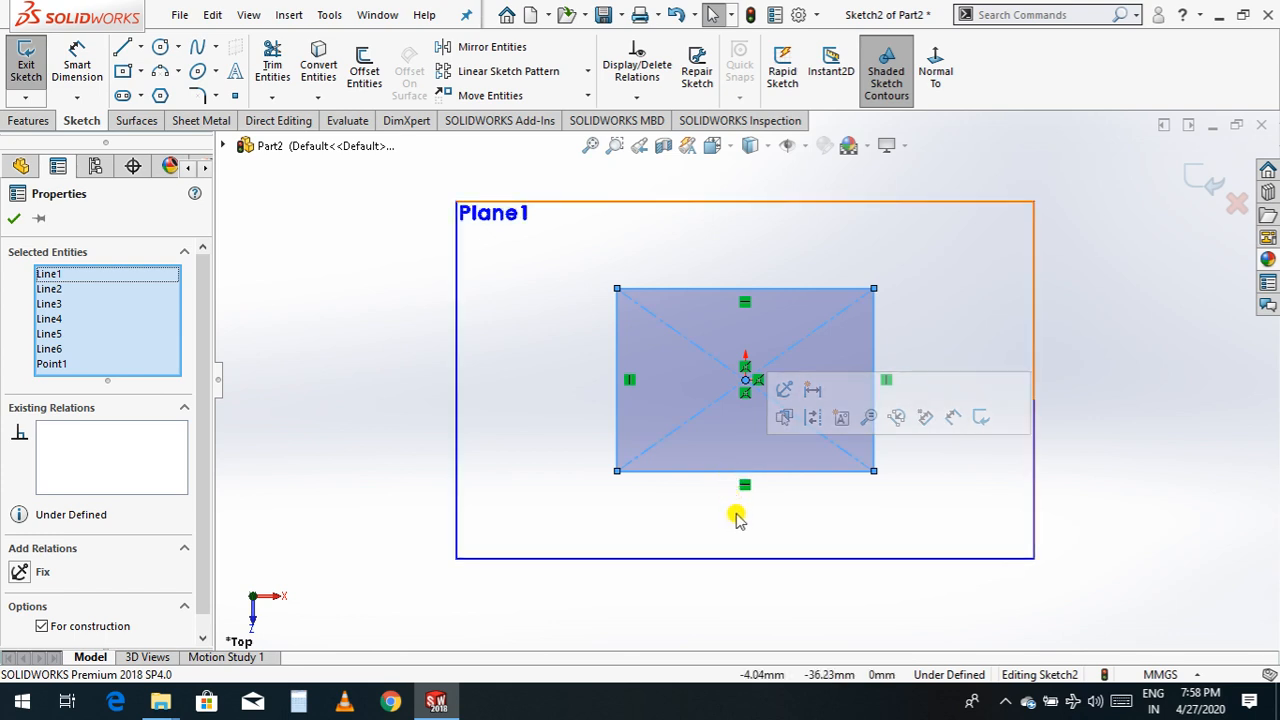
pyautogui.click(17, 221)
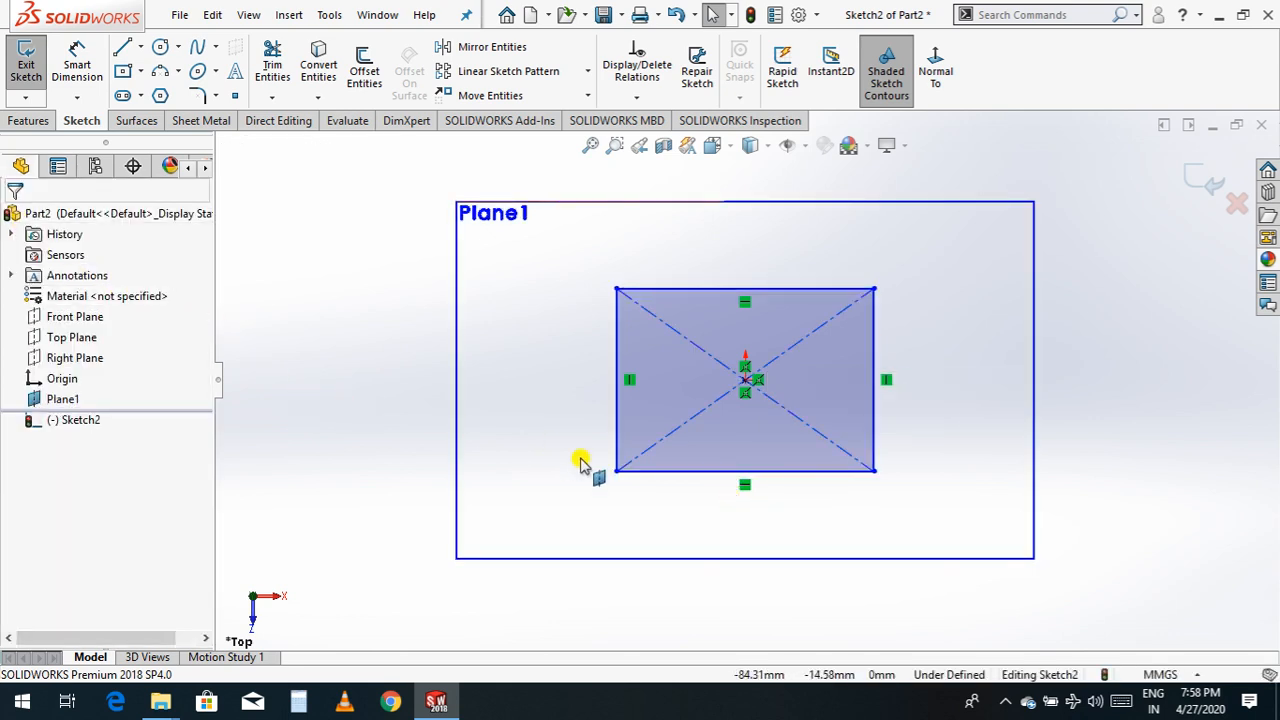
pyautogui.click(692, 473)
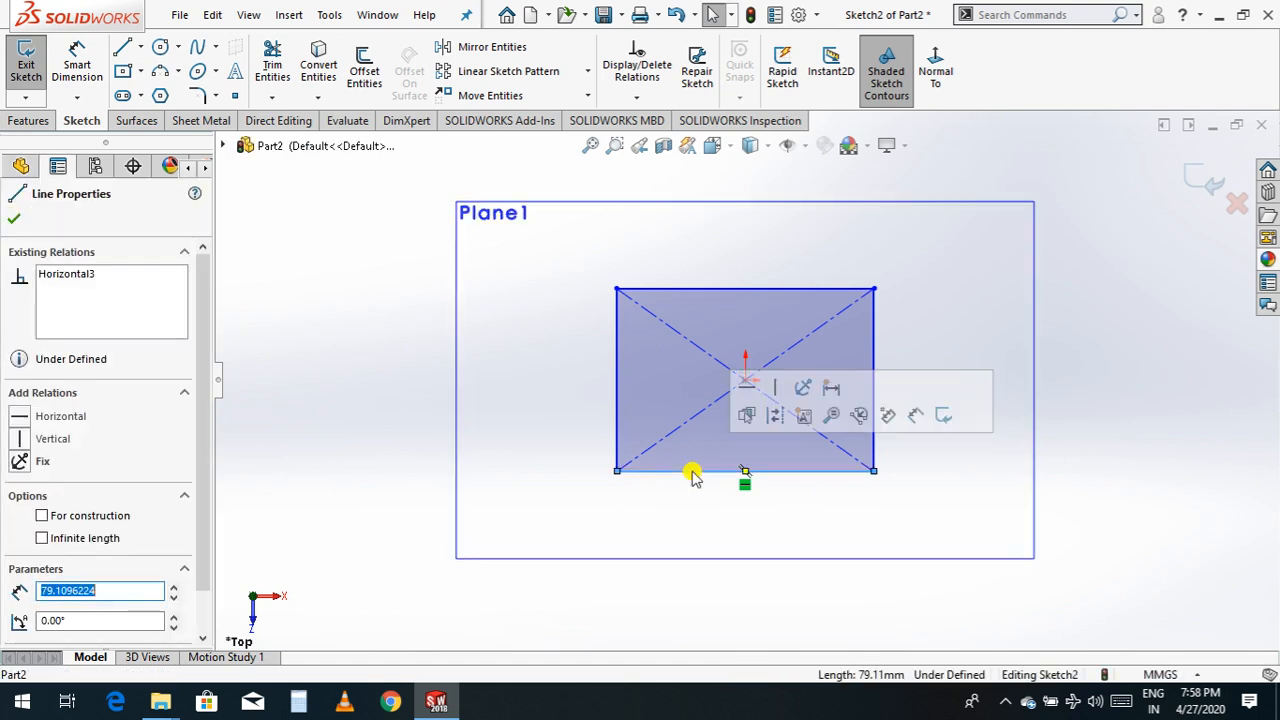
pyautogui.keyDown('ctrl'); pyautogui.click(618, 386); pyautogui.keyUp('ctrl')
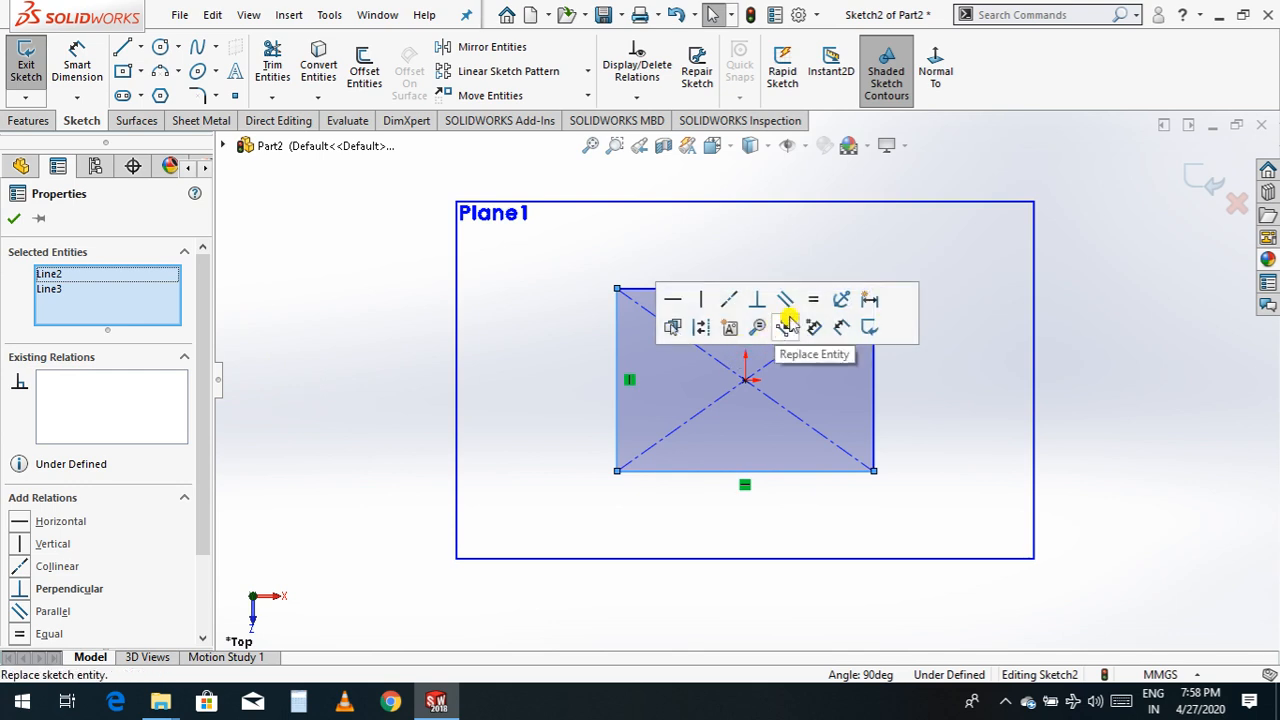
pyautogui.click(816, 300)
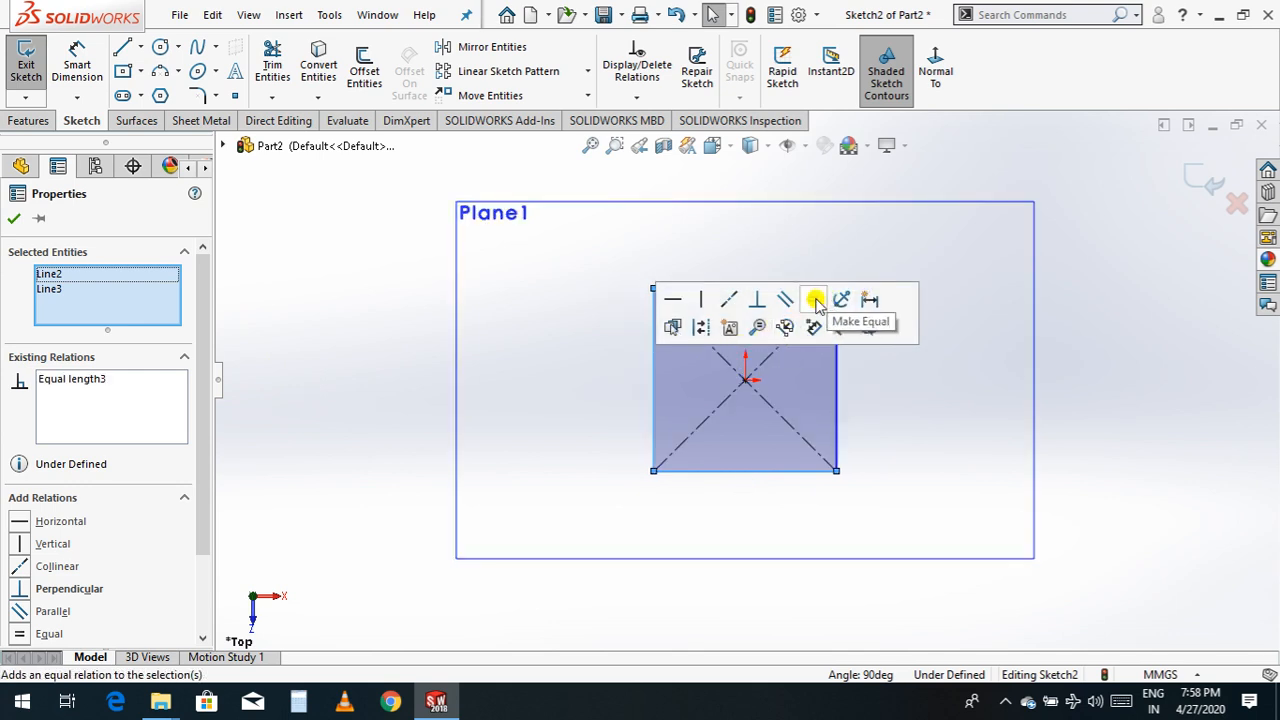
# - Dimension the vertical side of the square to 70 mm
pyautogui.click(847, 335)
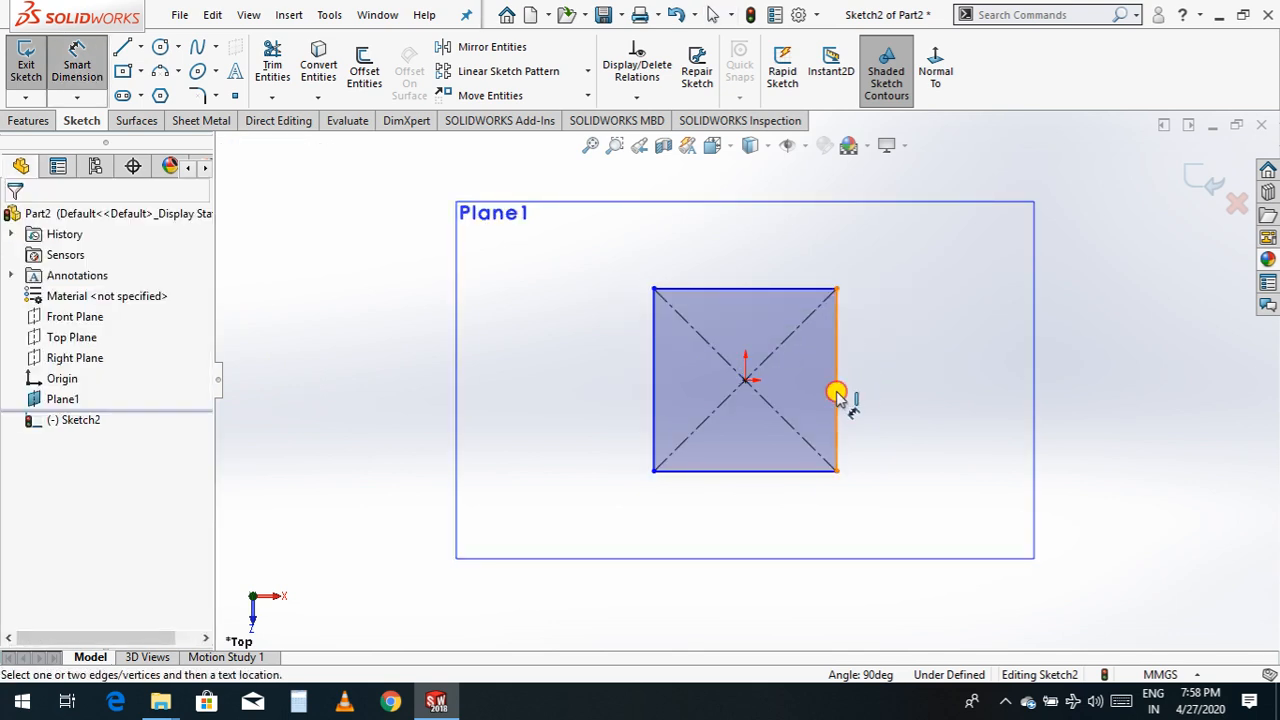
pyautogui.click(837, 398)
pyautogui.click(897, 401)
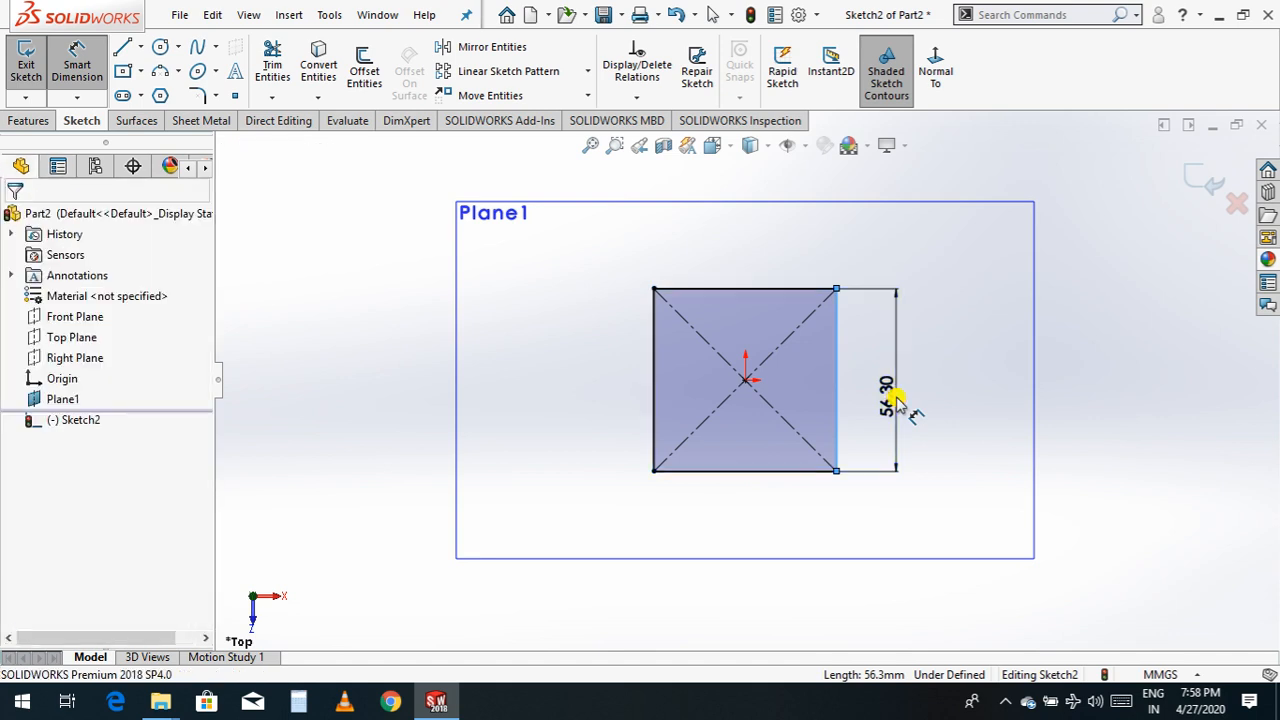
pyautogui.write('70')
pyautogui.press('Return')
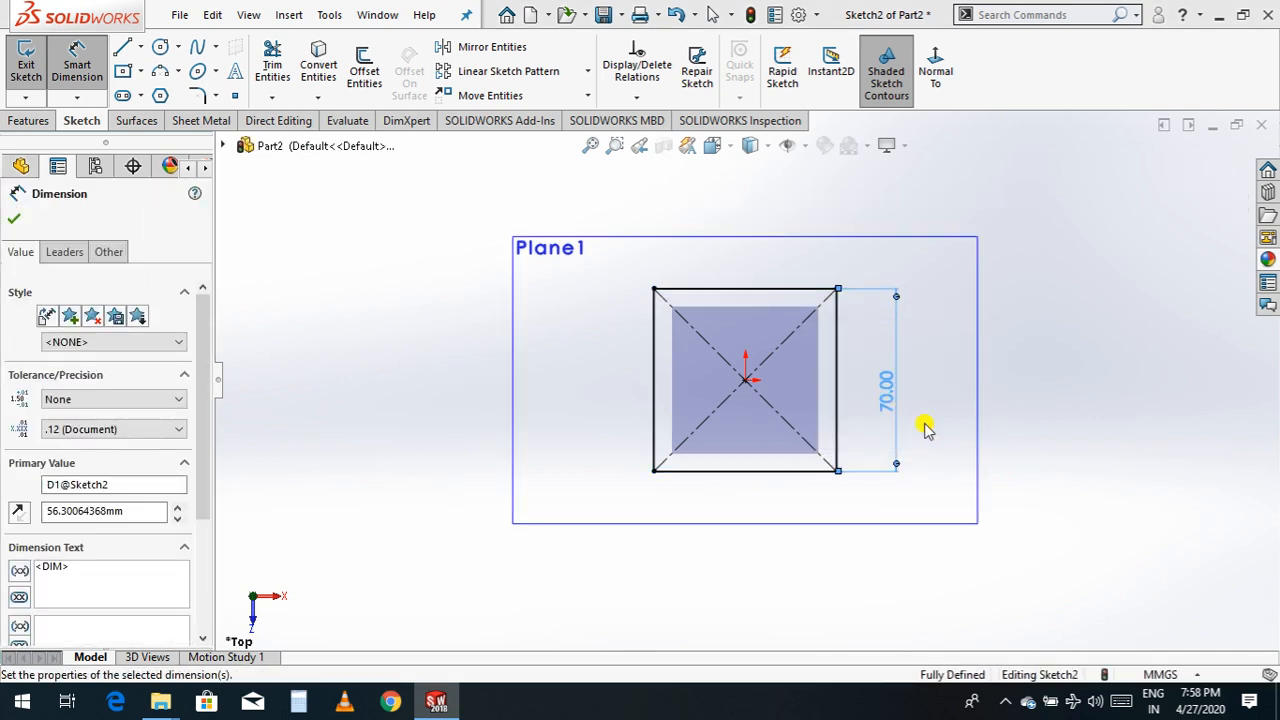
pyautogui.click(13, 222)
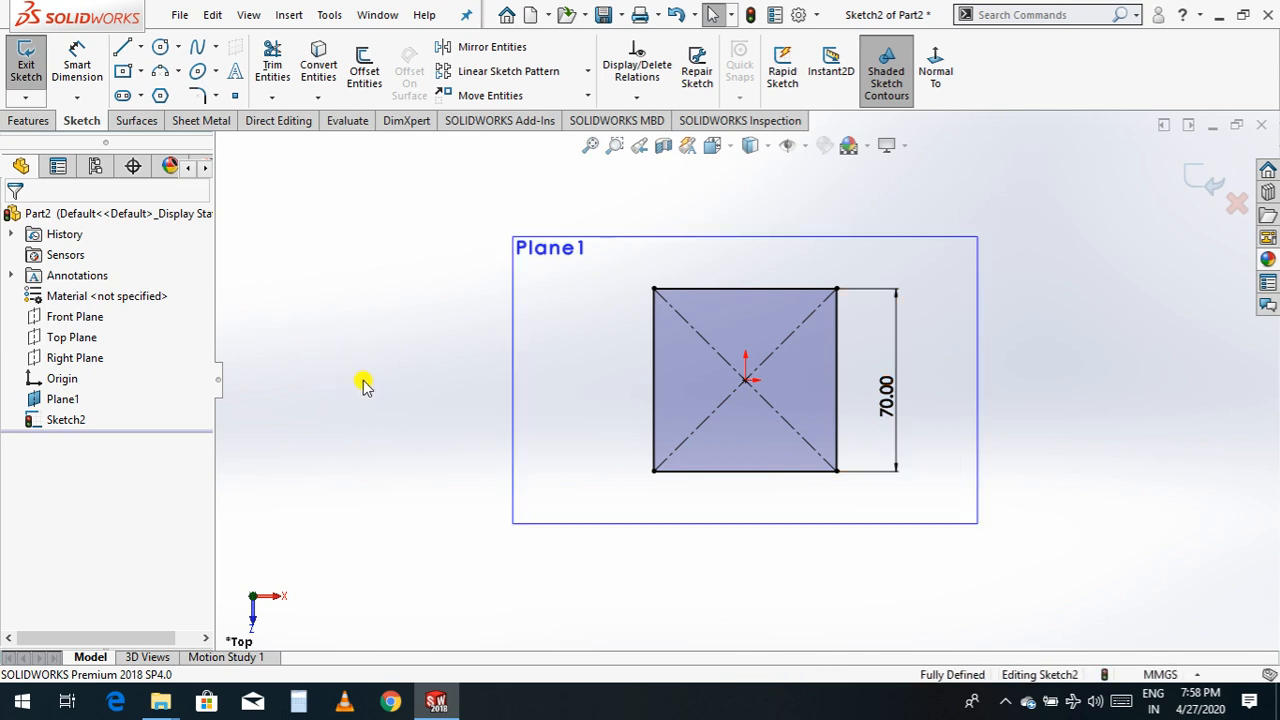
# - Draw a six-sided polygon with an inscribed circle about 82 mm in diameter, centred on the origin over the square, and exit the sketch
pyautogui.rightClick(321, 360)
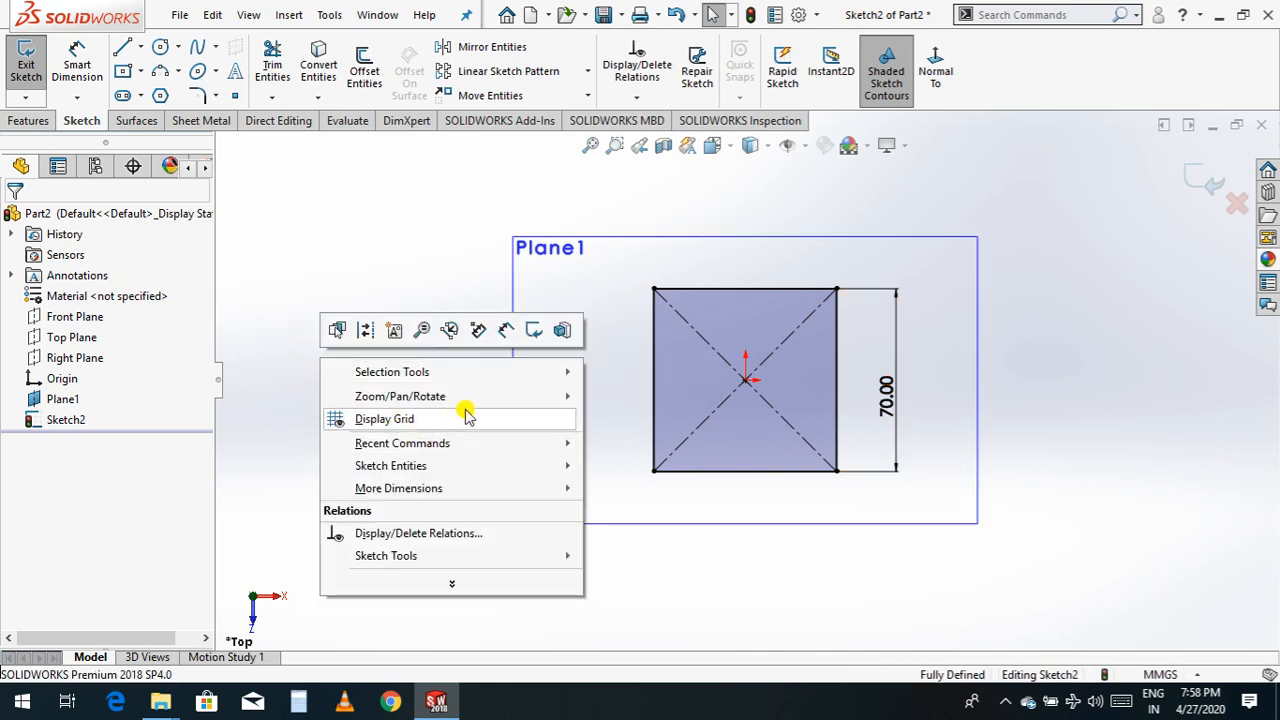
pyautogui.moveTo(480, 398)
pyautogui.click(617, 465)
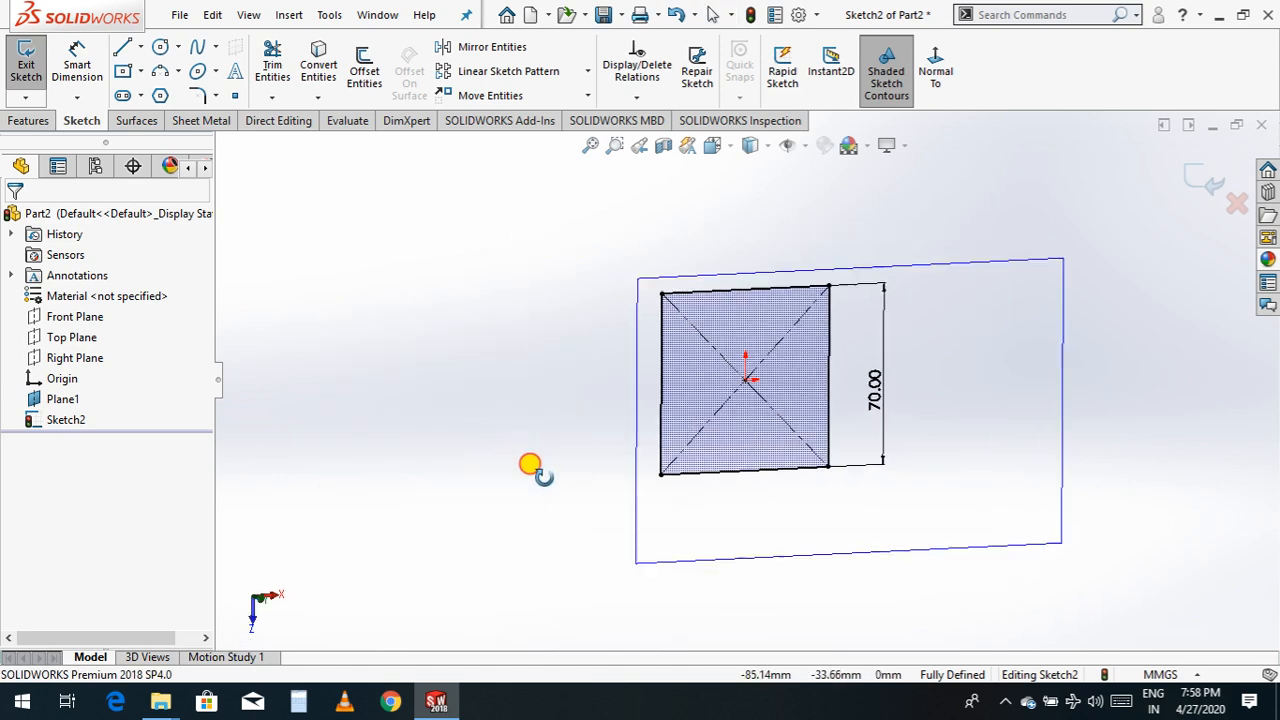
pyautogui.moveTo(529, 463); pyautogui.dragTo(563, 486)
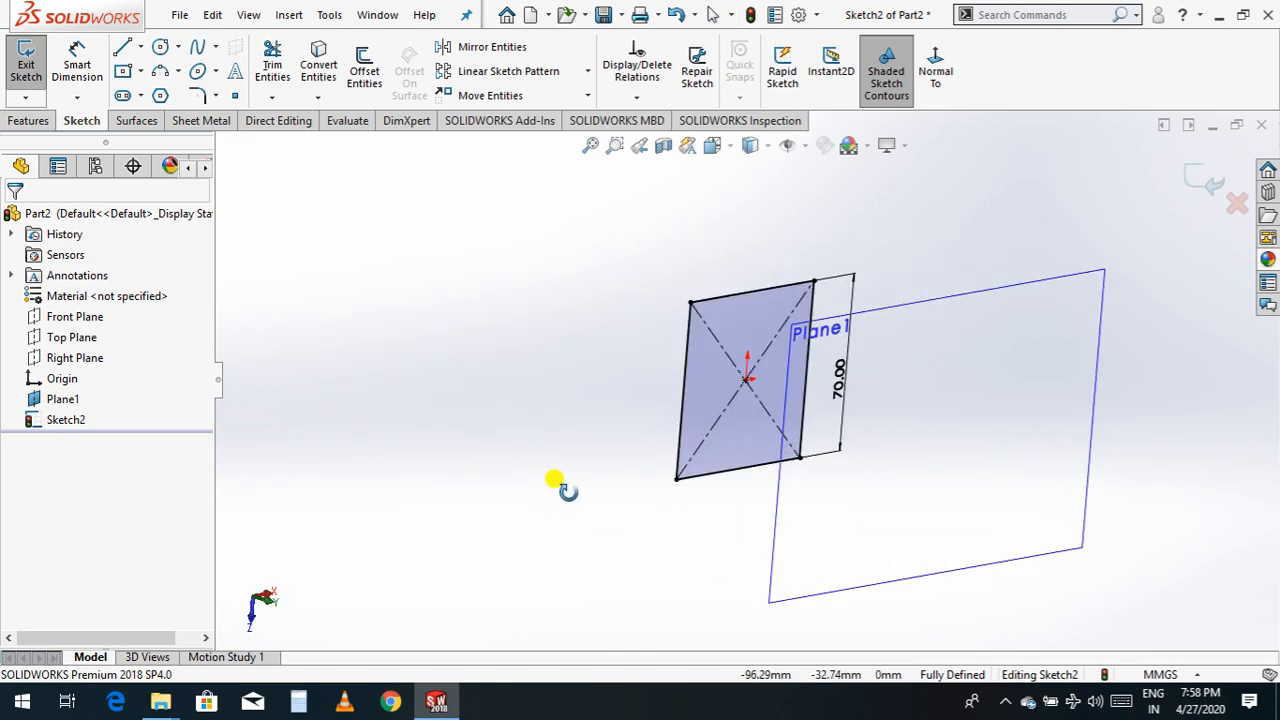
pyautogui.click(937, 577)
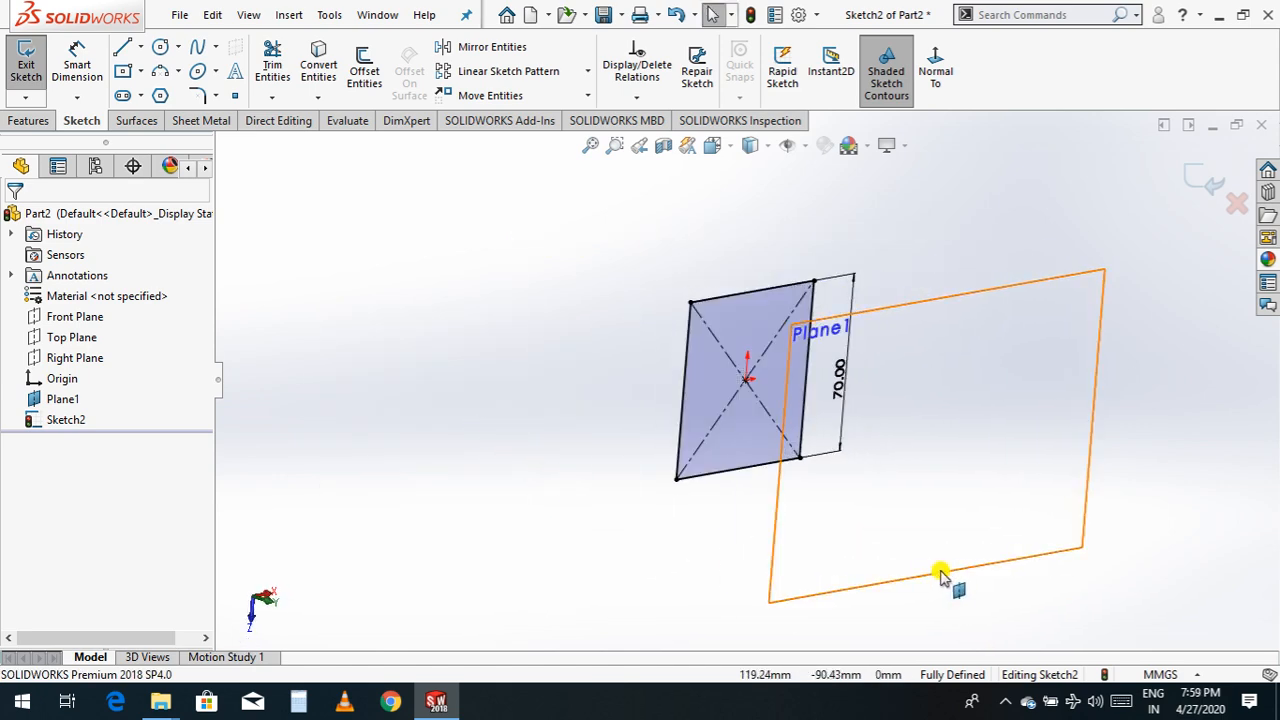
pyautogui.click(940, 575)
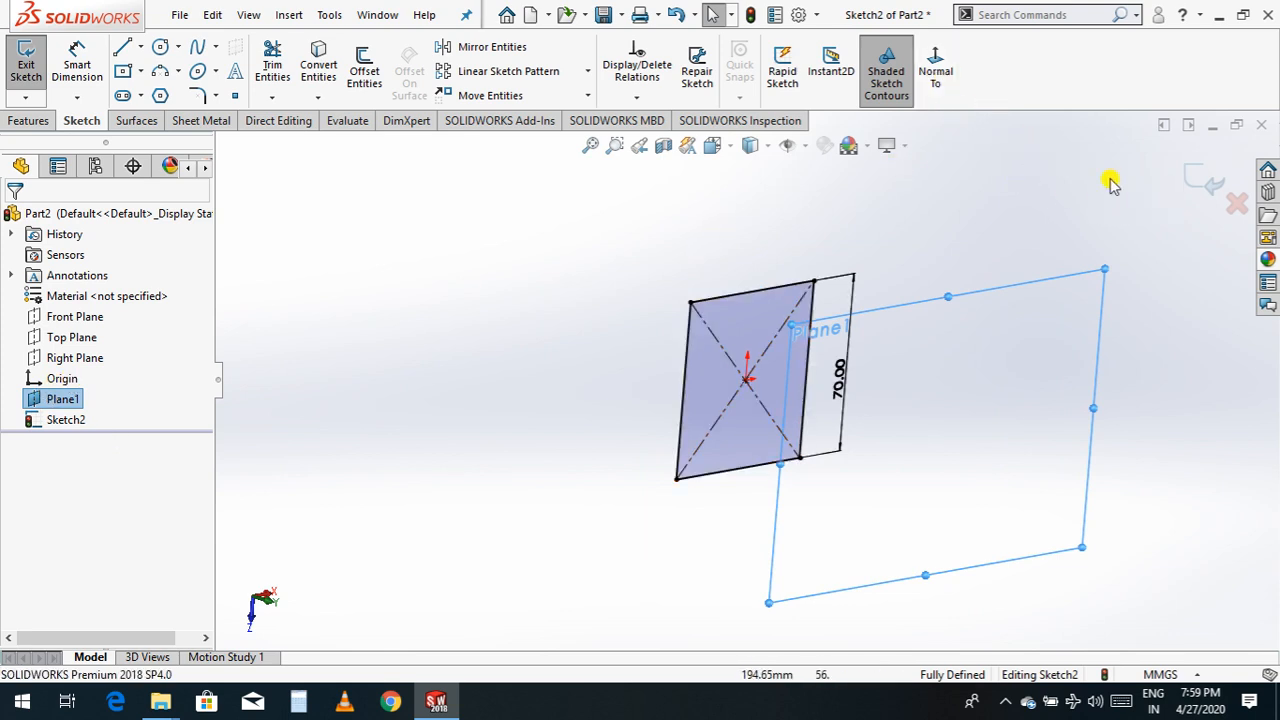
pyautogui.click(937, 78)
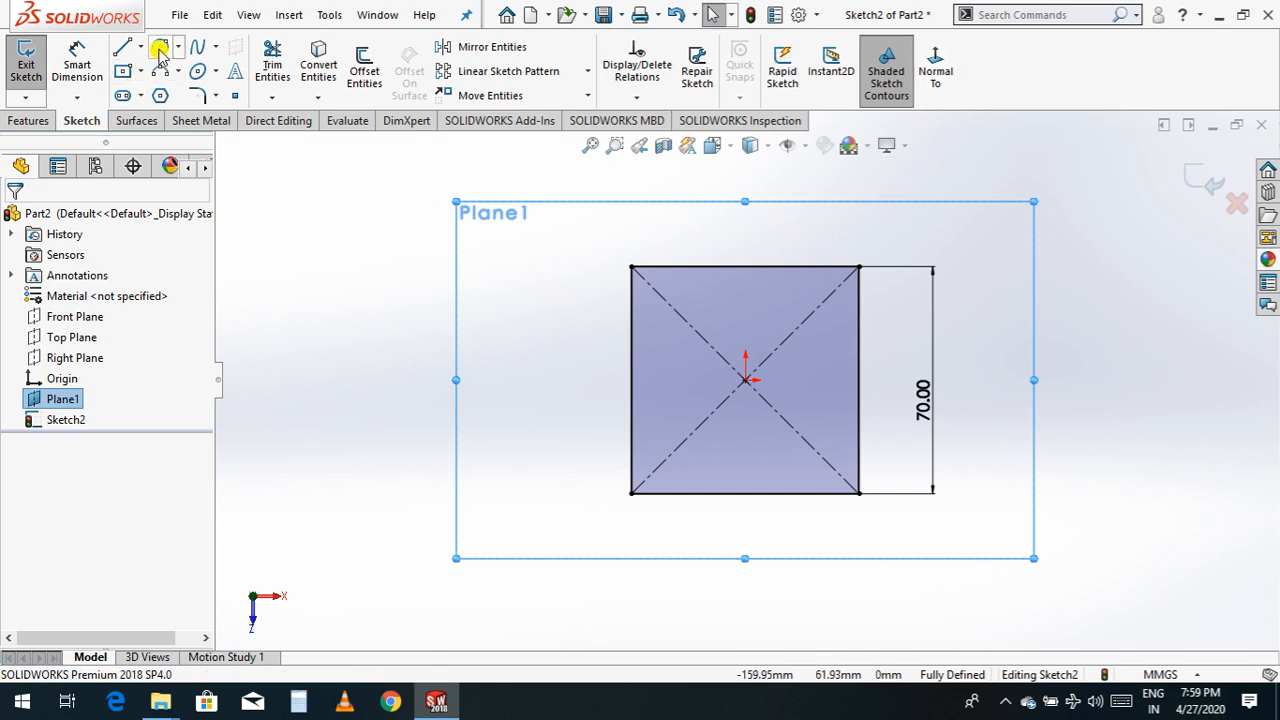
pyautogui.click(160, 95)
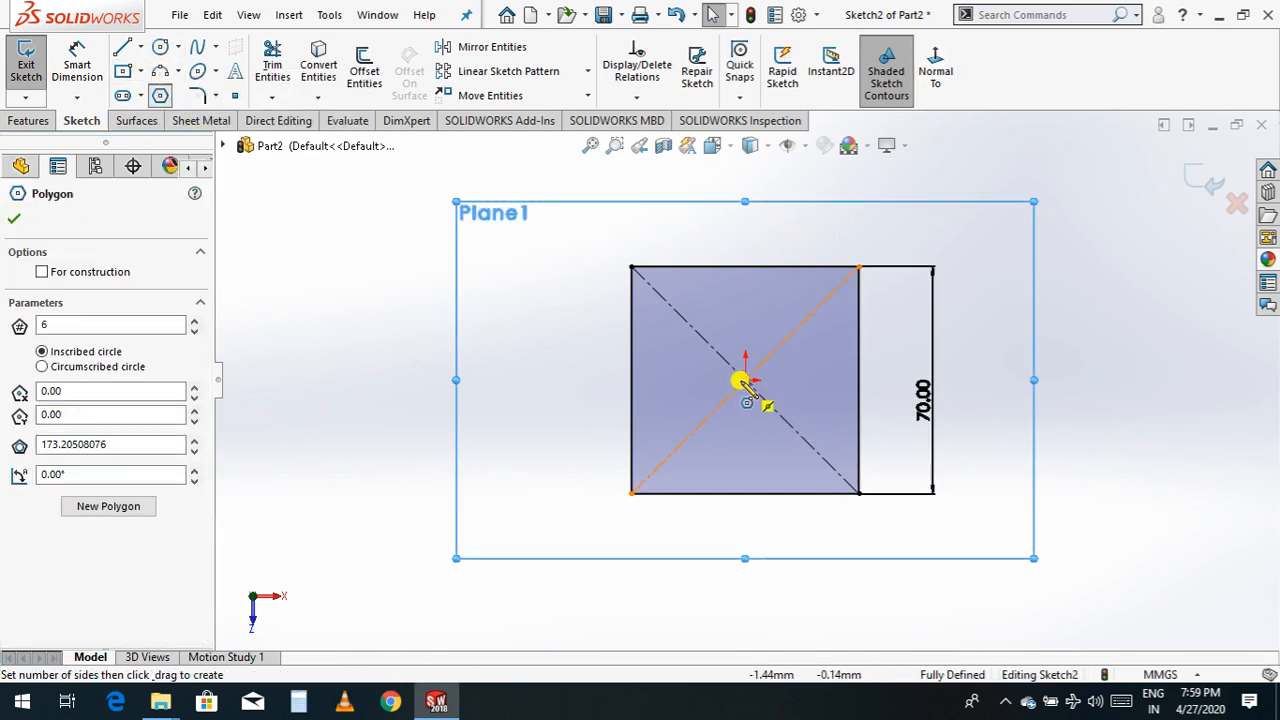
pyautogui.moveTo(741, 382)
pyautogui.mouseDown()
pyautogui.moveTo(789, 509)
pyautogui.moveTo(752, 536)
pyautogui.mouseUp()
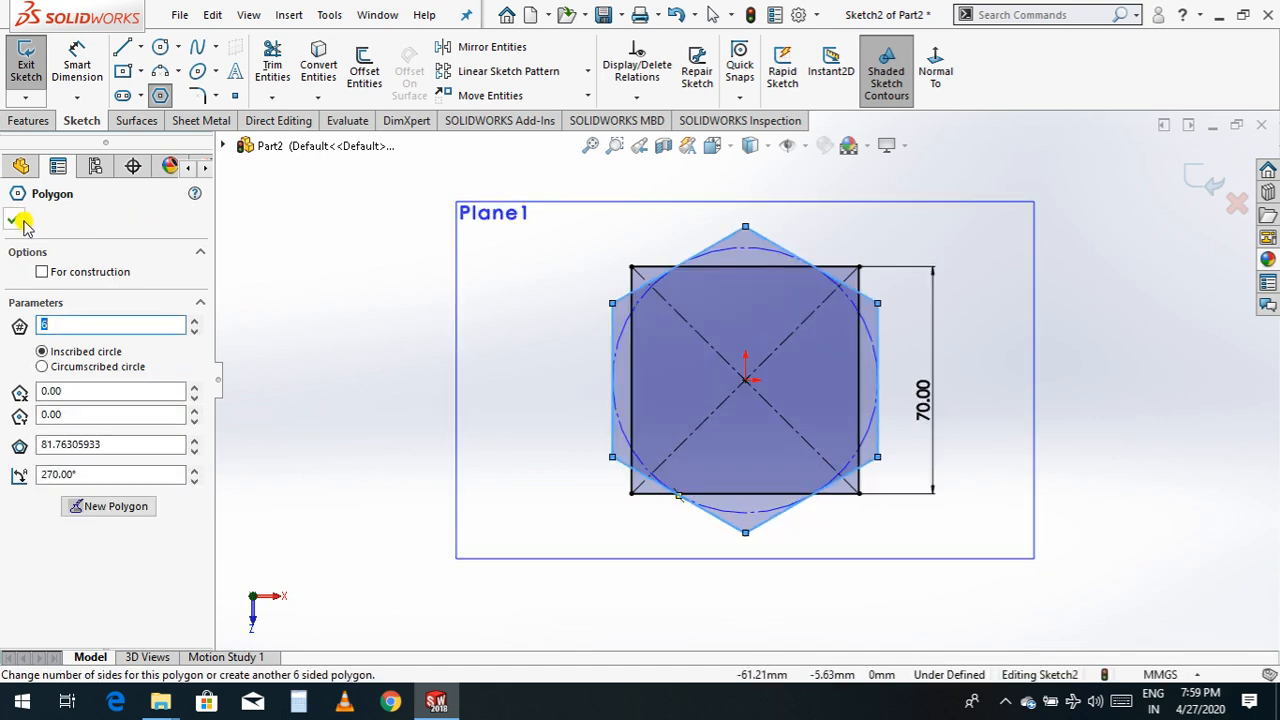
pyautogui.click(14, 221)
pyautogui.click(1205, 180)
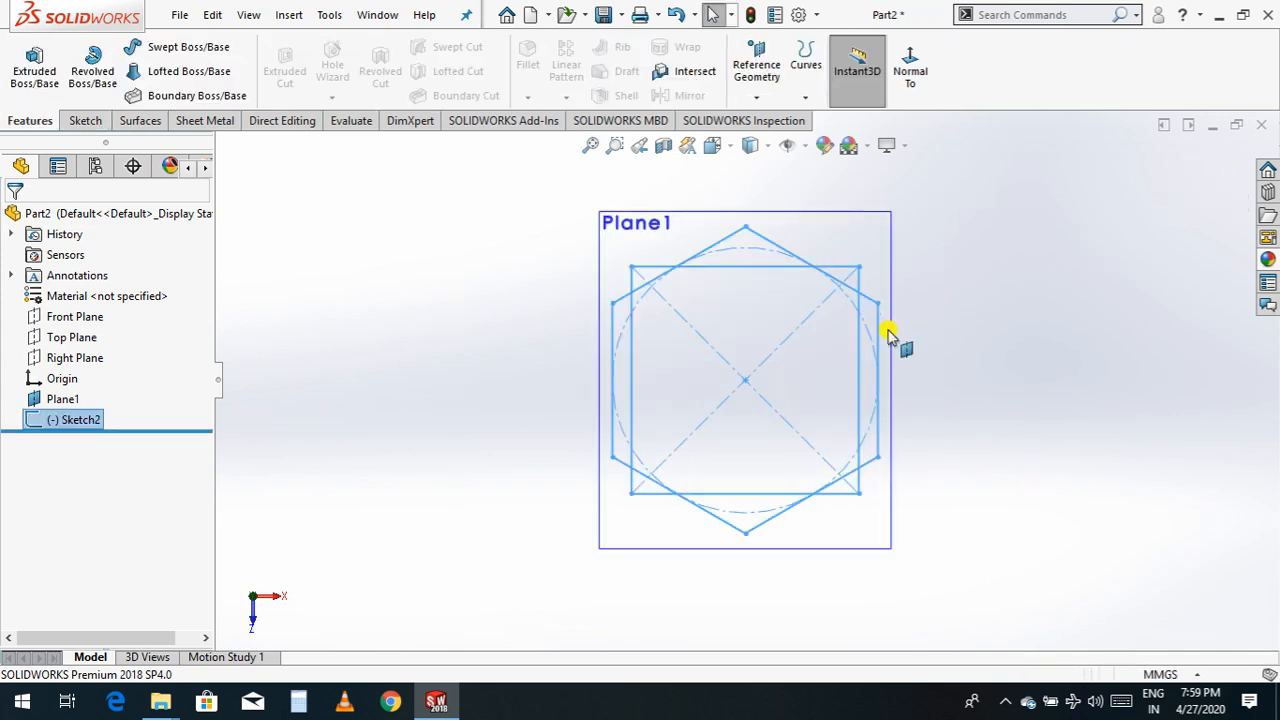
# - Reopen the square's sketch, delete the hexagon and its inscribed circle from it, and exit the sketch
pyautogui.rightClick(984, 370)
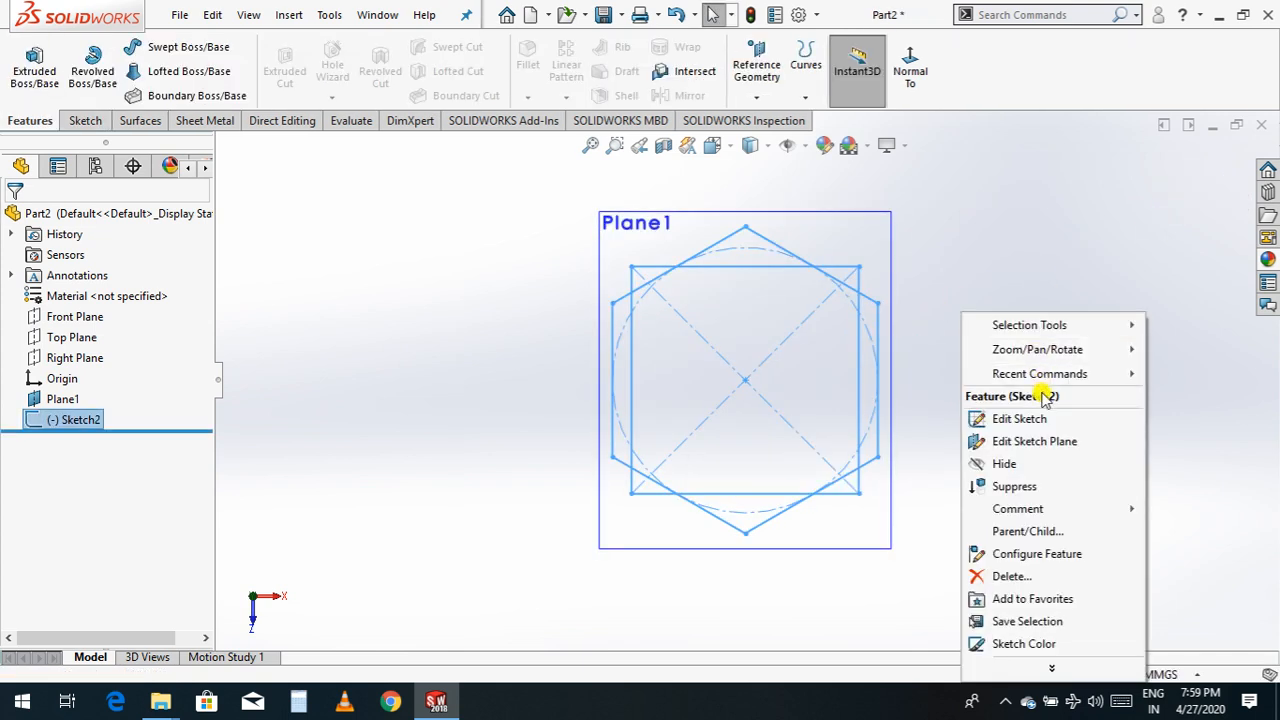
pyautogui.moveTo(1055, 375)
pyautogui.click(874, 398)
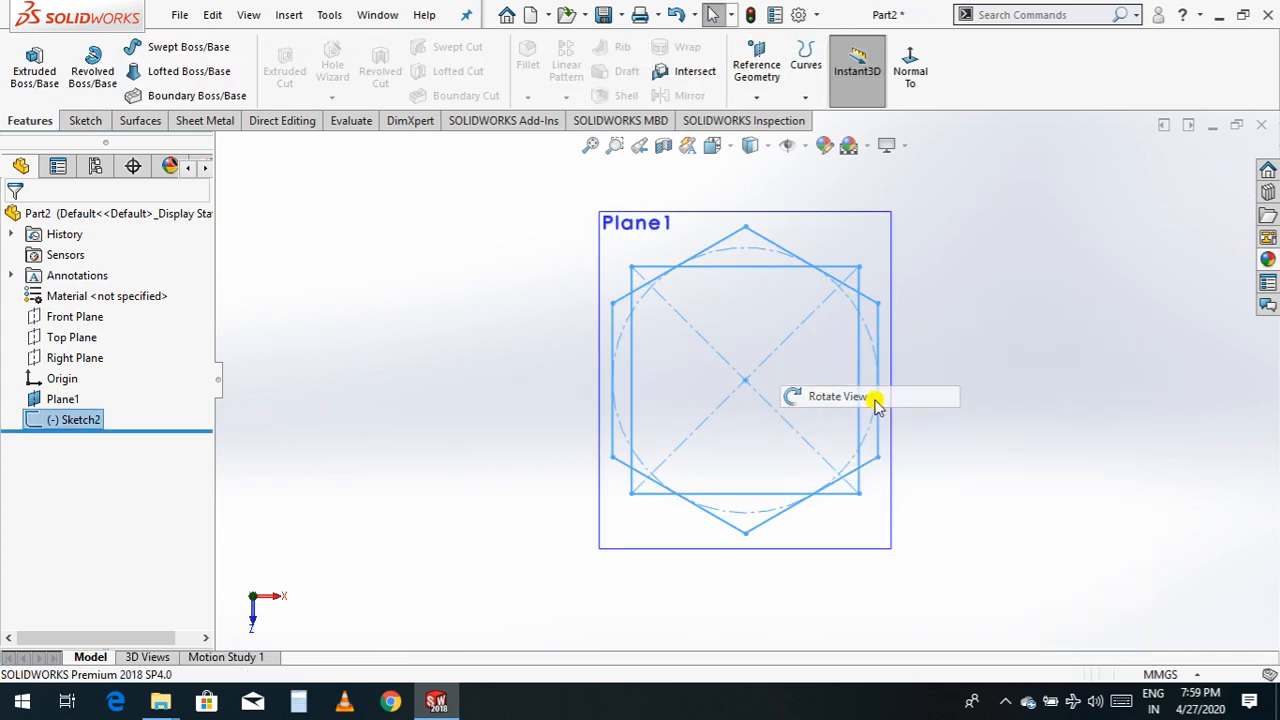
pyautogui.moveTo(874, 400); pyautogui.dragTo(1010, 432)
pyautogui.press('Escape')
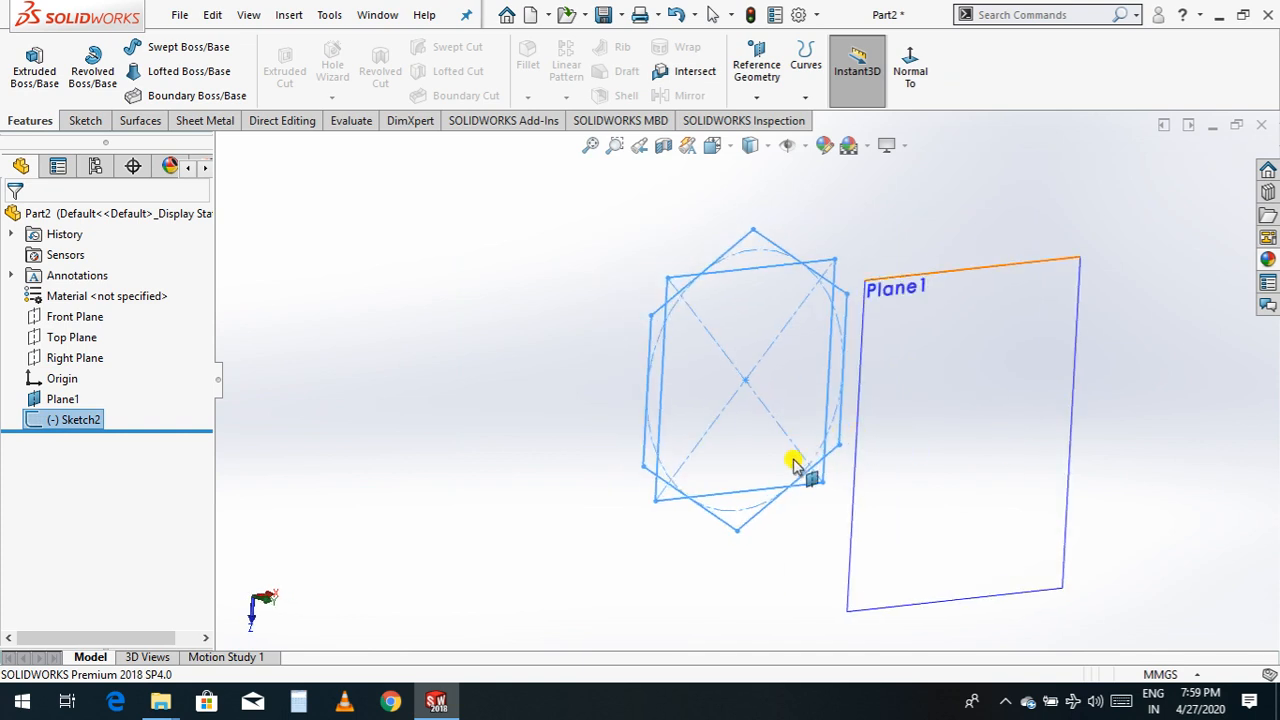
pyautogui.doubleClick(794, 465)
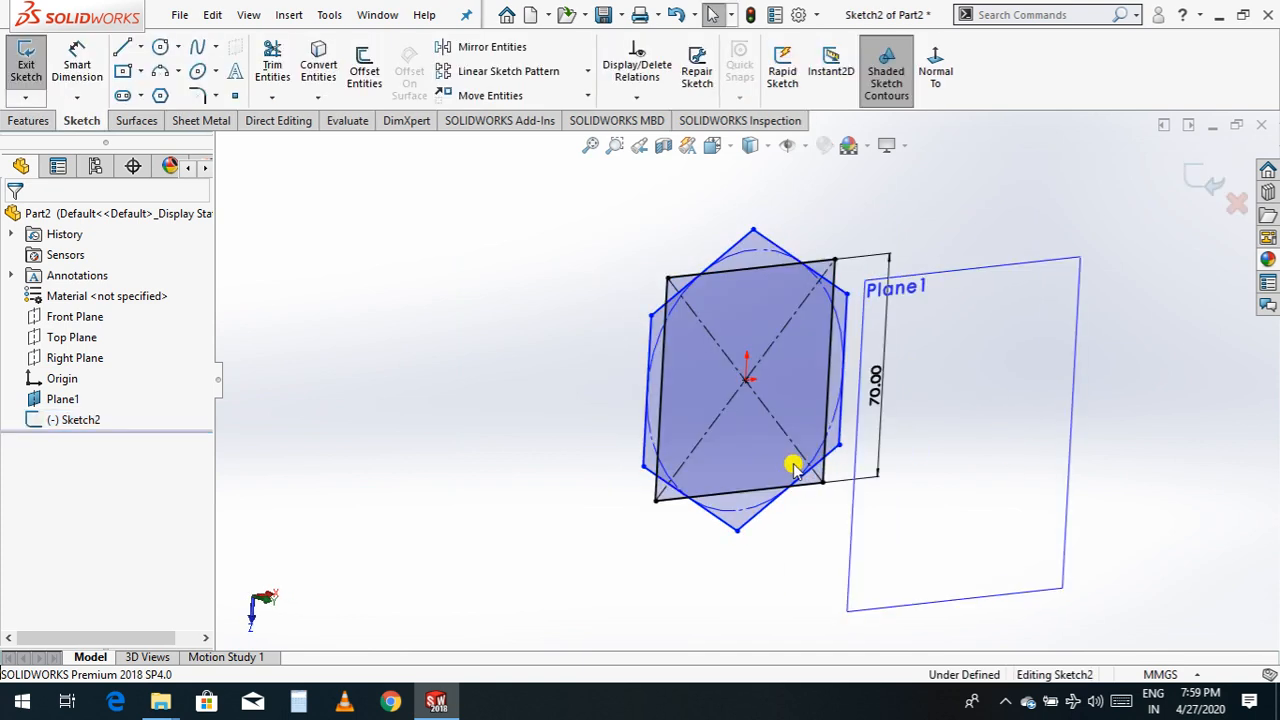
pyautogui.click(983, 349)
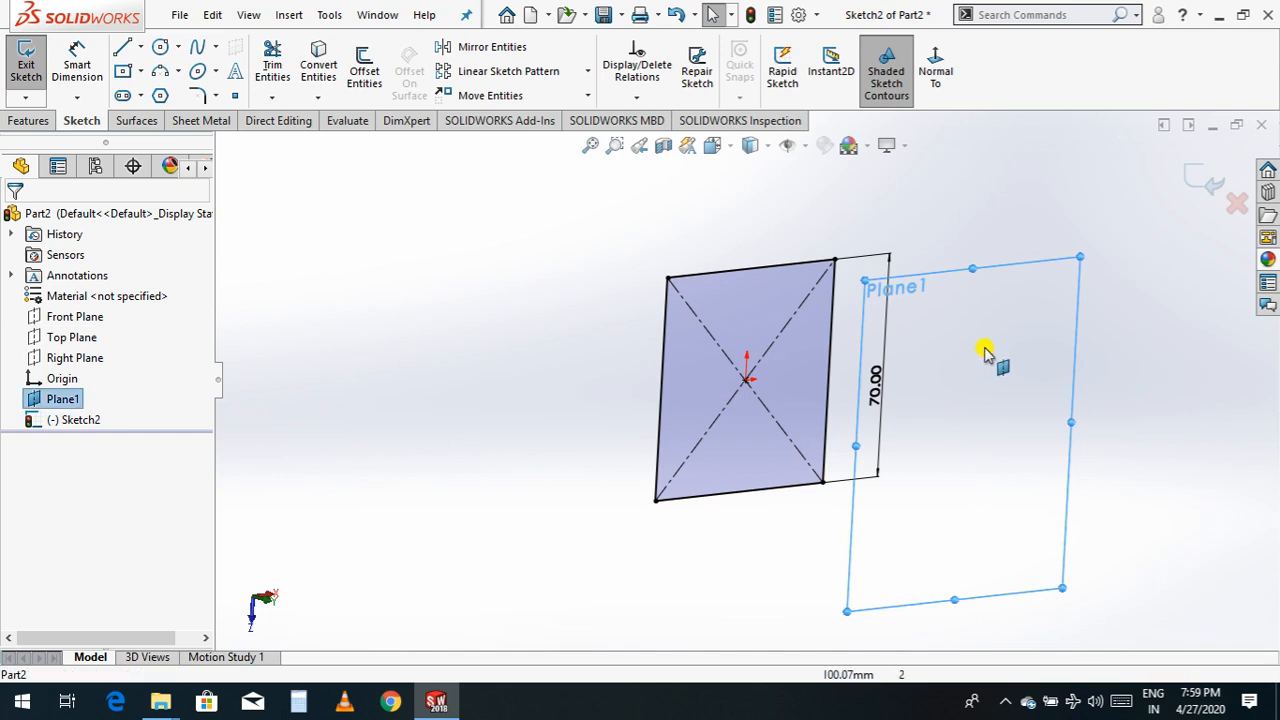
pyautogui.click(1208, 183)
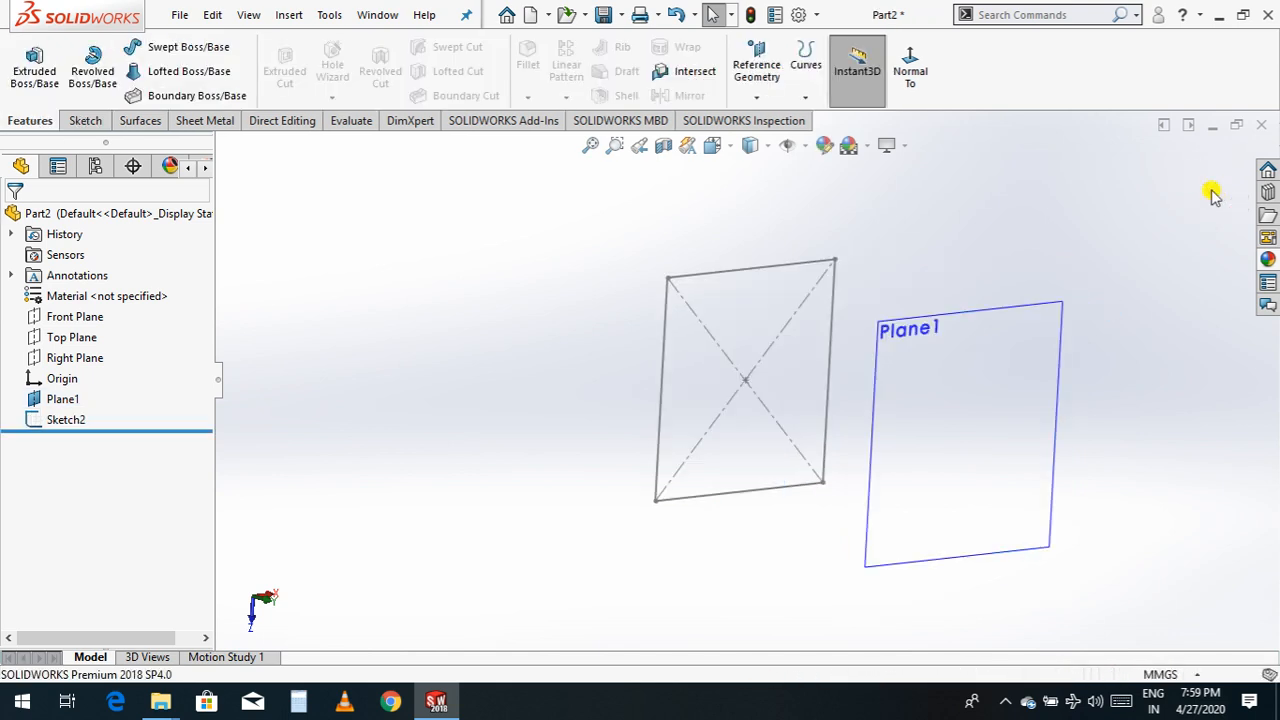
# - Start a sketch on the offset plane and draw a six-sided polygon with an inscribed circle about 49 mm in diameter, centred on the origin
pyautogui.click(977, 318)
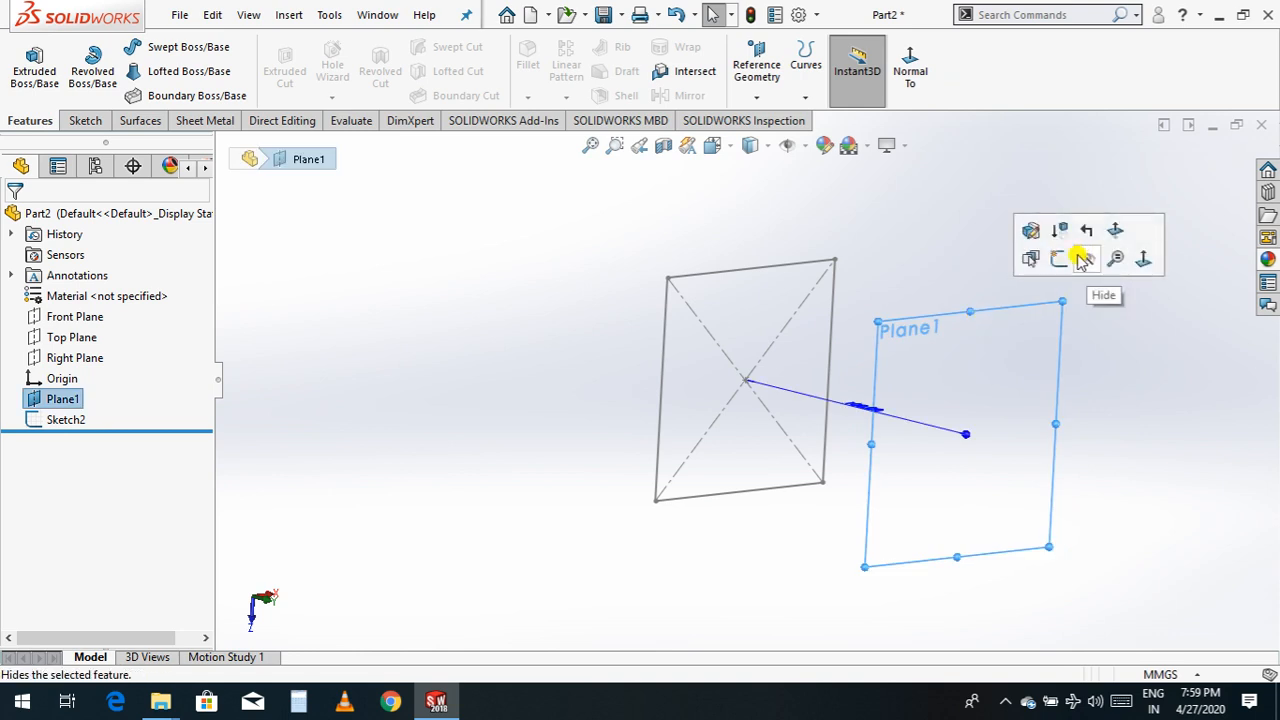
pyautogui.click(1061, 260)
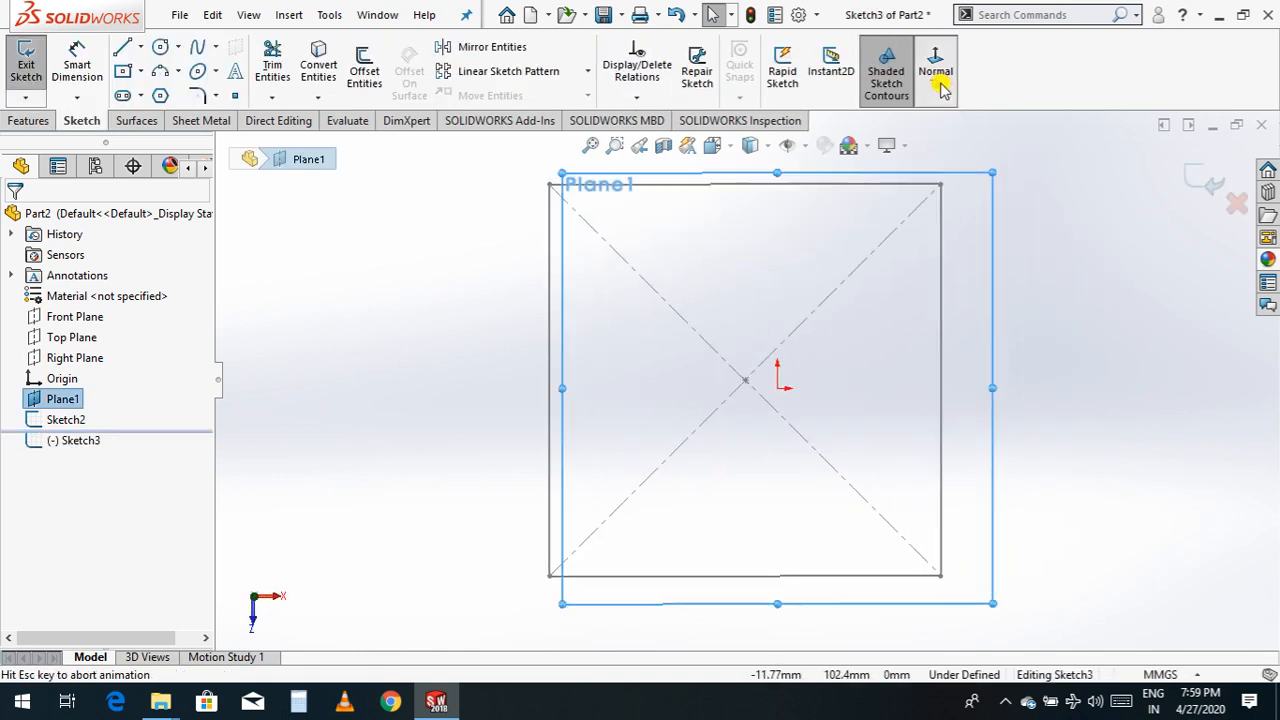
pyautogui.click(160, 95)
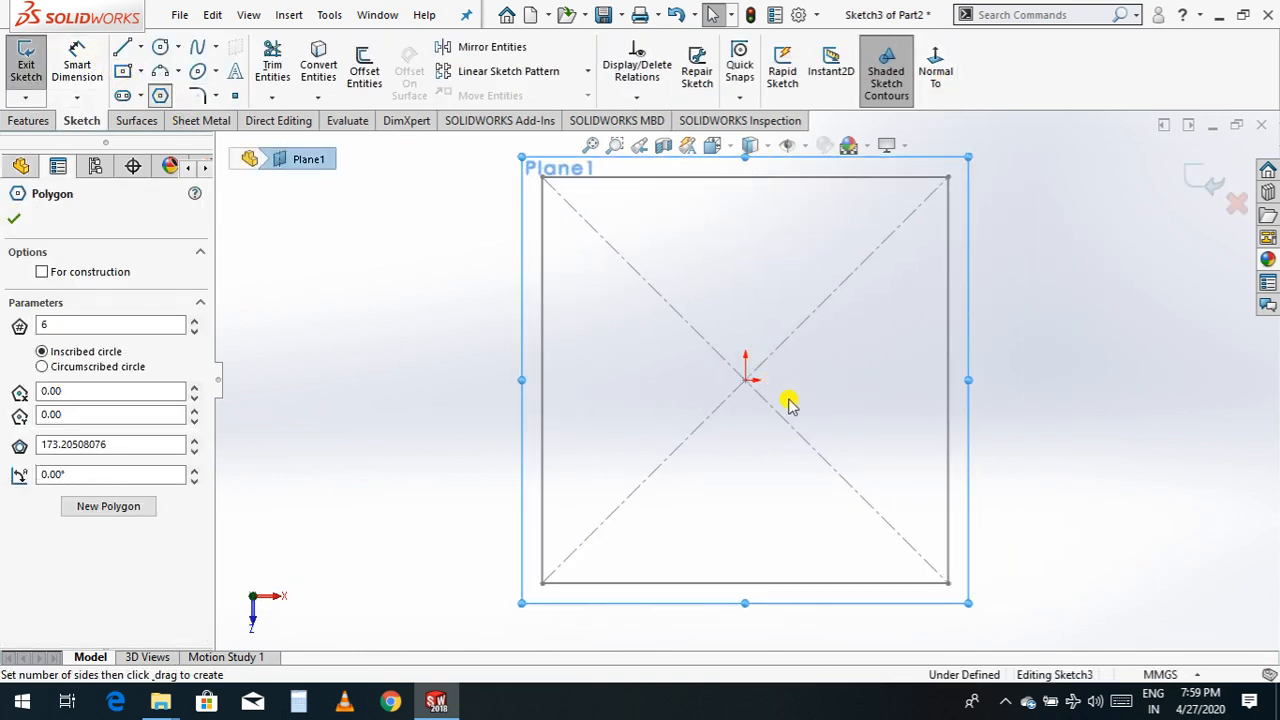
pyautogui.click(745, 380)
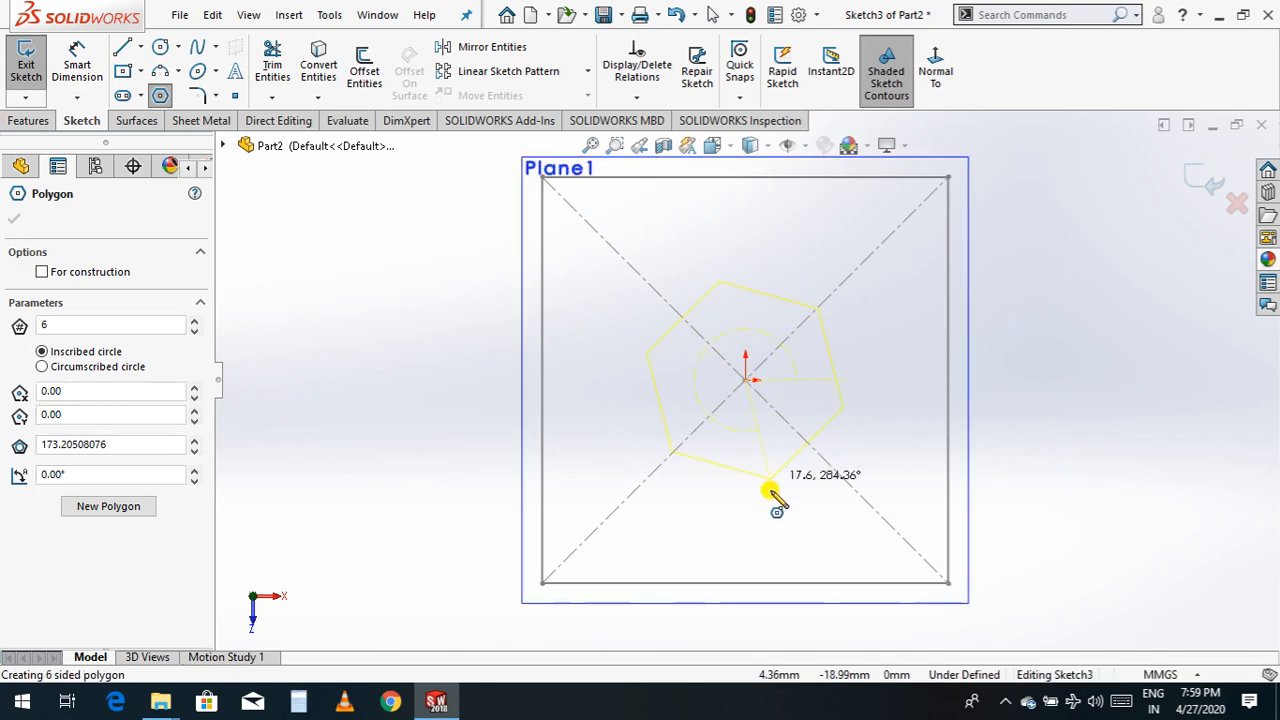
pyautogui.click(745, 541)
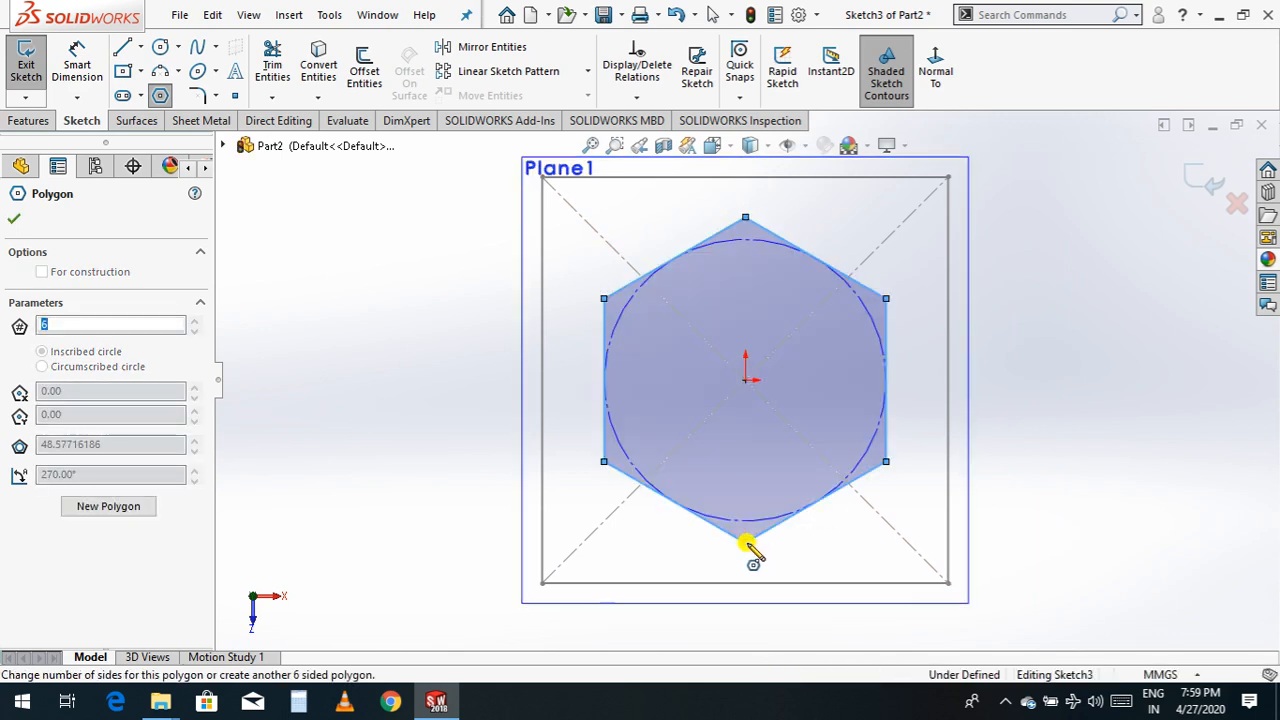
pyautogui.click(14, 218)
# - Dimension the hexagon's lower slanted side to 30 mm and exit the sketch
pyautogui.click(77, 65)
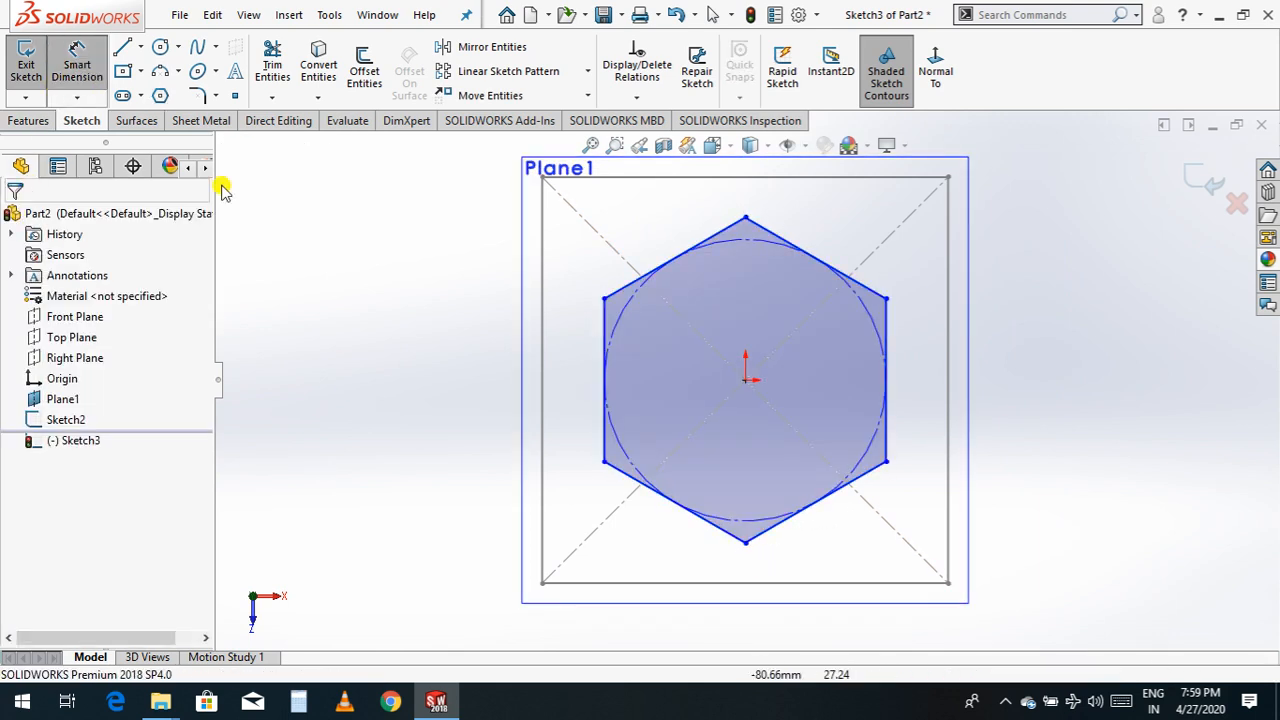
pyautogui.click(813, 508)
pyautogui.click(835, 543)
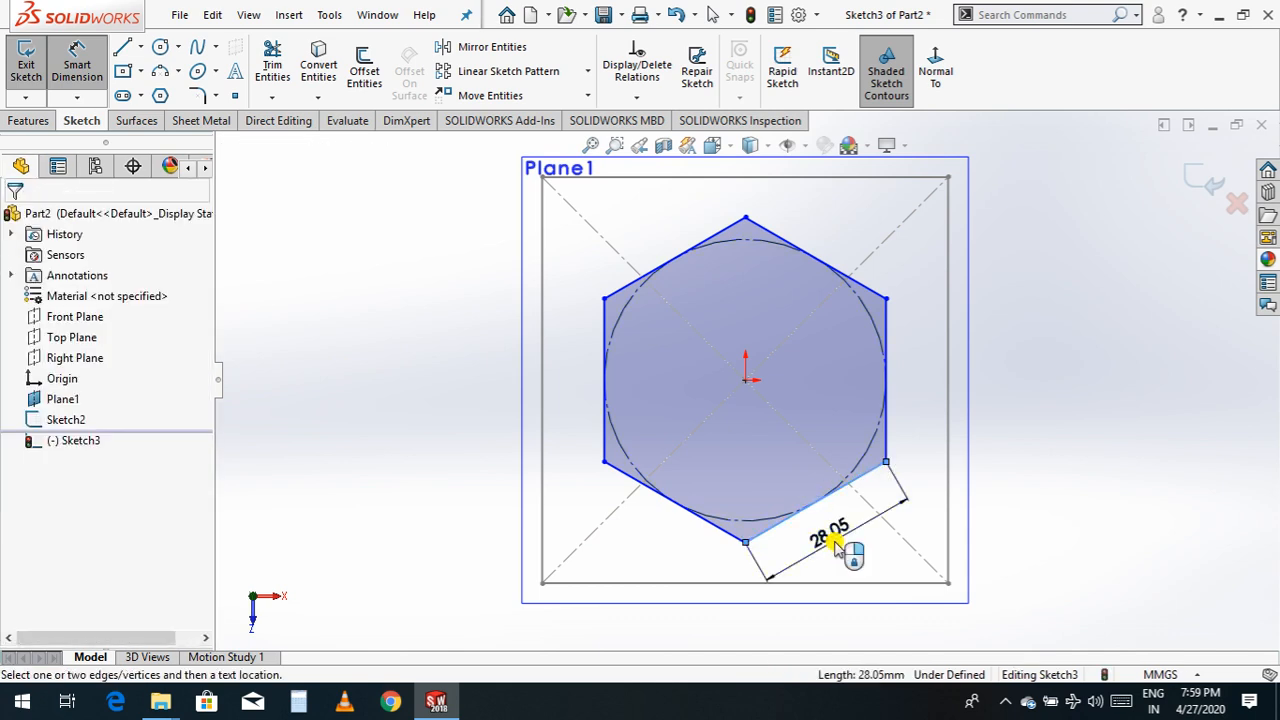
pyautogui.write('30')
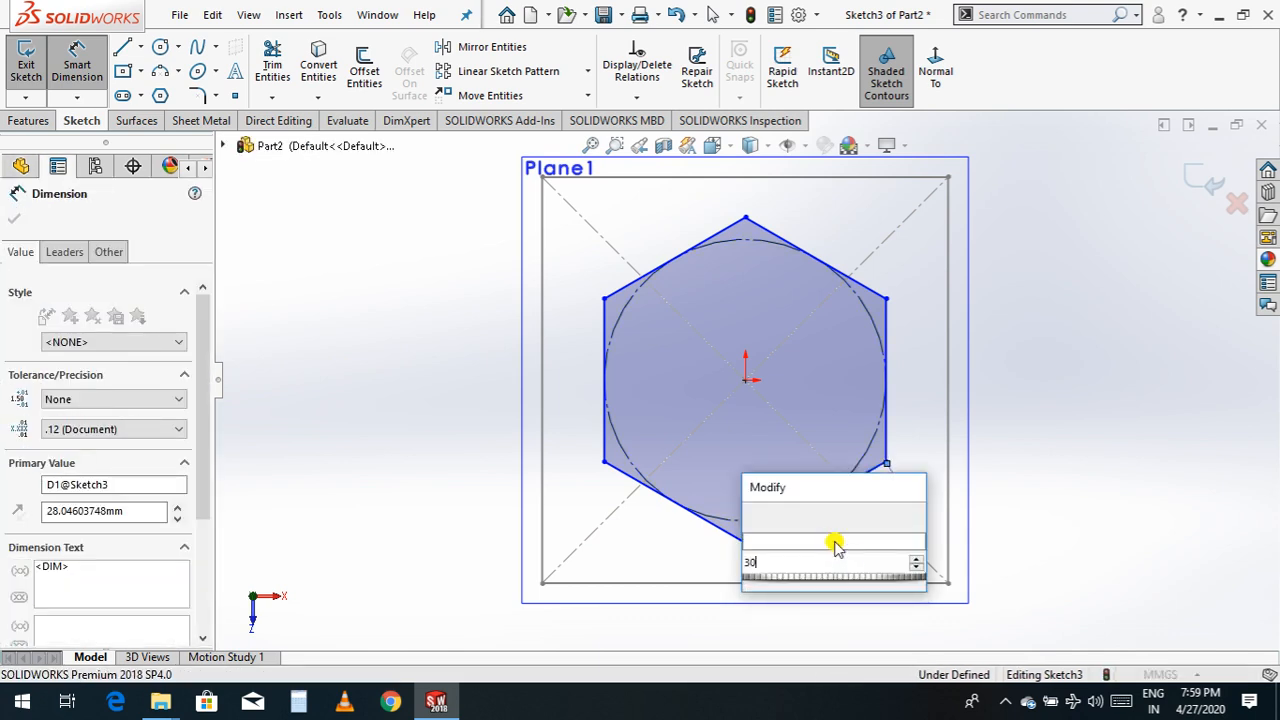
pyautogui.press('Return')
pyautogui.click(16, 220)
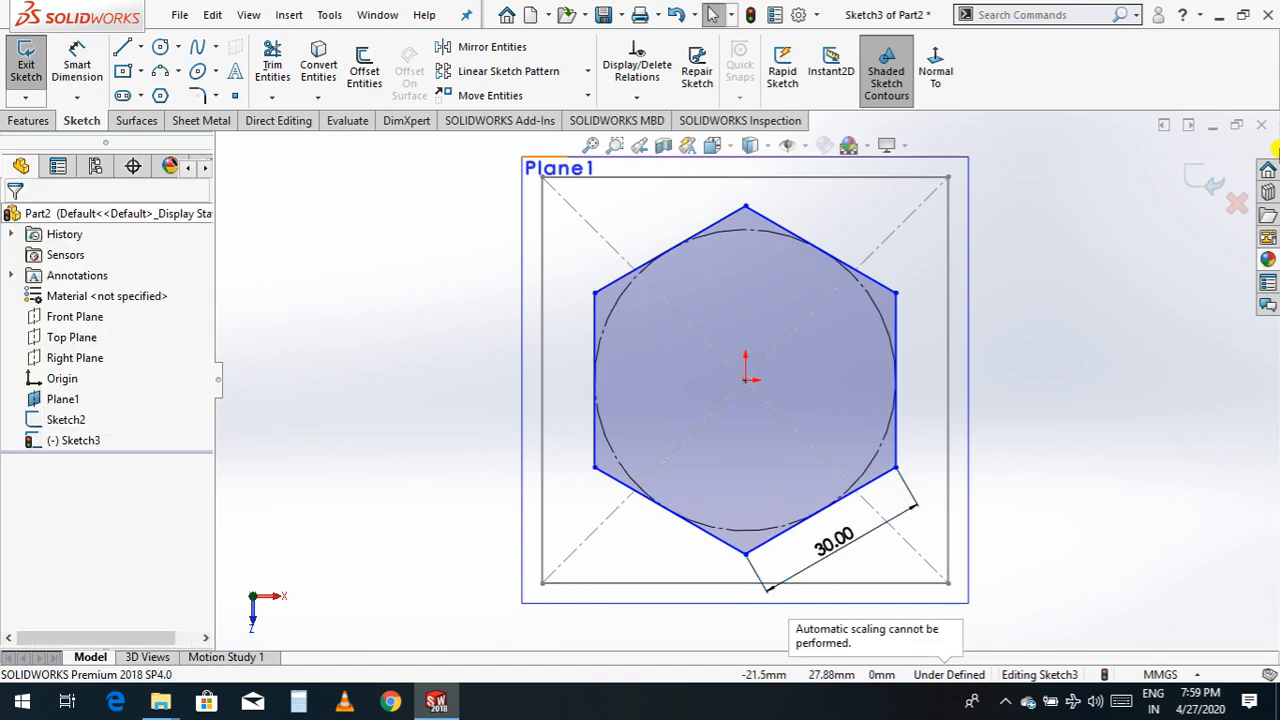
pyautogui.click(1205, 182)
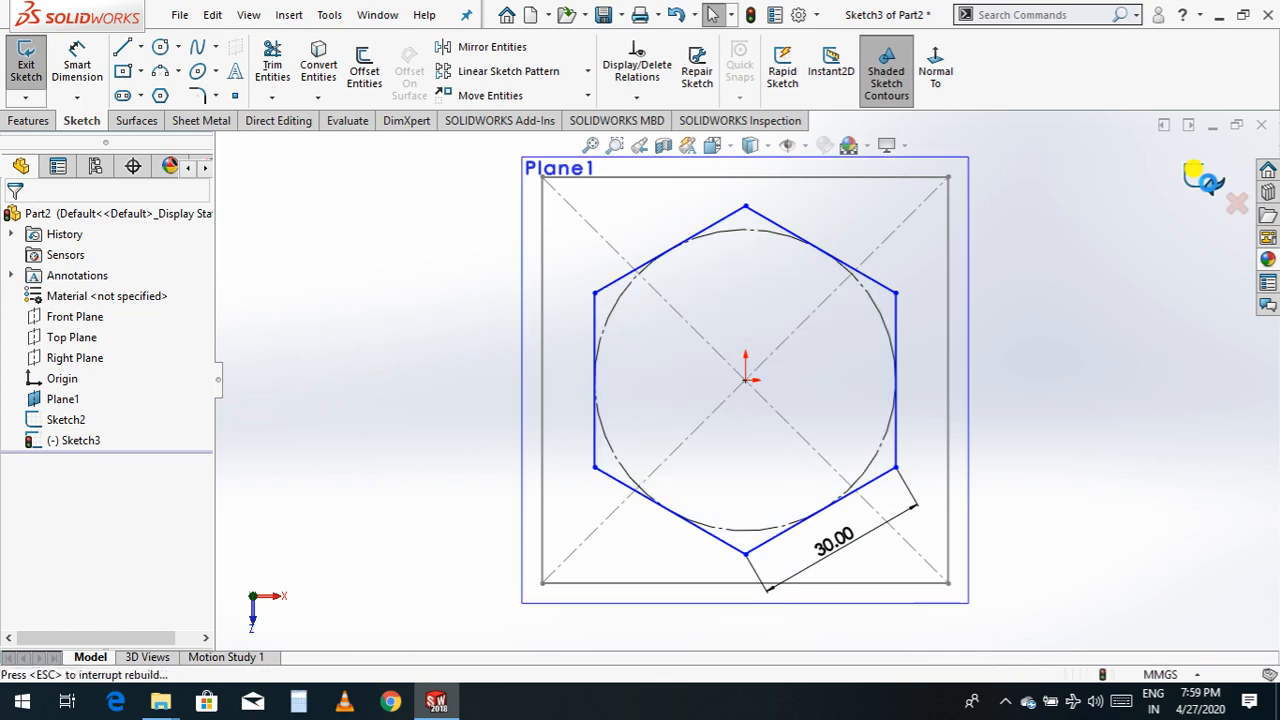
# - Hide the offset reference plane that carries the hexagon sketch
pyautogui.rightClick(390, 373)
pyautogui.click(443, 449)
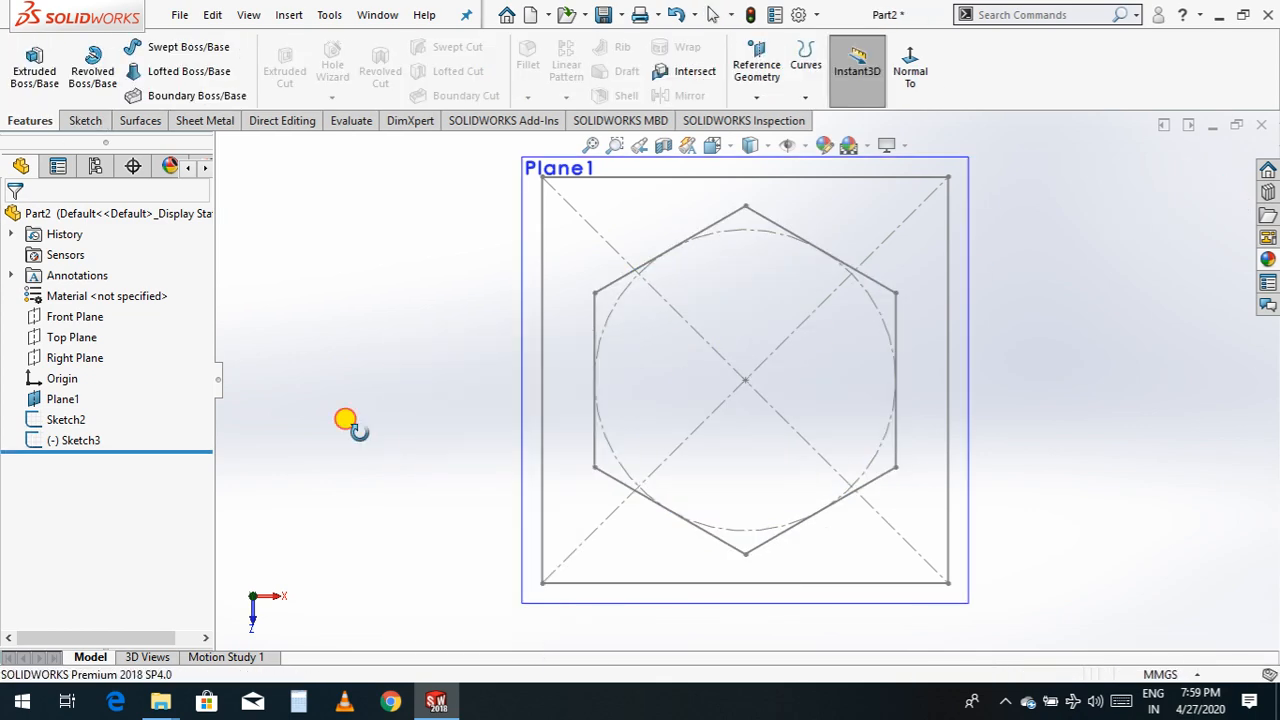
pyautogui.moveTo(349, 420); pyautogui.dragTo(425, 475)
pyautogui.scroll(4, 425, 473)
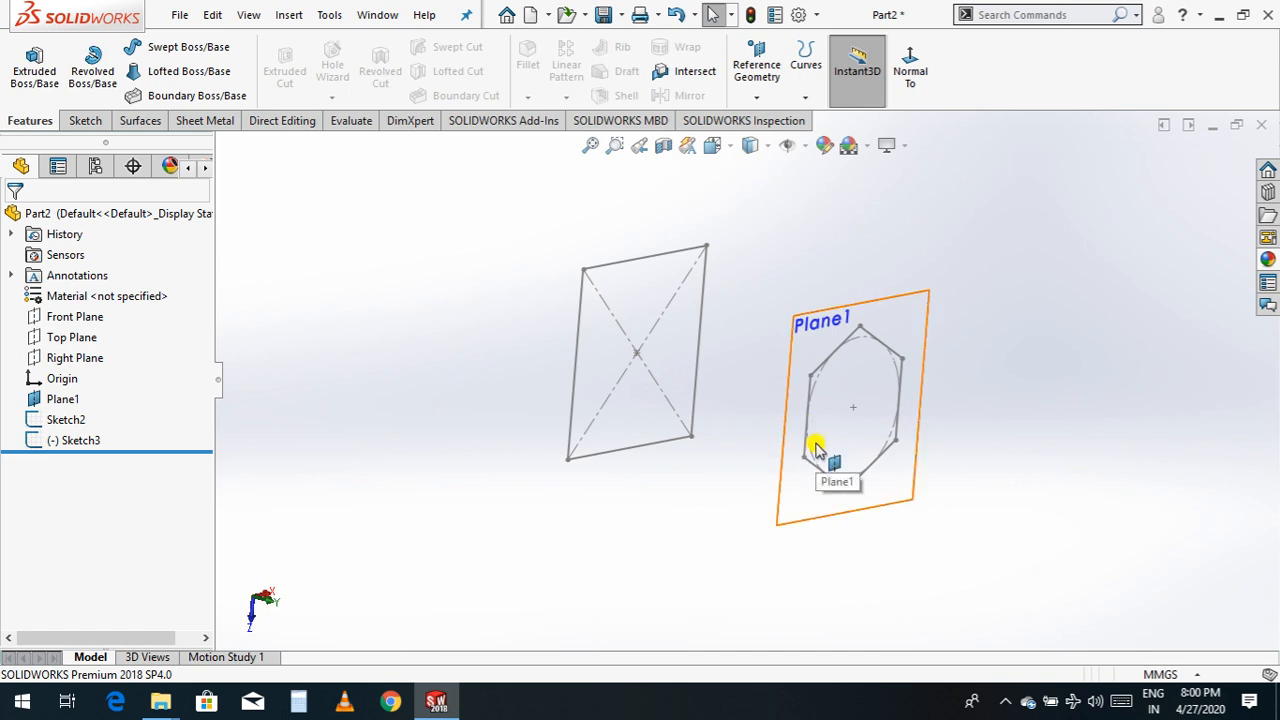
pyautogui.click(853, 302)
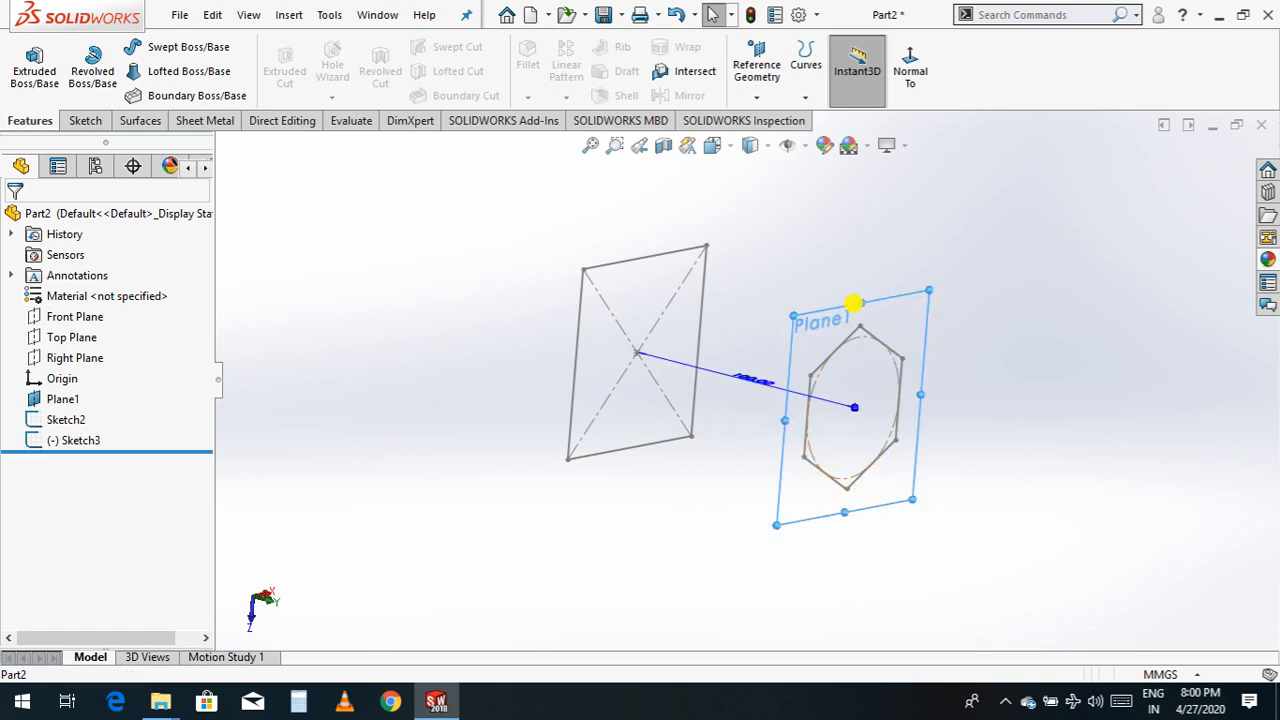
pyautogui.click(963, 248)
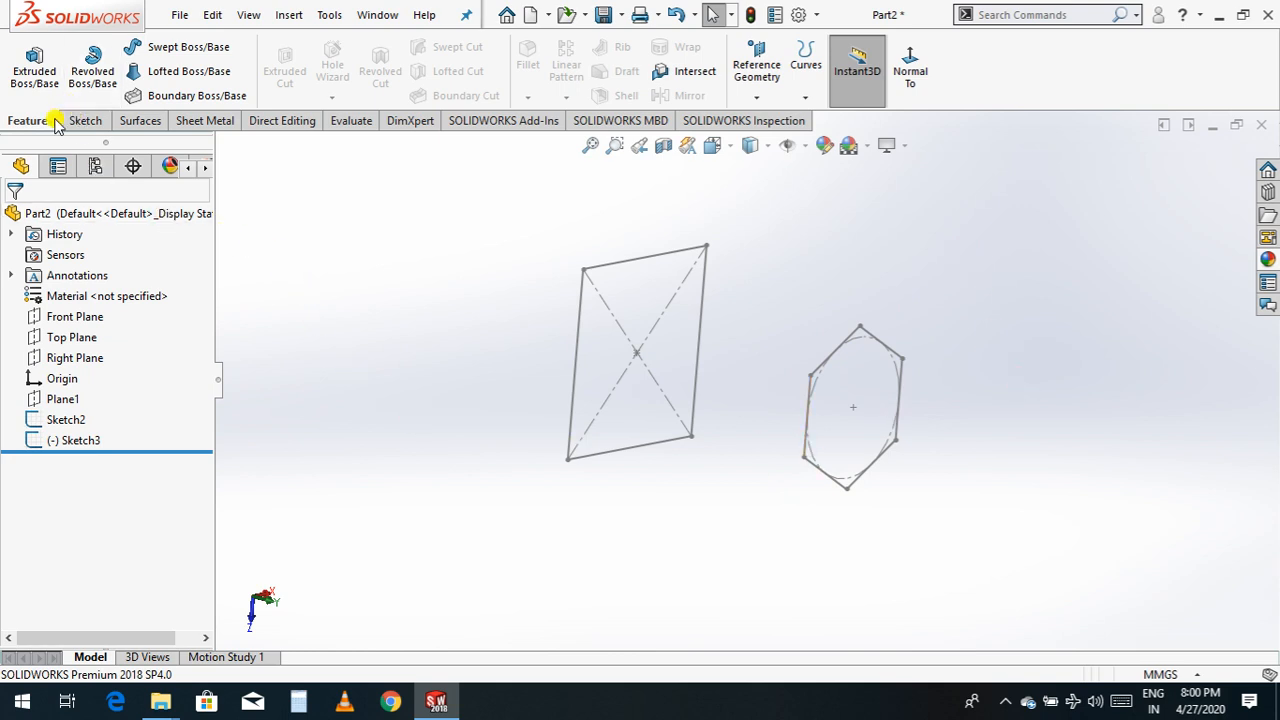
# - Start a Boundary Boss/Base with the square and hexagon as Direction 1 profiles, sliding the hexagon's connector from its lowest vertex onto the adjoining edge
pyautogui.click(196, 95)
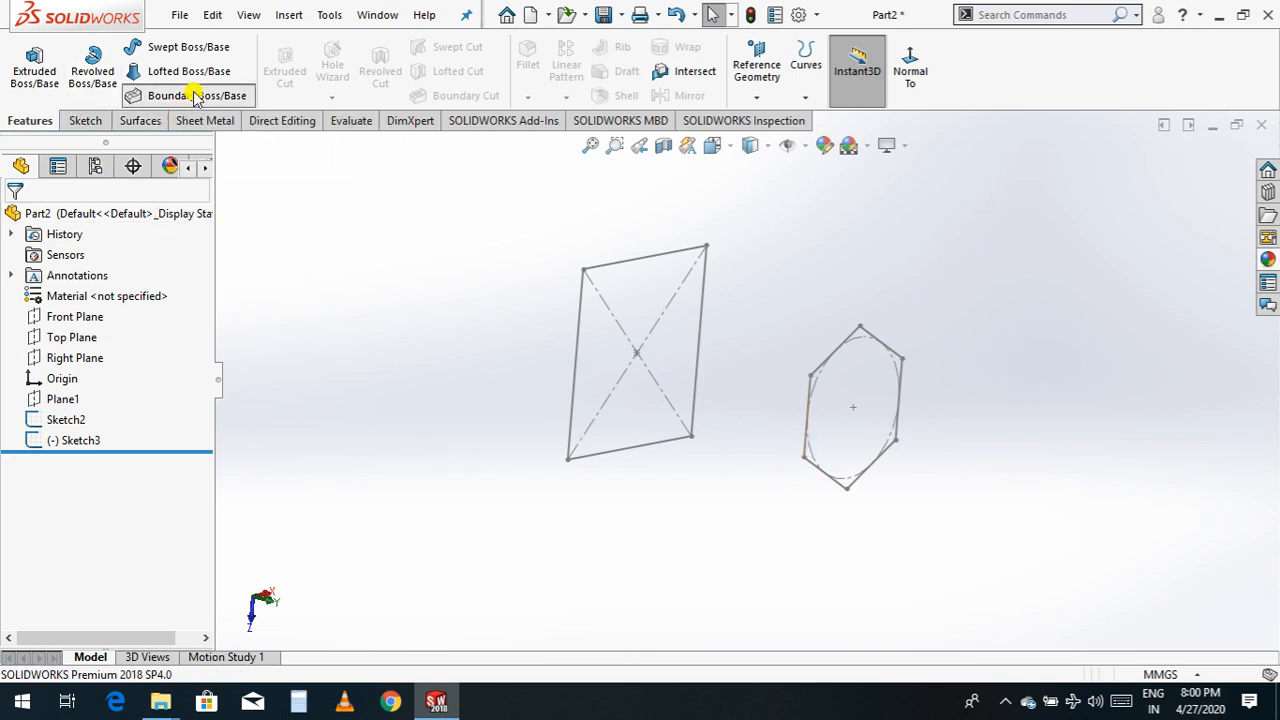
pyautogui.click(647, 451)
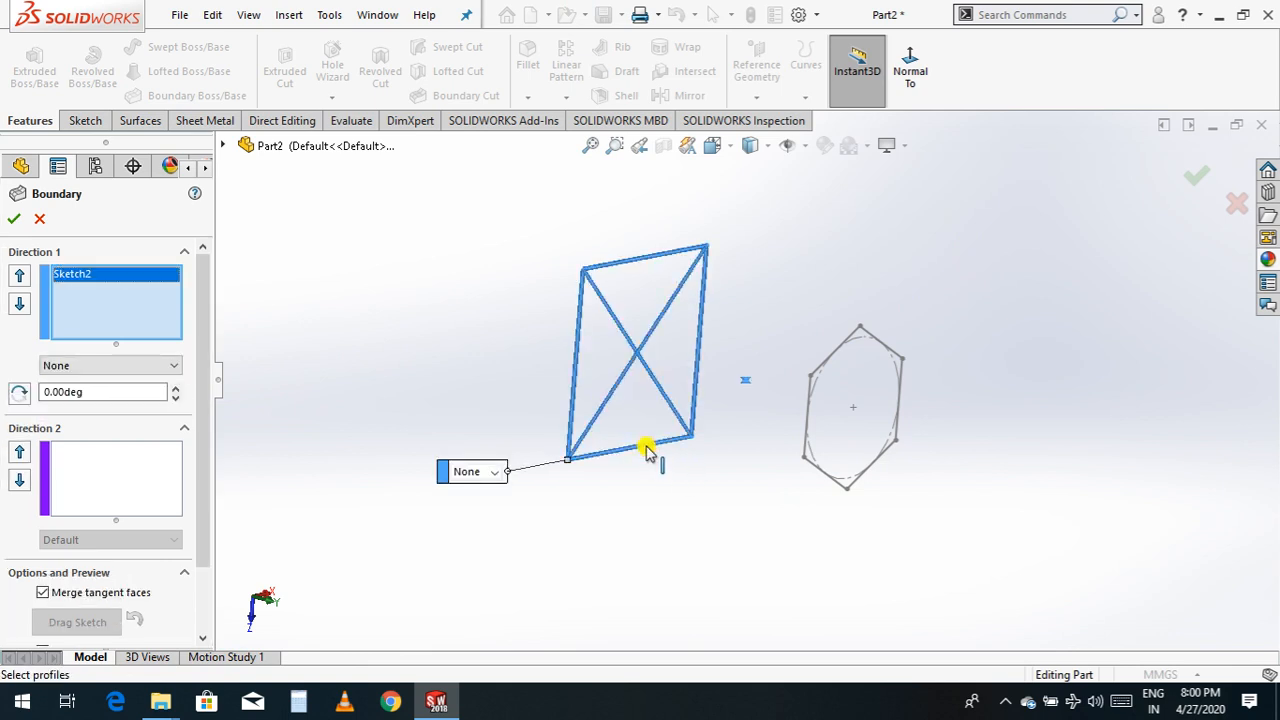
pyautogui.click(858, 483)
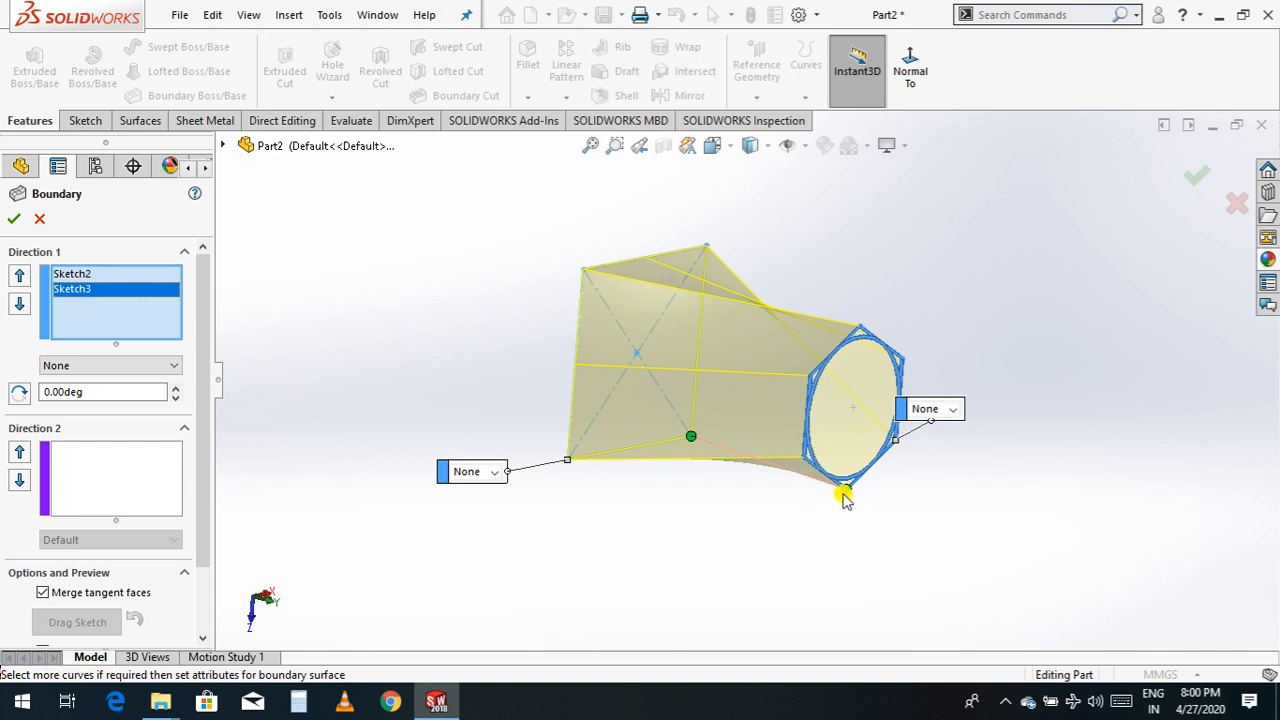
pyautogui.moveTo(850, 497); pyautogui.dragTo(864, 471)
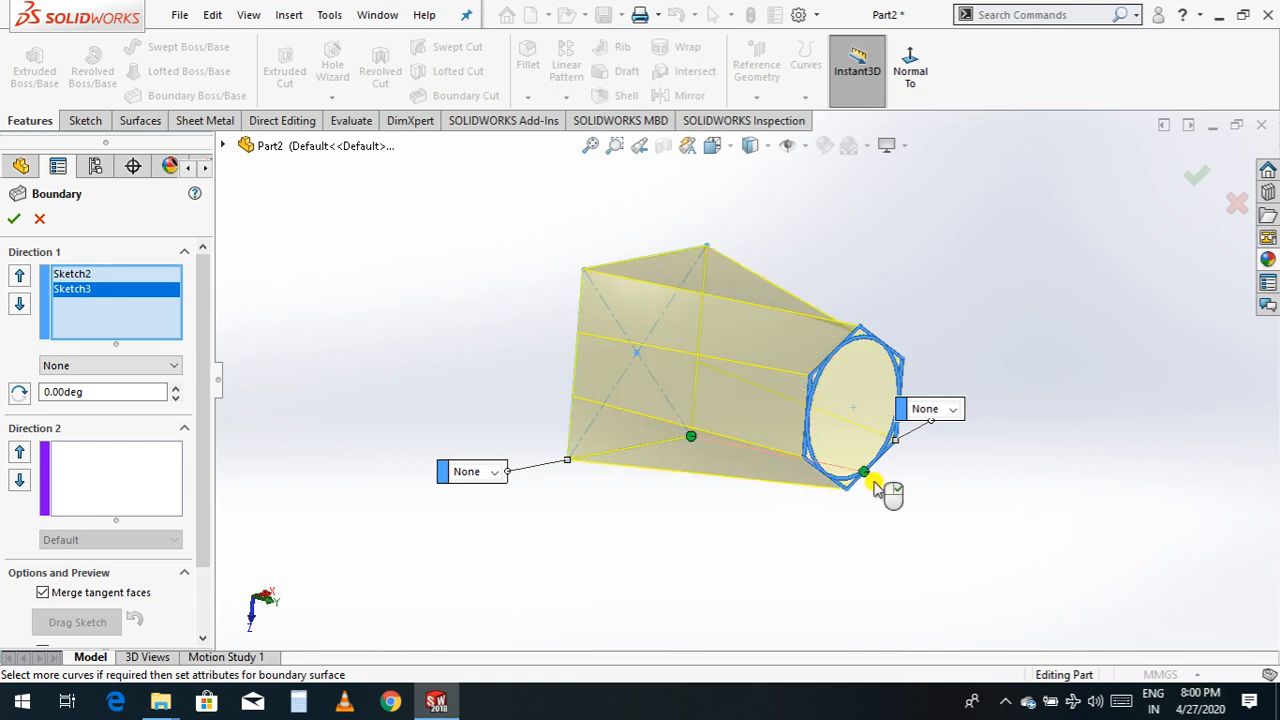
# - Set the tangency of both the hexagon and the square profile to Normal To Profile
pyautogui.click(953, 418)
pyautogui.click(957, 451)
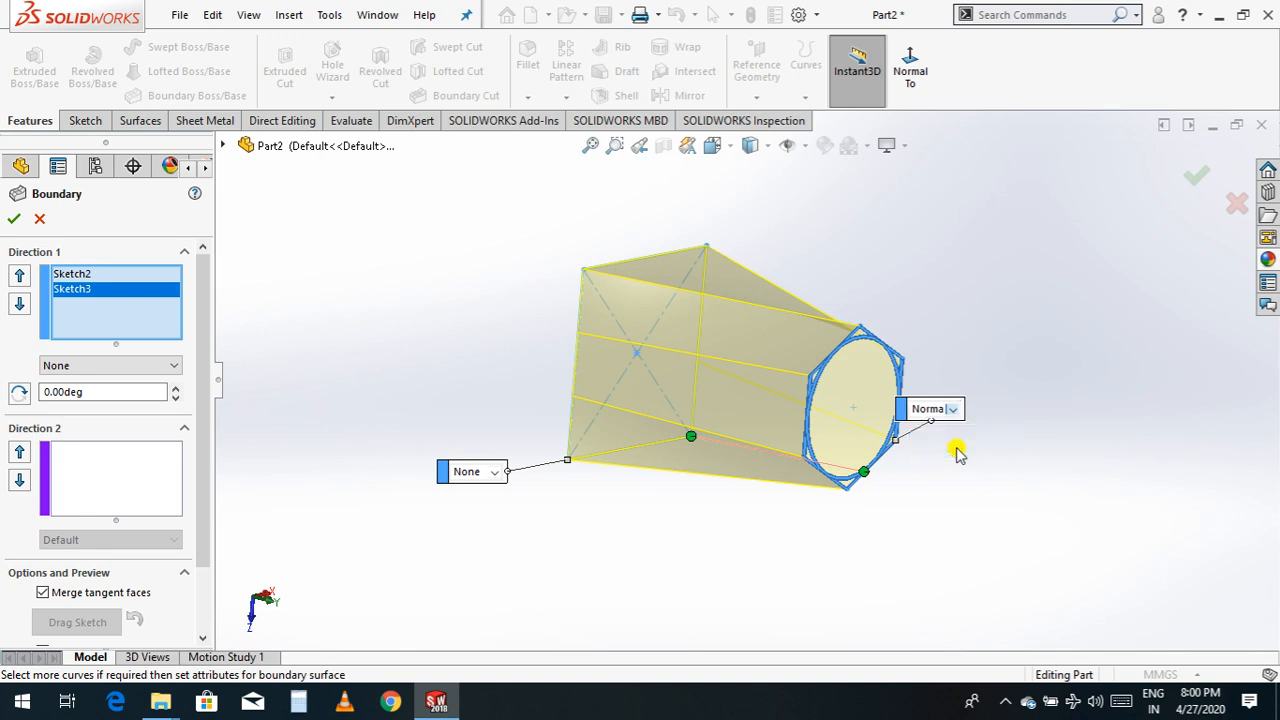
pyautogui.click(494, 472)
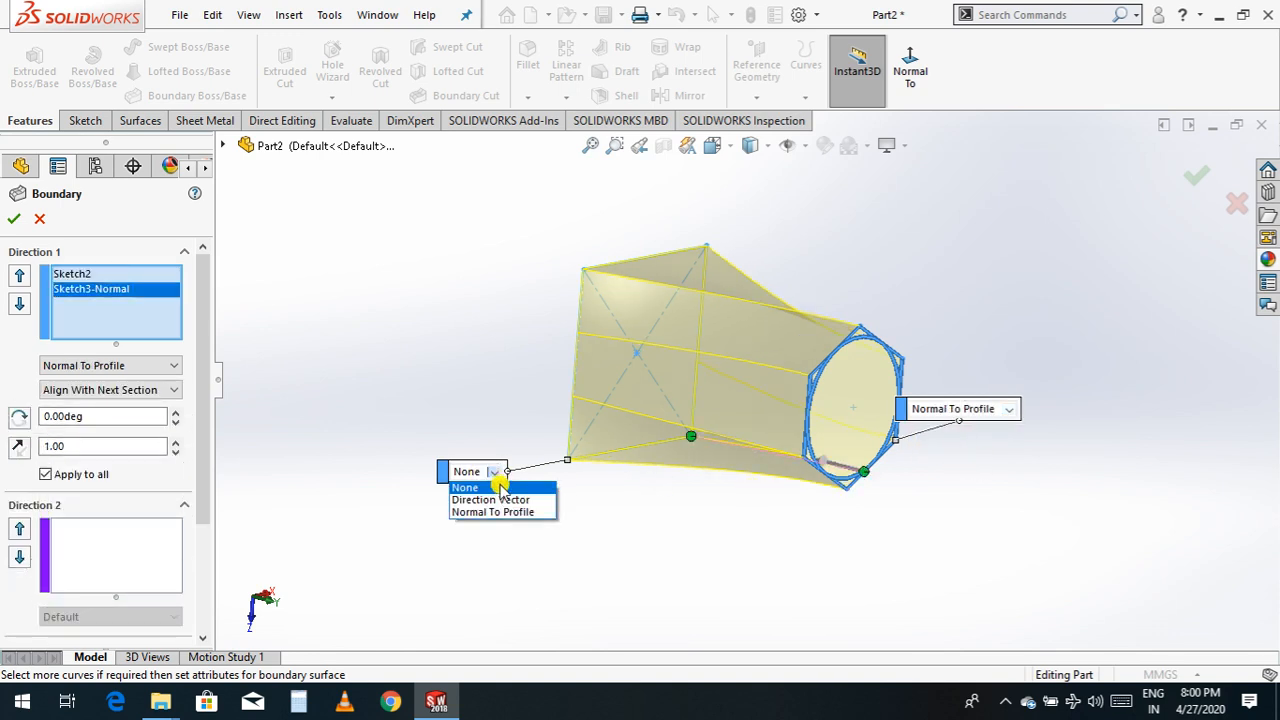
pyautogui.click(498, 511)
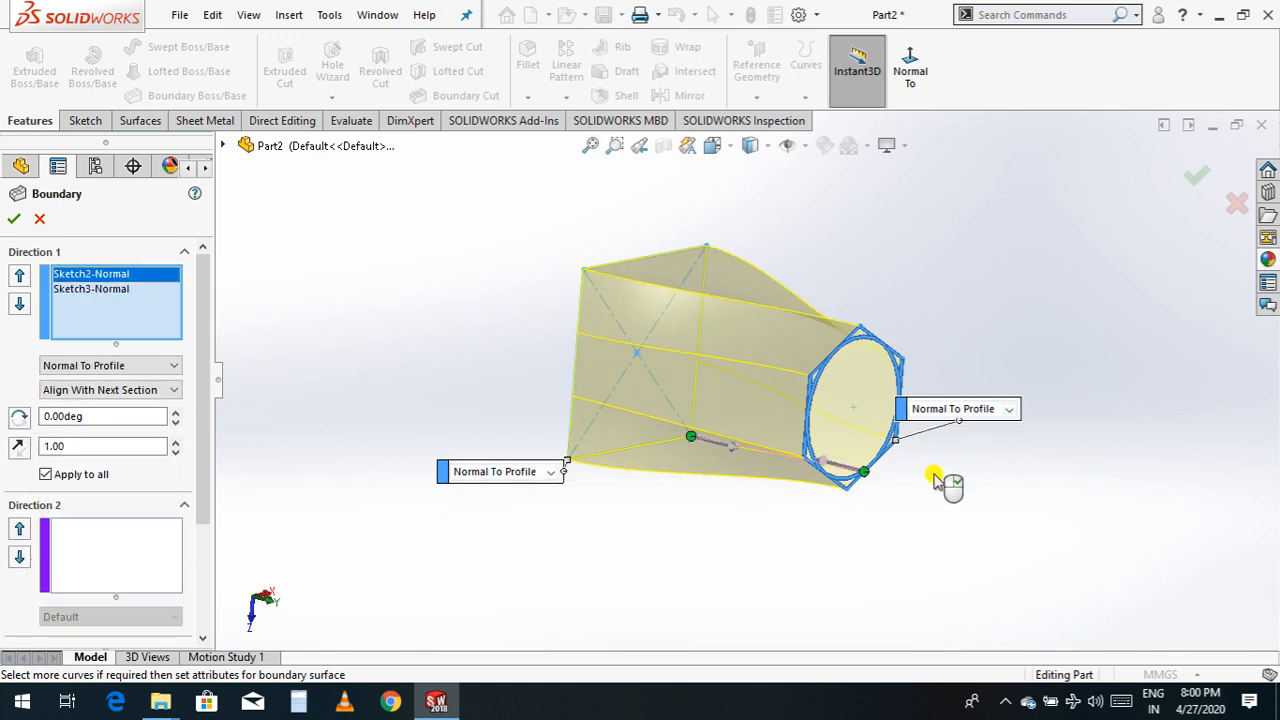
# - Slide the boundary connector on the hexagon further along its edge towards the next corner
pyautogui.rightClick(1005, 485)
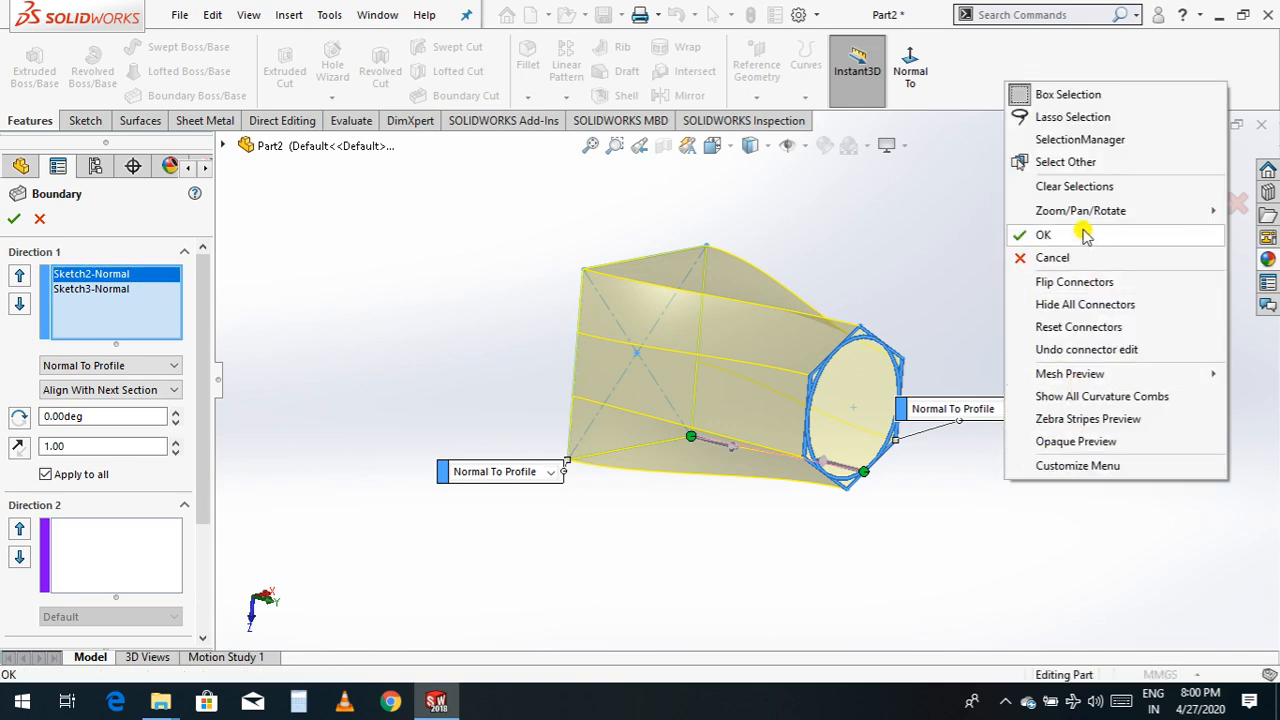
pyautogui.moveTo(1075, 210)
pyautogui.click(902, 301)
pyautogui.moveTo(1014, 414); pyautogui.dragTo(946, 248)
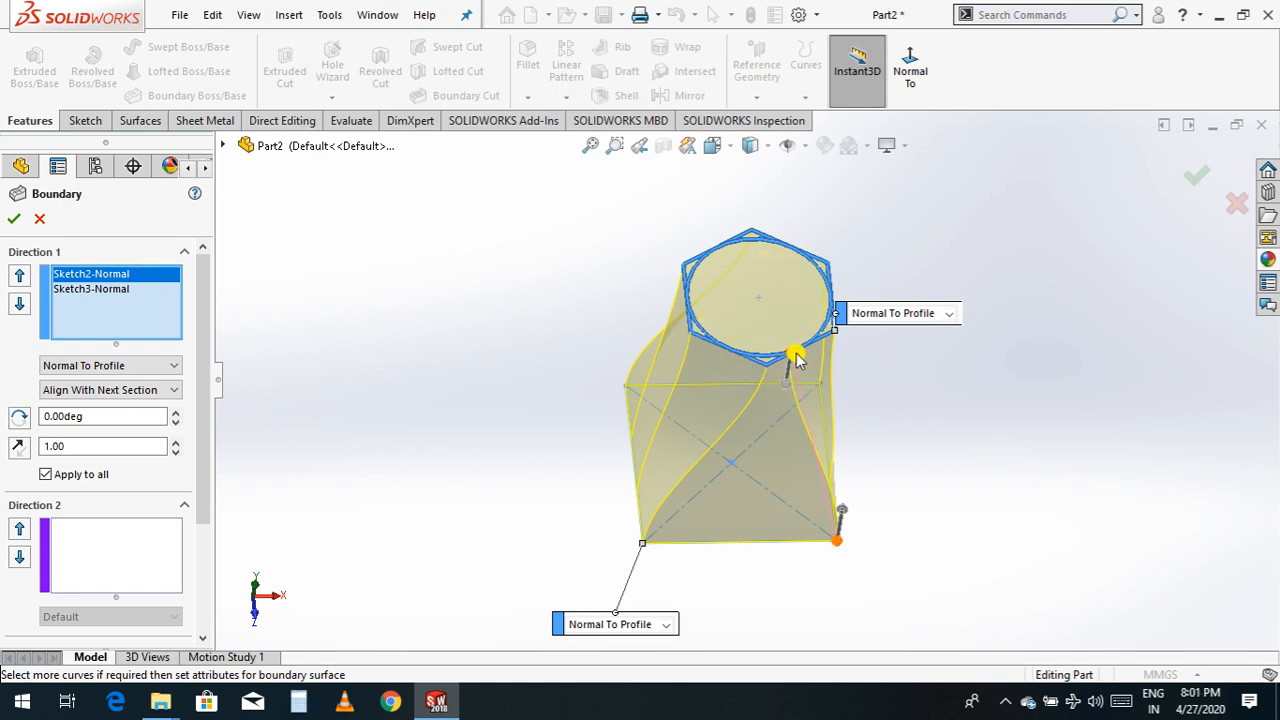
pyautogui.moveTo(790, 357); pyautogui.dragTo(815, 340)
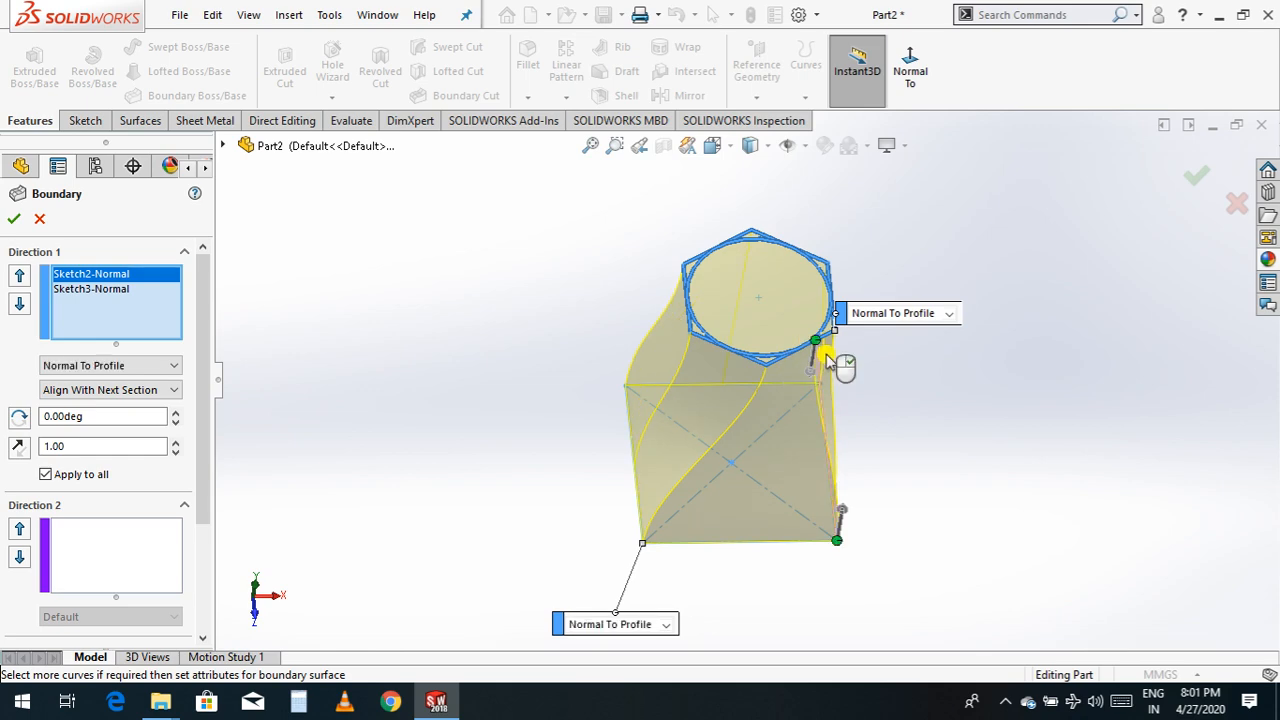
# - Try reversing the tangent direction at the square profile and flip it back
pyautogui.rightClick(945, 425)
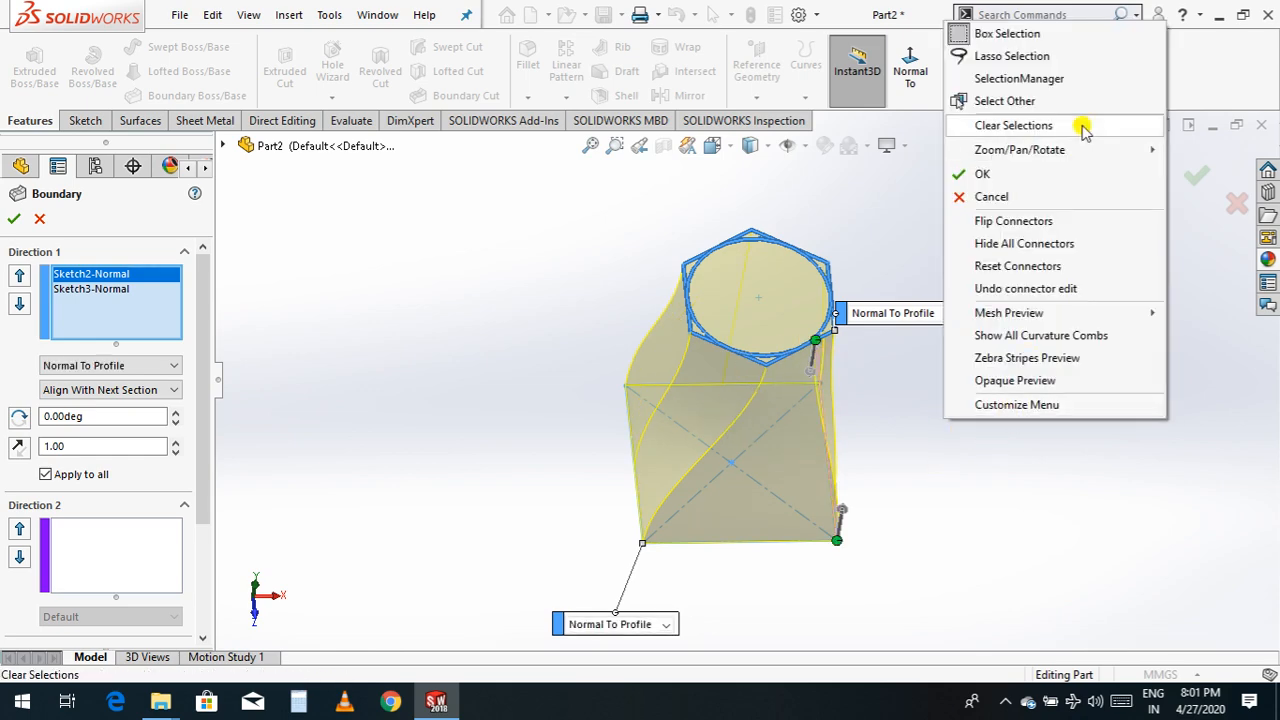
pyautogui.moveTo(1080, 149)
pyautogui.click(830, 240)
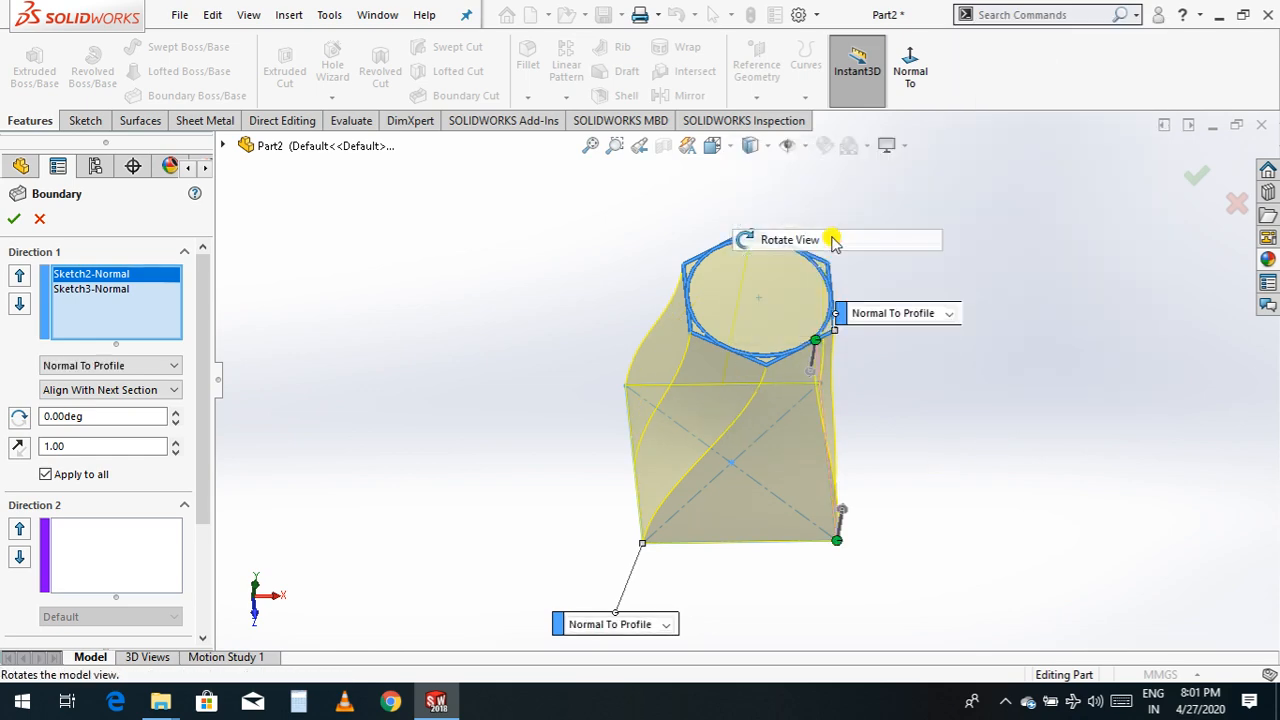
pyautogui.moveTo(943, 343)
pyautogui.mouseDown()
pyautogui.moveTo(1000, 297)
pyautogui.moveTo(1008, 337)
pyautogui.mouseUp()
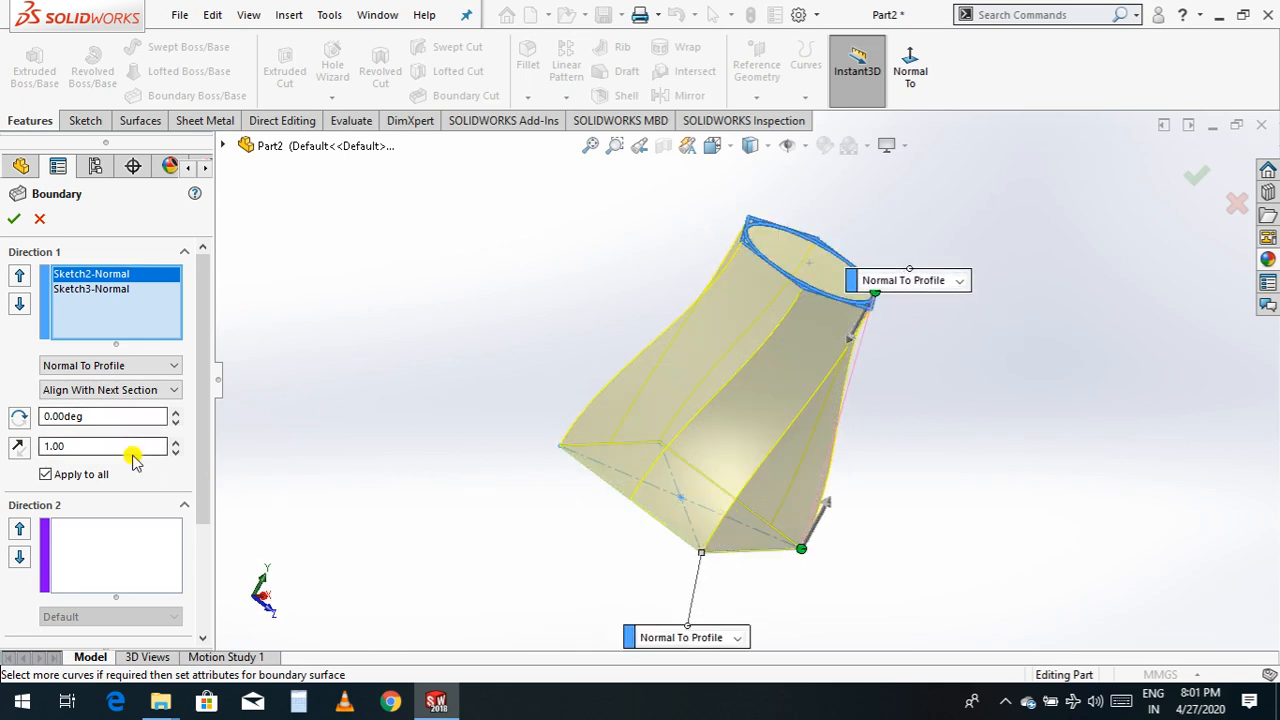
pyautogui.click(19, 448)
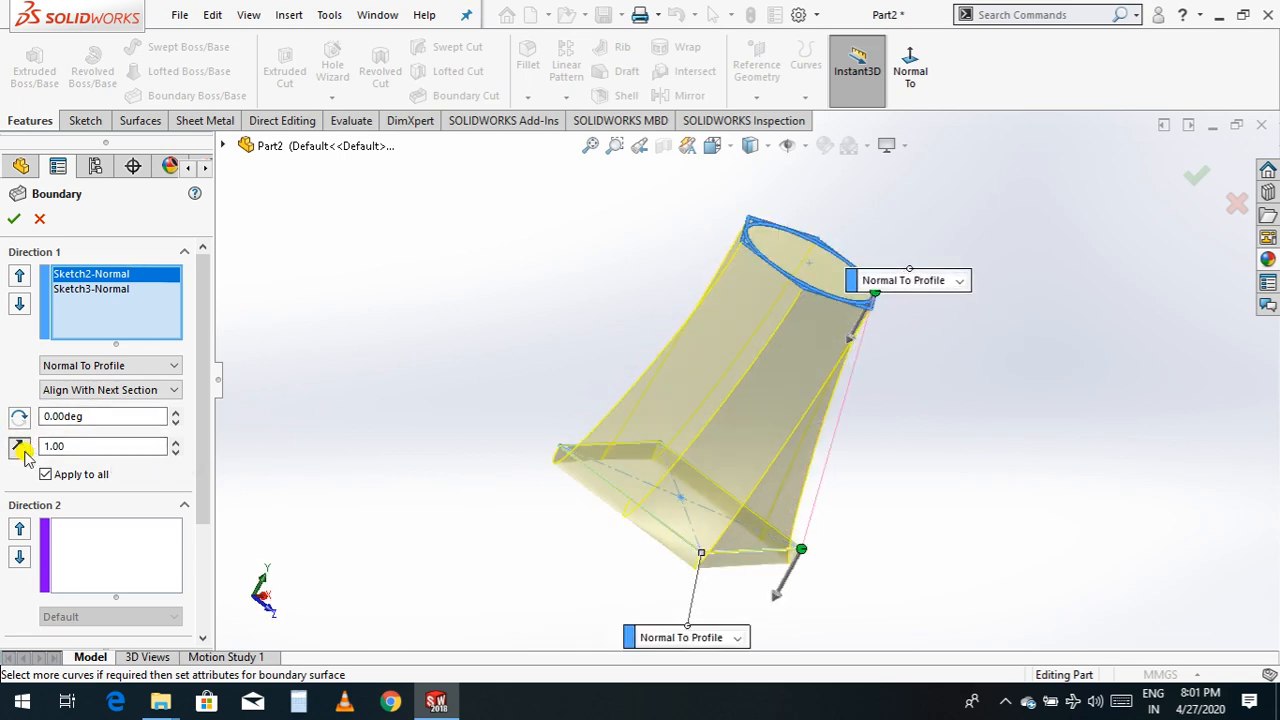
pyautogui.click(19, 448)
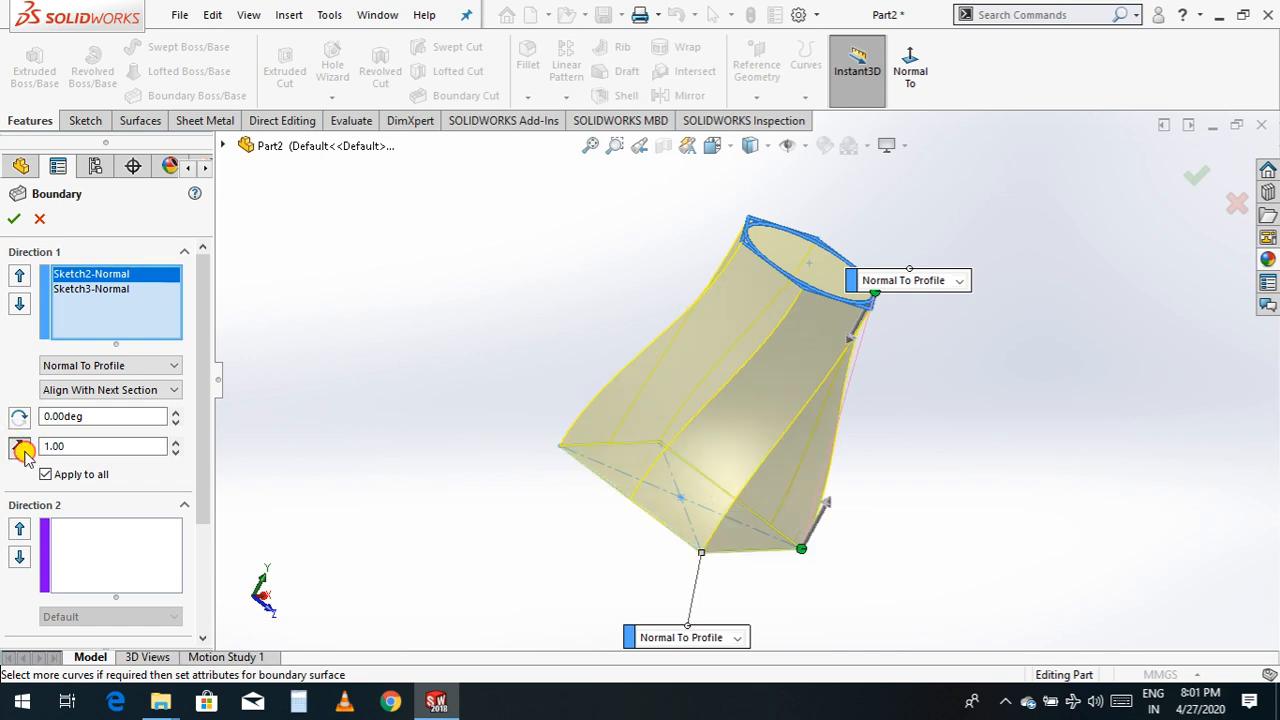
# - Raise the tangent length at the square profile to 2.30 and reduce it to 0.40, keeping the original tangent direction
pyautogui.click(19, 448)
pyautogui.click(19, 448)
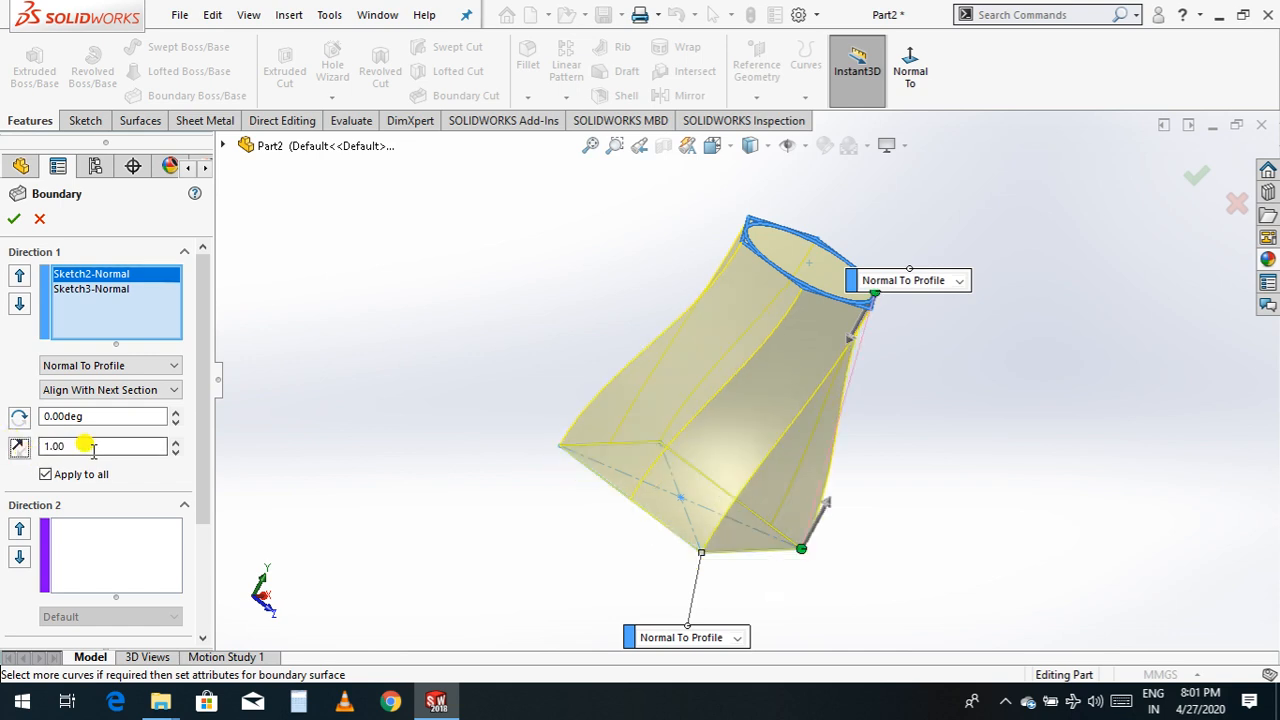
pyautogui.click(175, 442)
pyautogui.click(175, 442)
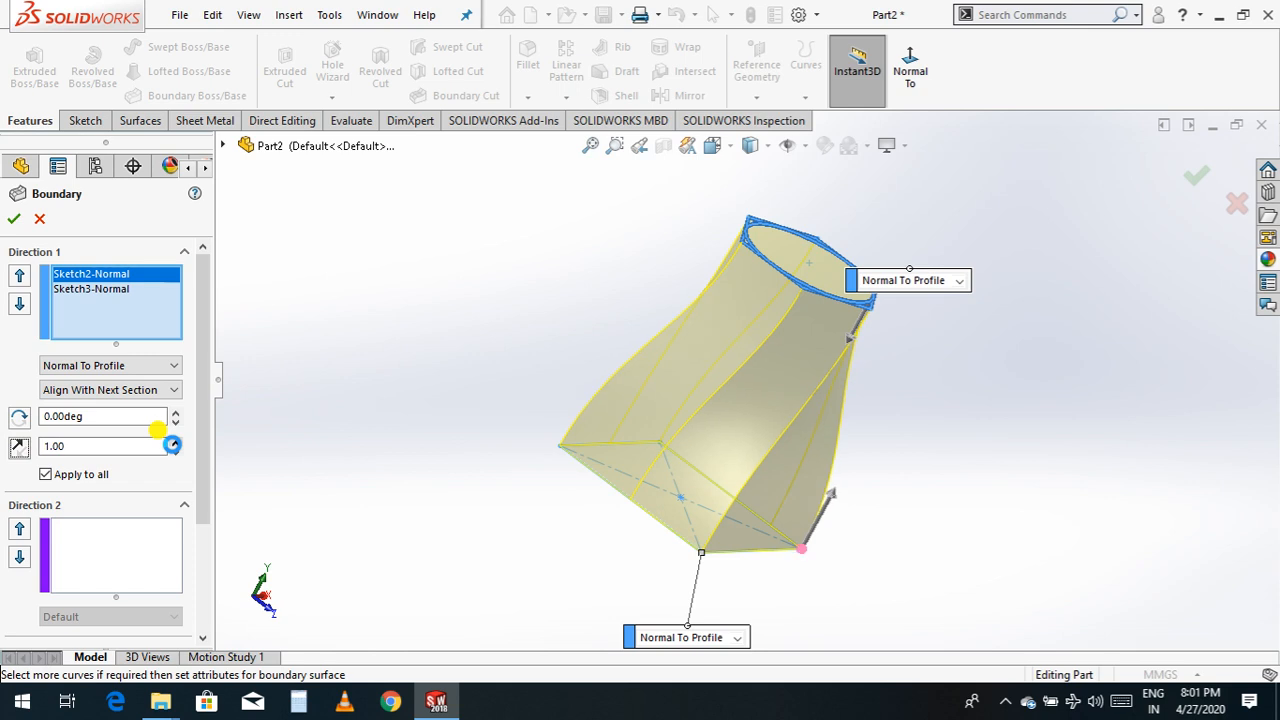
pyautogui.click(175, 442)
pyautogui.click(175, 442)
pyautogui.click(175, 442)
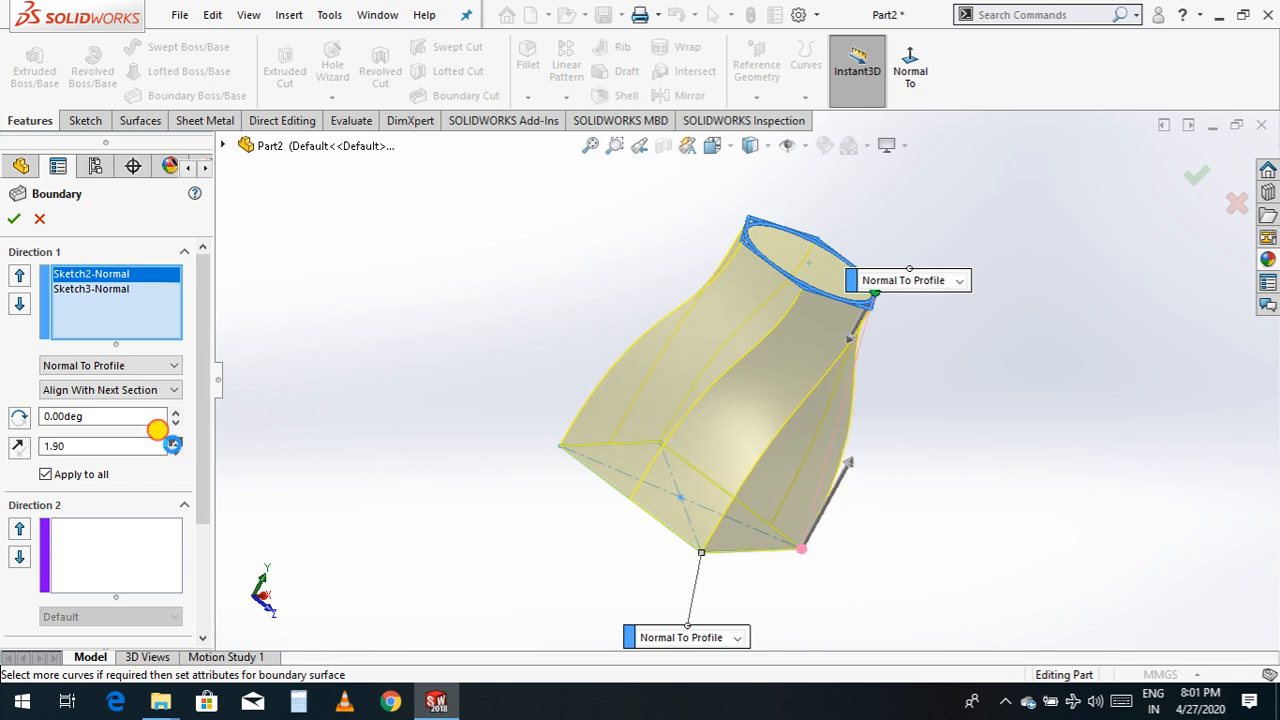
pyautogui.click(173, 445)
pyautogui.click(173, 445)
pyautogui.click(173, 445)
pyautogui.click(175, 442)
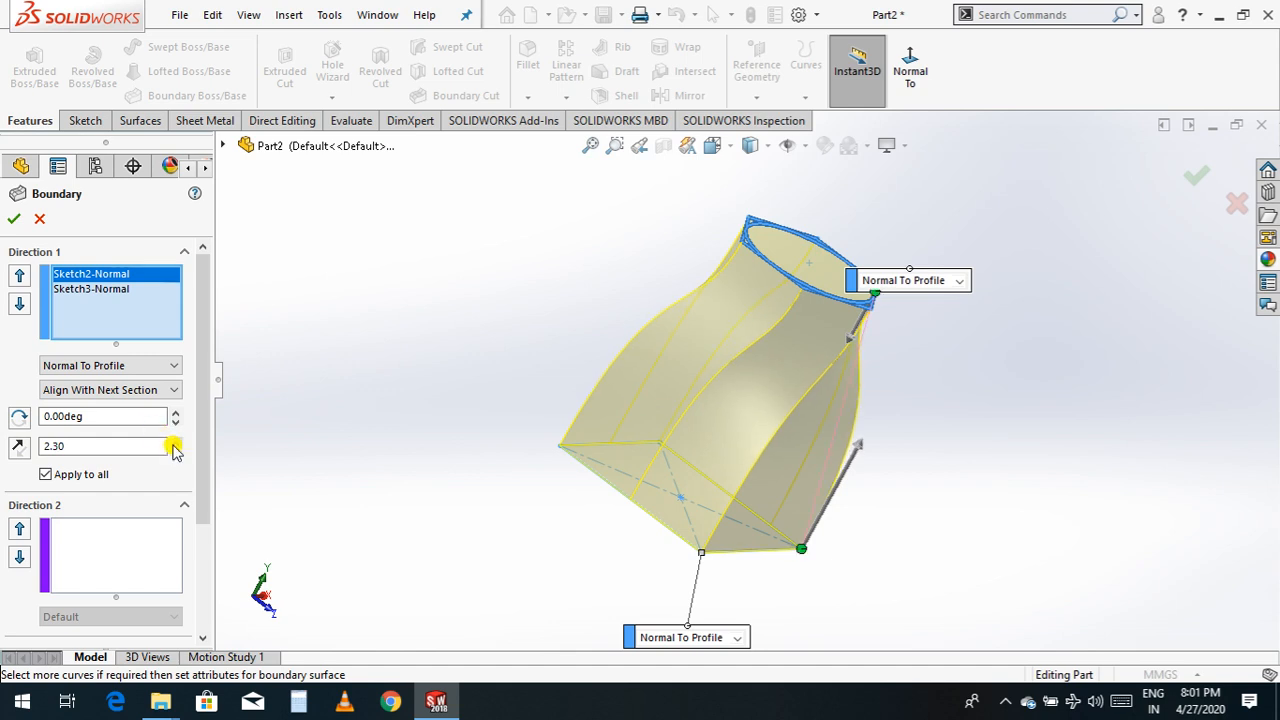
pyautogui.click(175, 442)
pyautogui.click(175, 442)
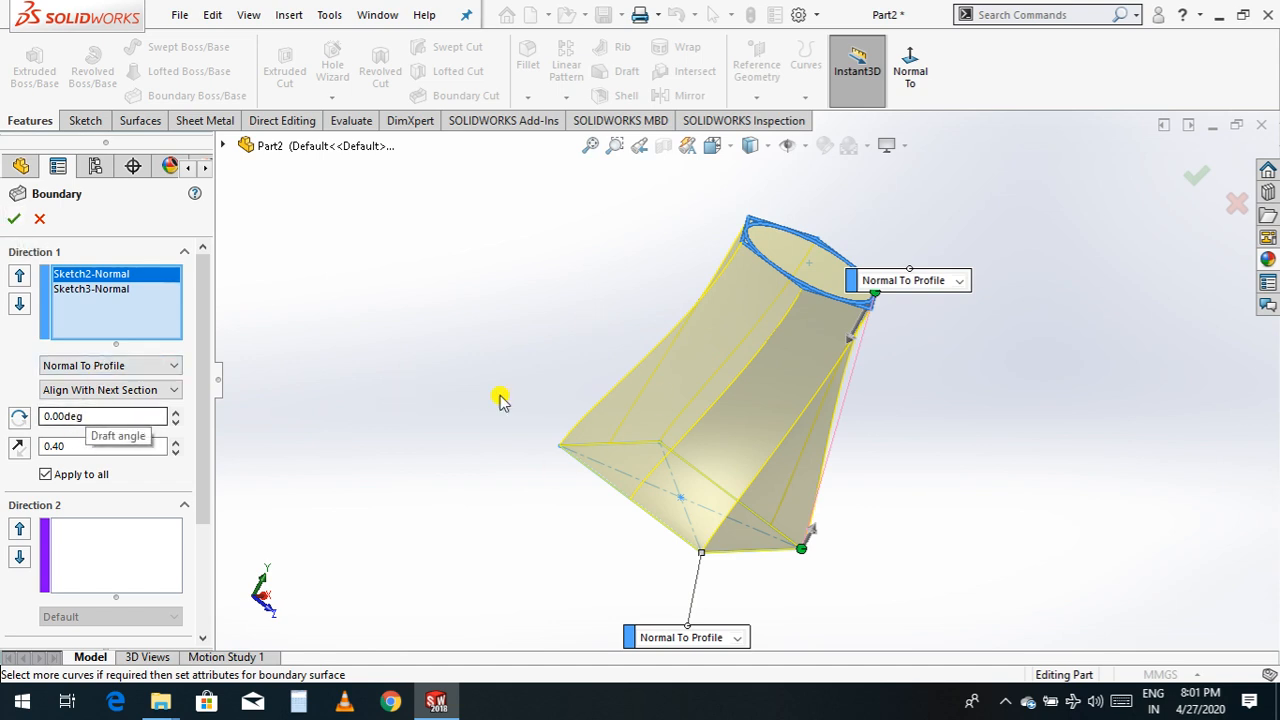
# - Try a draft angle of 30 degrees at the square profile and return it to 0 degrees
pyautogui.click(134, 413)
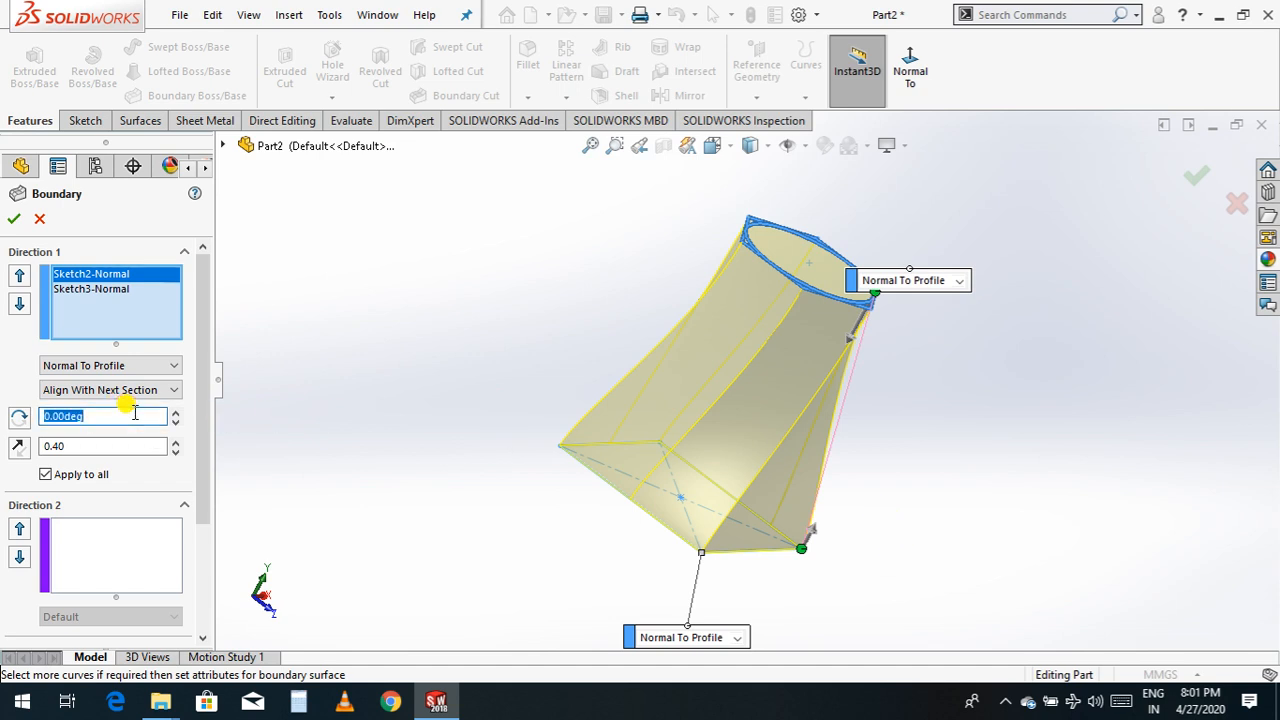
pyautogui.write('30')
pyautogui.press('Return')
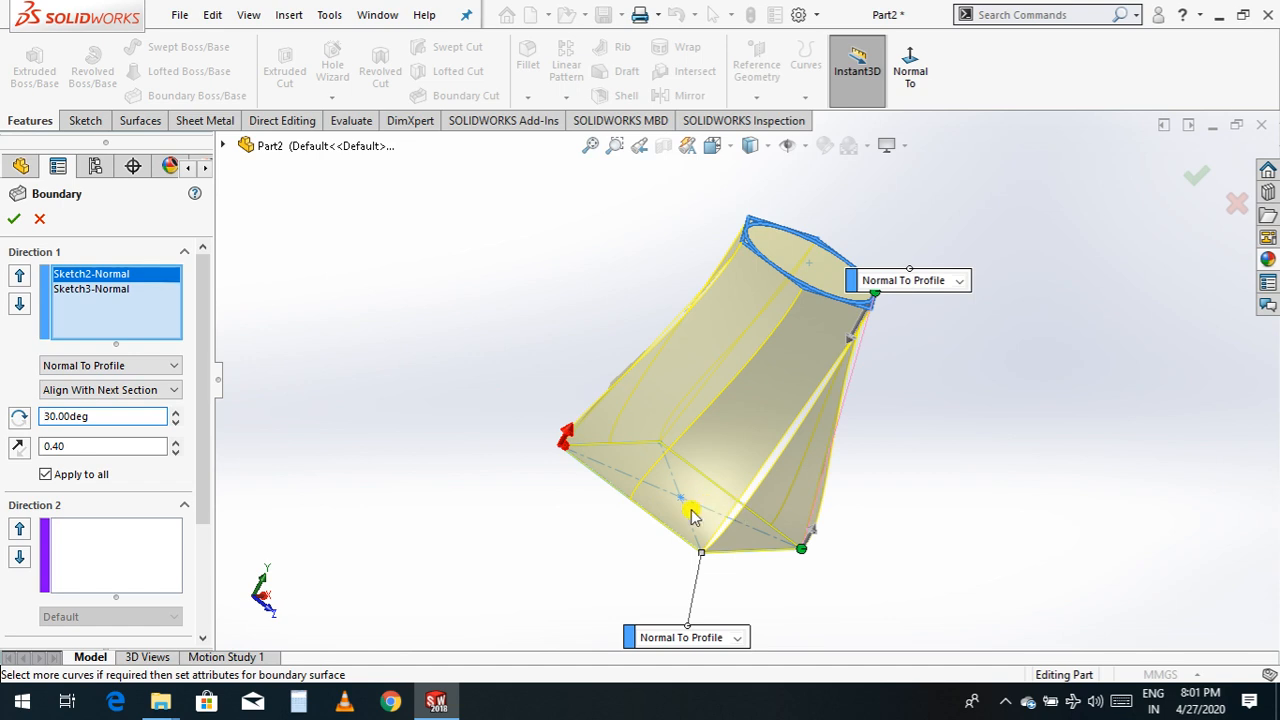
pyautogui.doubleClick(78, 416)
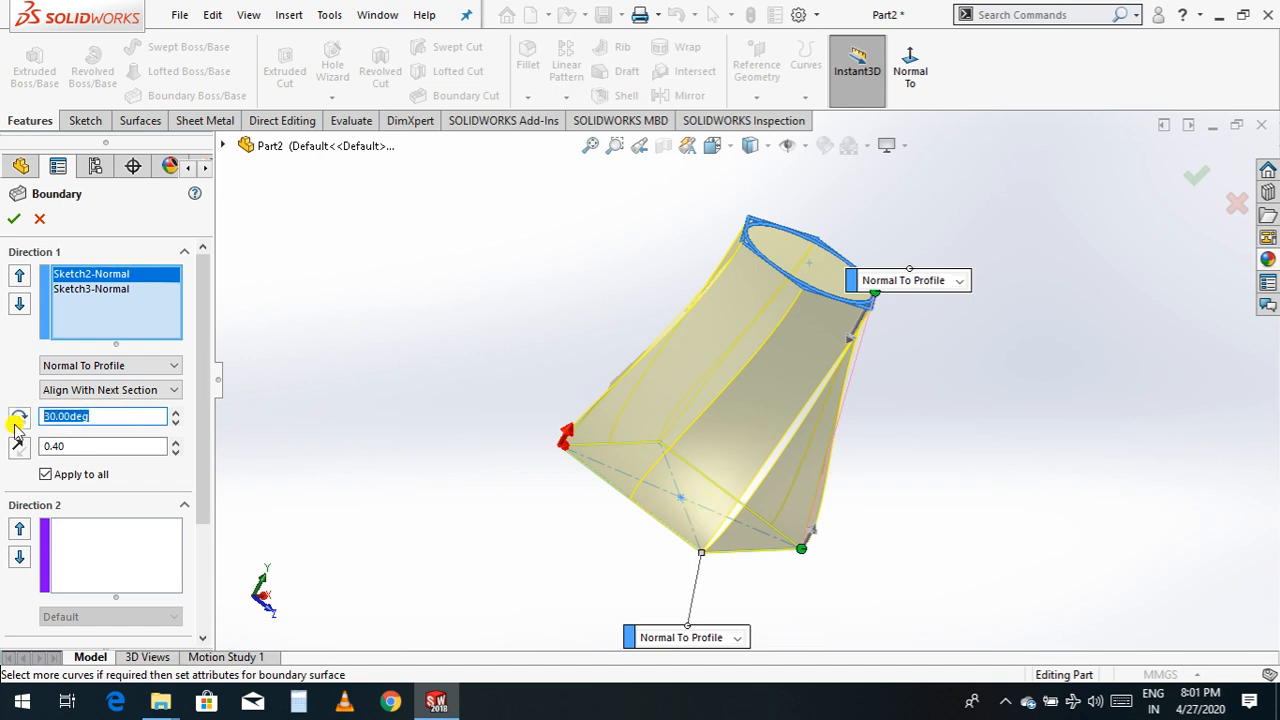
pyautogui.write('0')
pyautogui.press('Return')
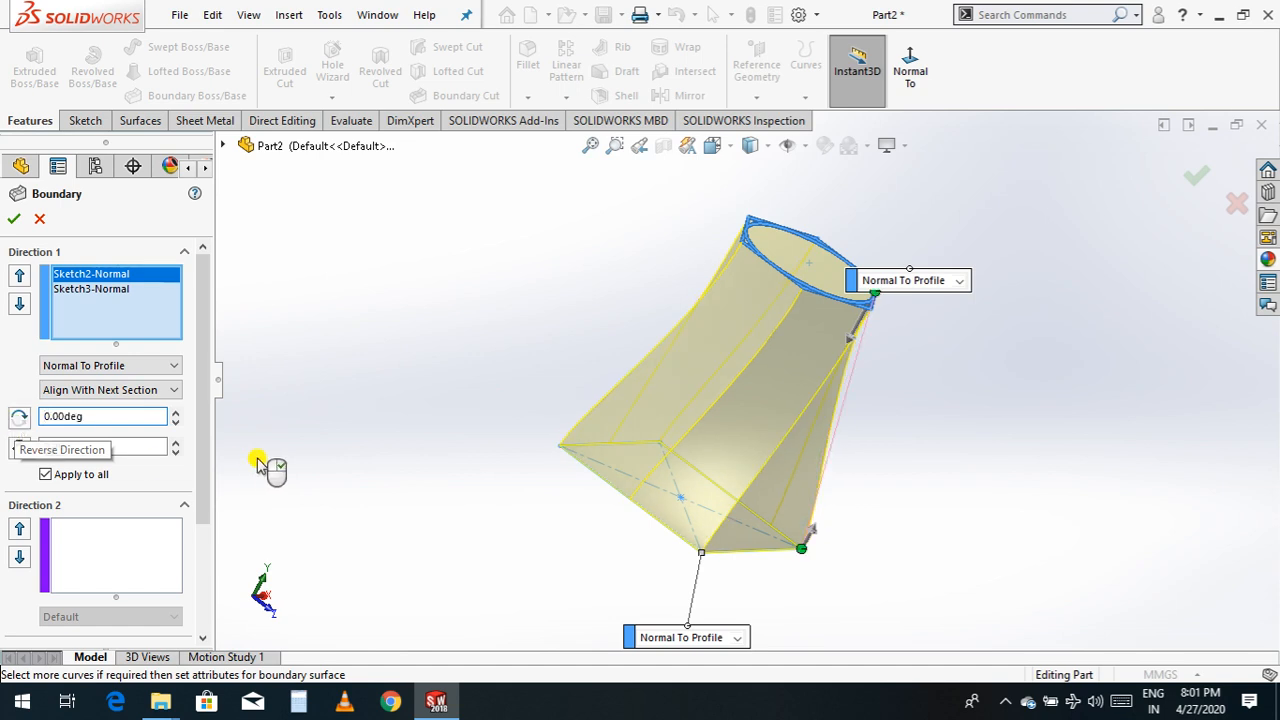
# - Slide the hexagon's connector onto its nearby corner and accept the Boundary Boss/Base
pyautogui.moveTo(852, 326); pyautogui.dragTo(872, 300)
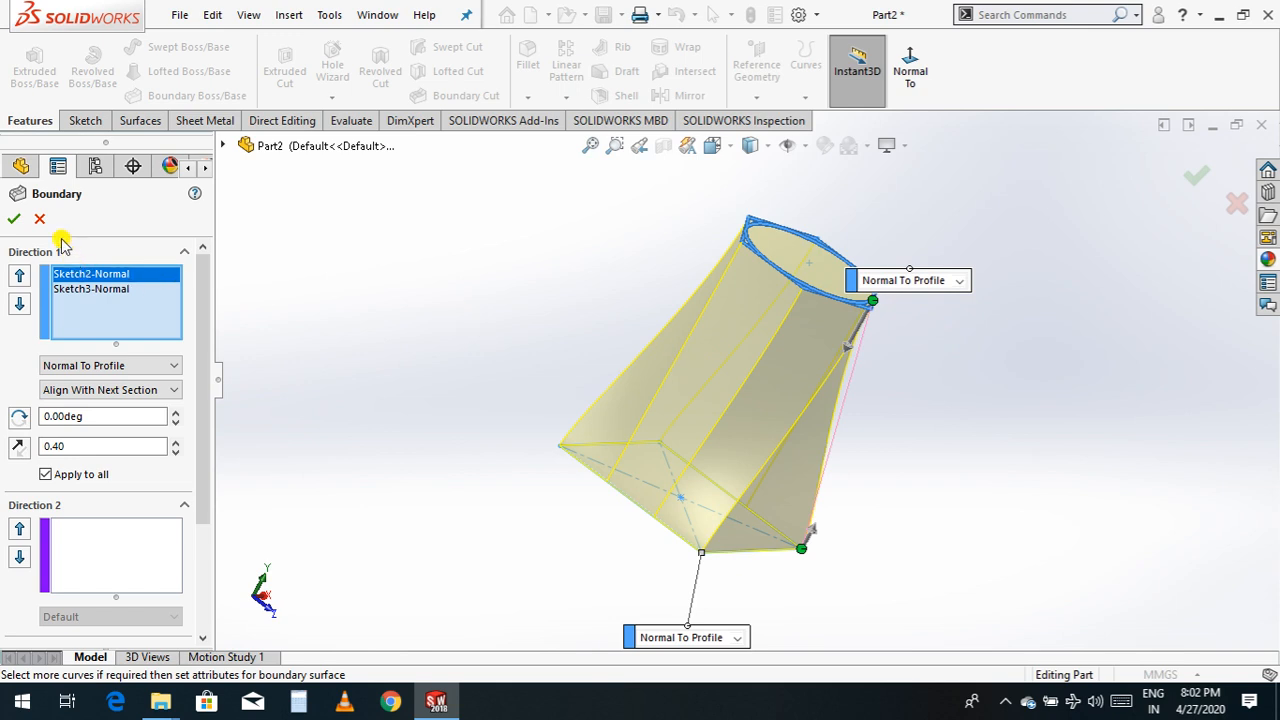
pyautogui.click(13, 218)
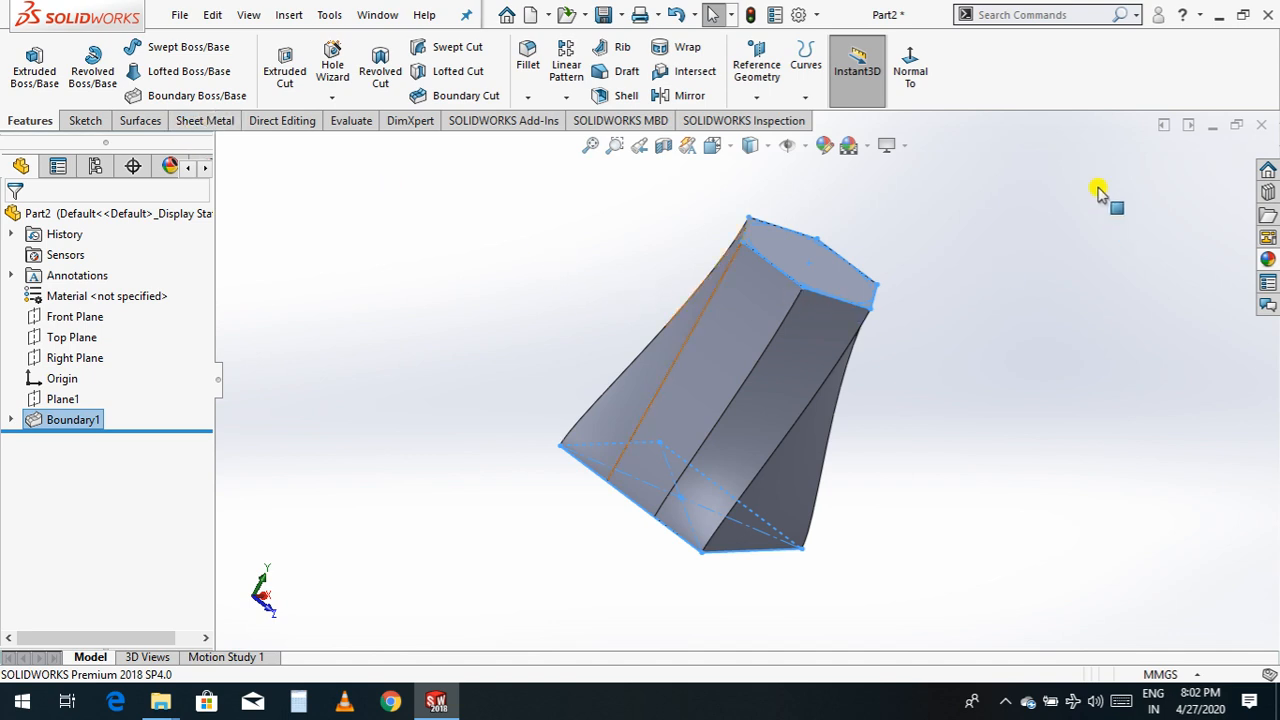
# - Close the current part without saving and create a new part document
pyautogui.click(1261, 124)
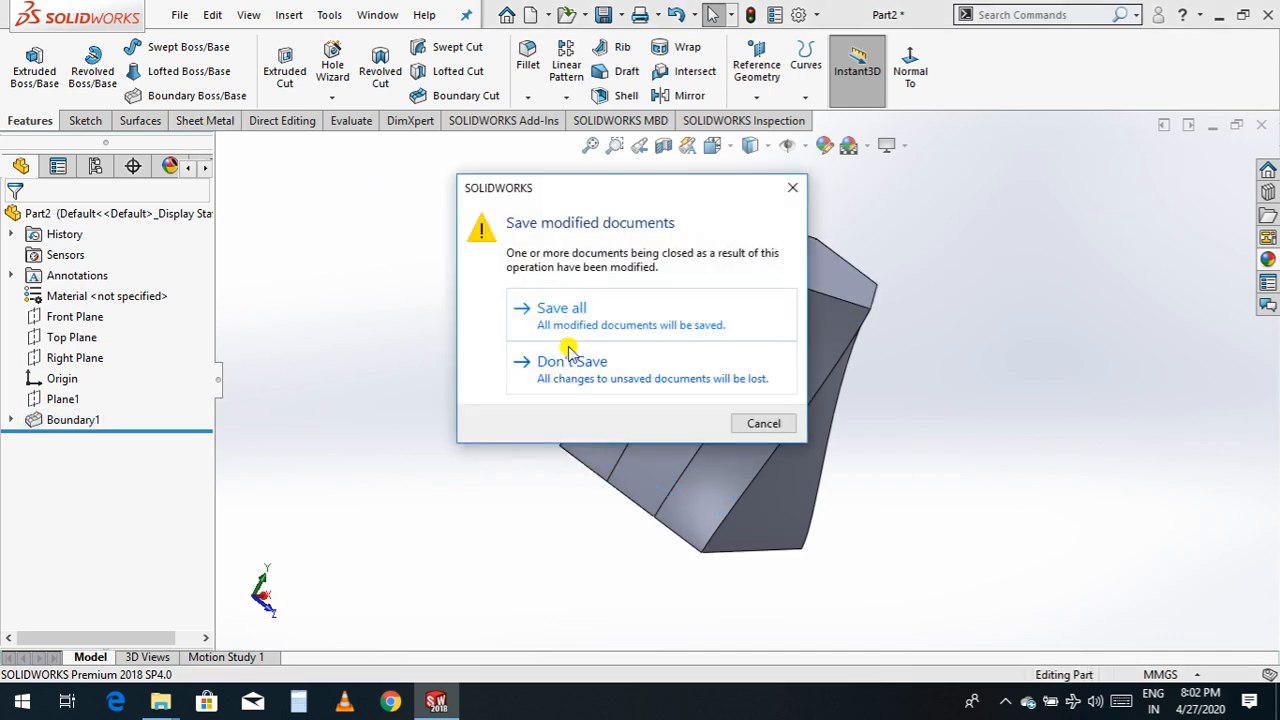
pyautogui.click(595, 361)
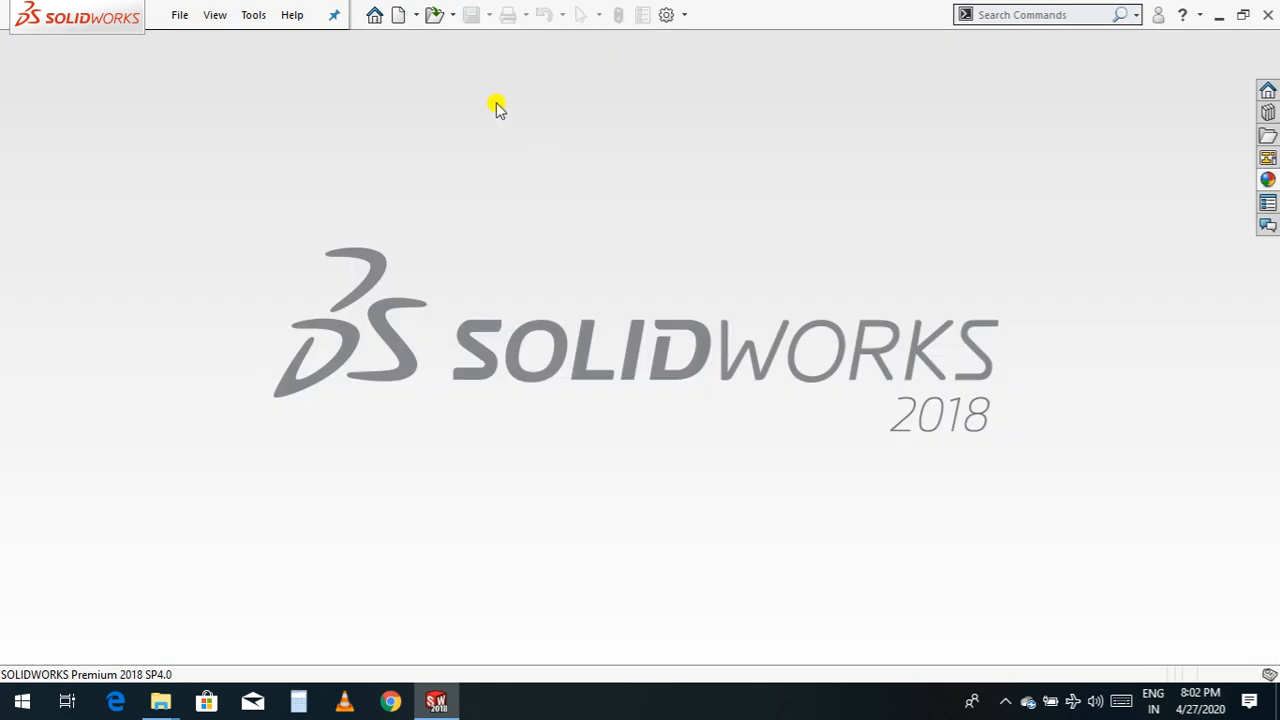
pyautogui.click(398, 16)
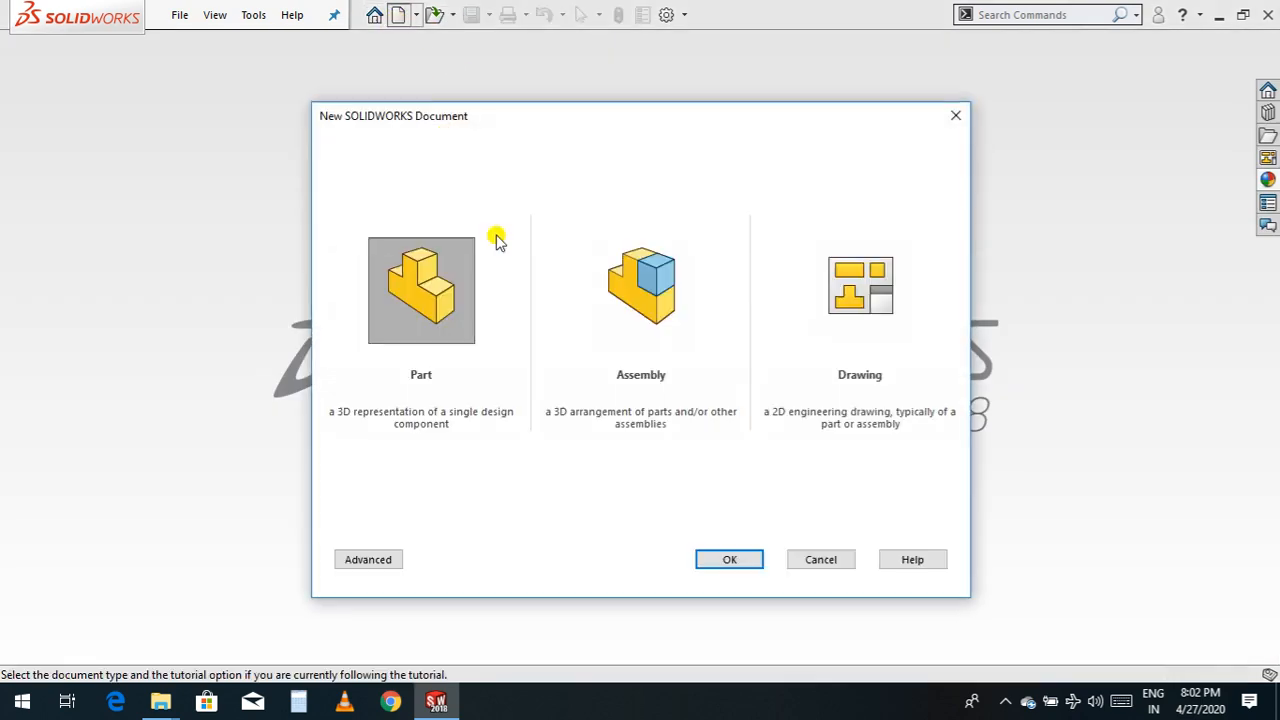
pyautogui.click(424, 306)
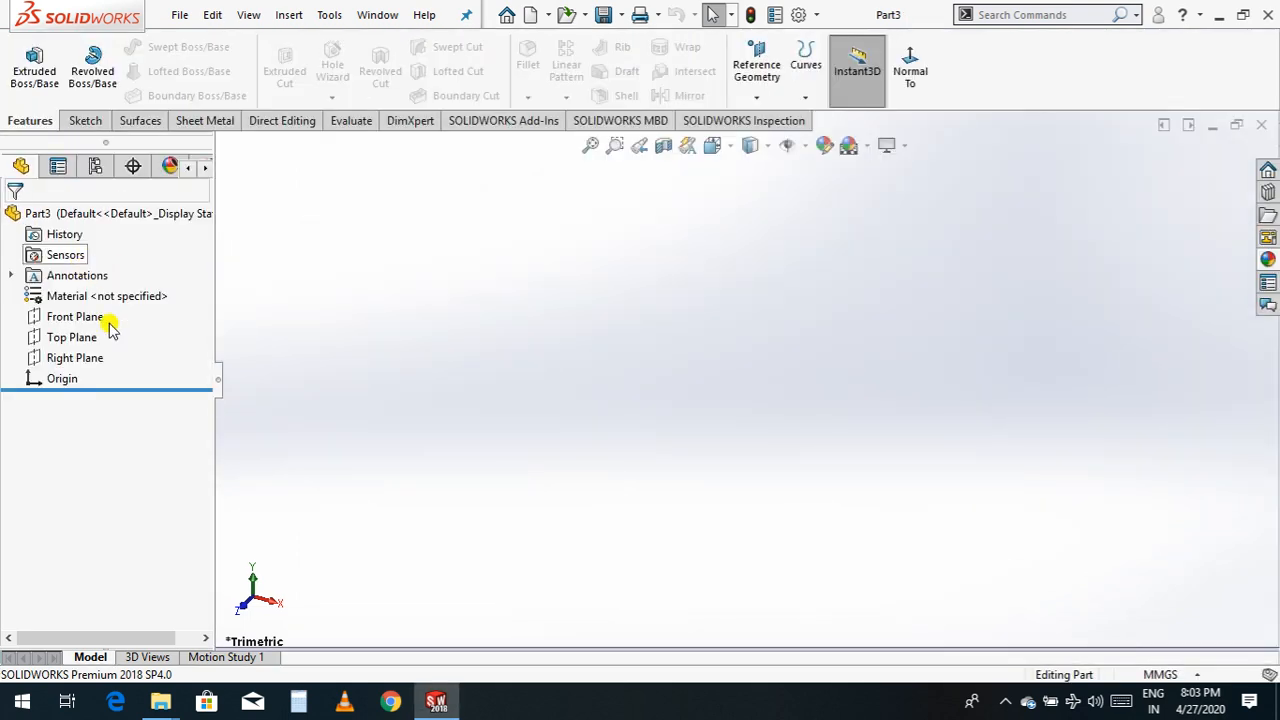
# - Sketch a circle centred on the origin on the Top Plane and exit the sketch
pyautogui.click(66, 341)
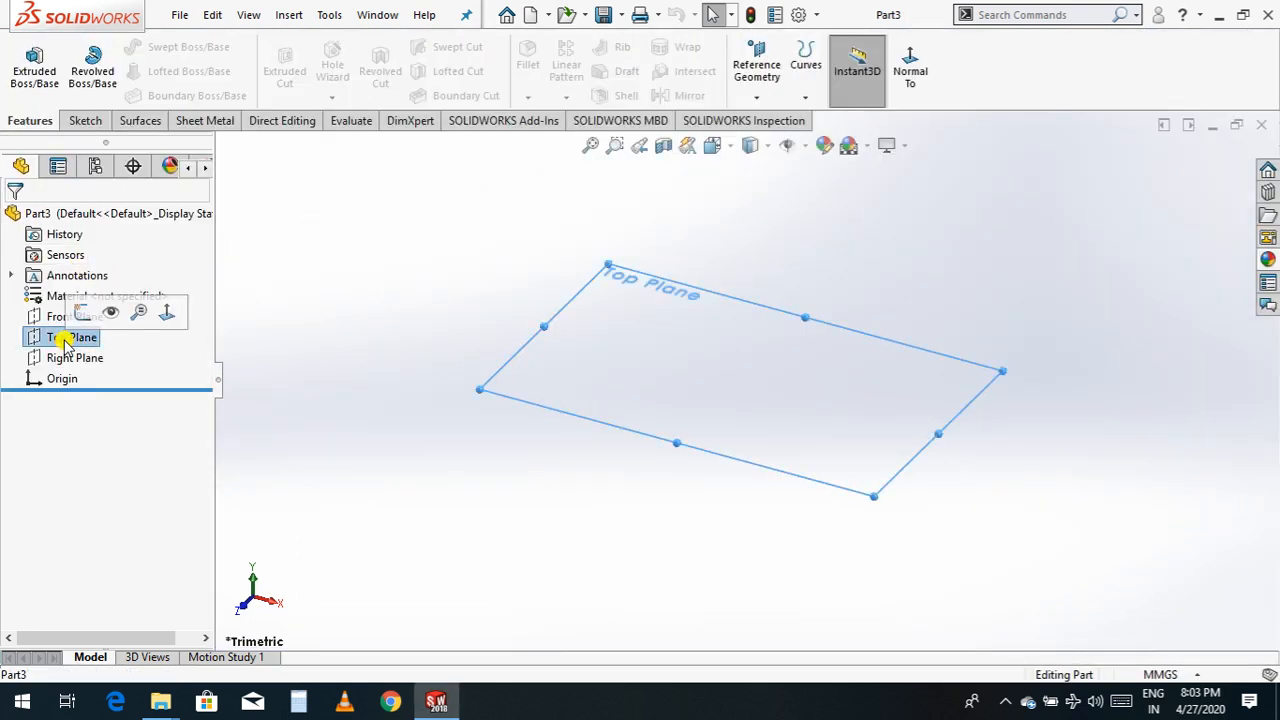
pyautogui.click(92, 315)
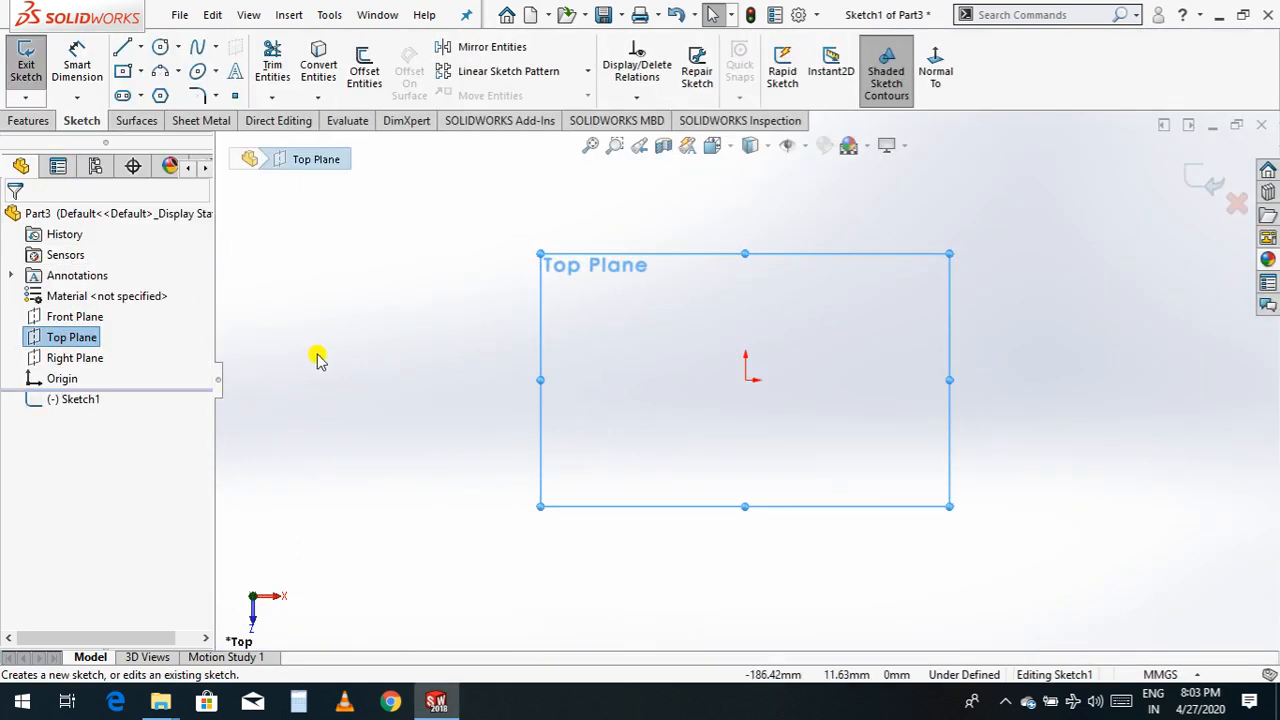
pyautogui.click(160, 47)
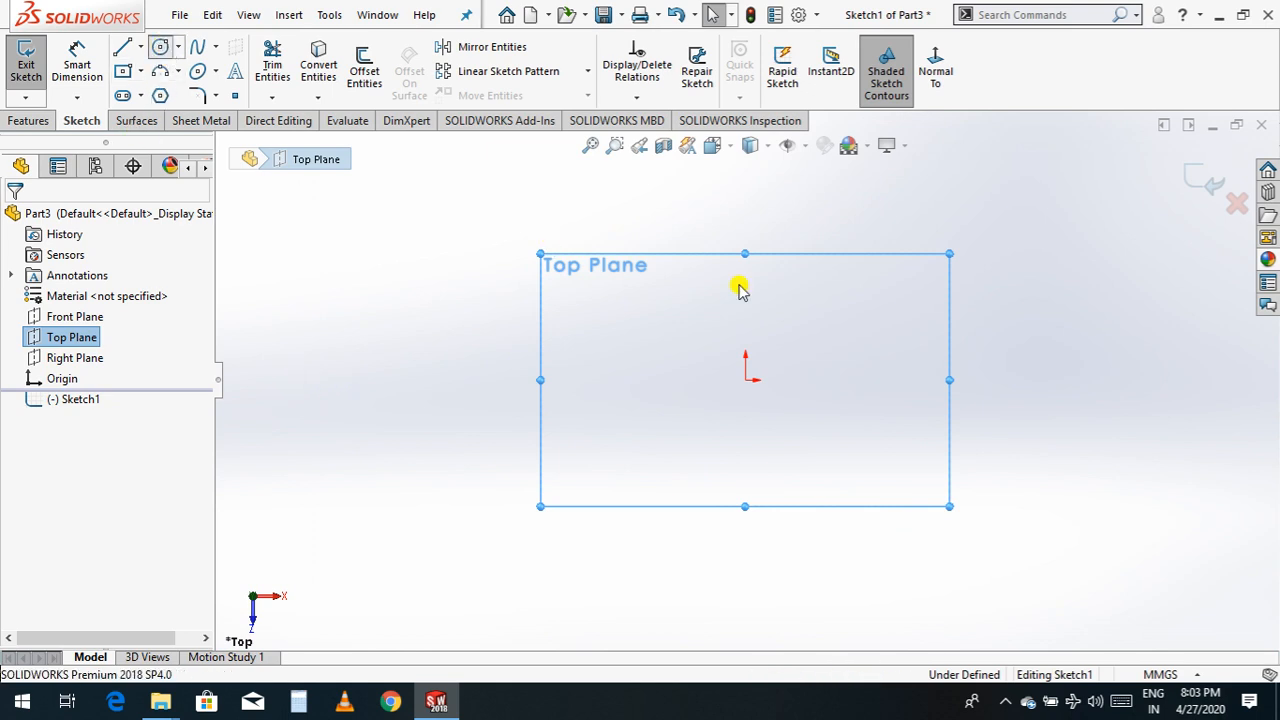
pyautogui.click(745, 380)
pyautogui.click(784, 463)
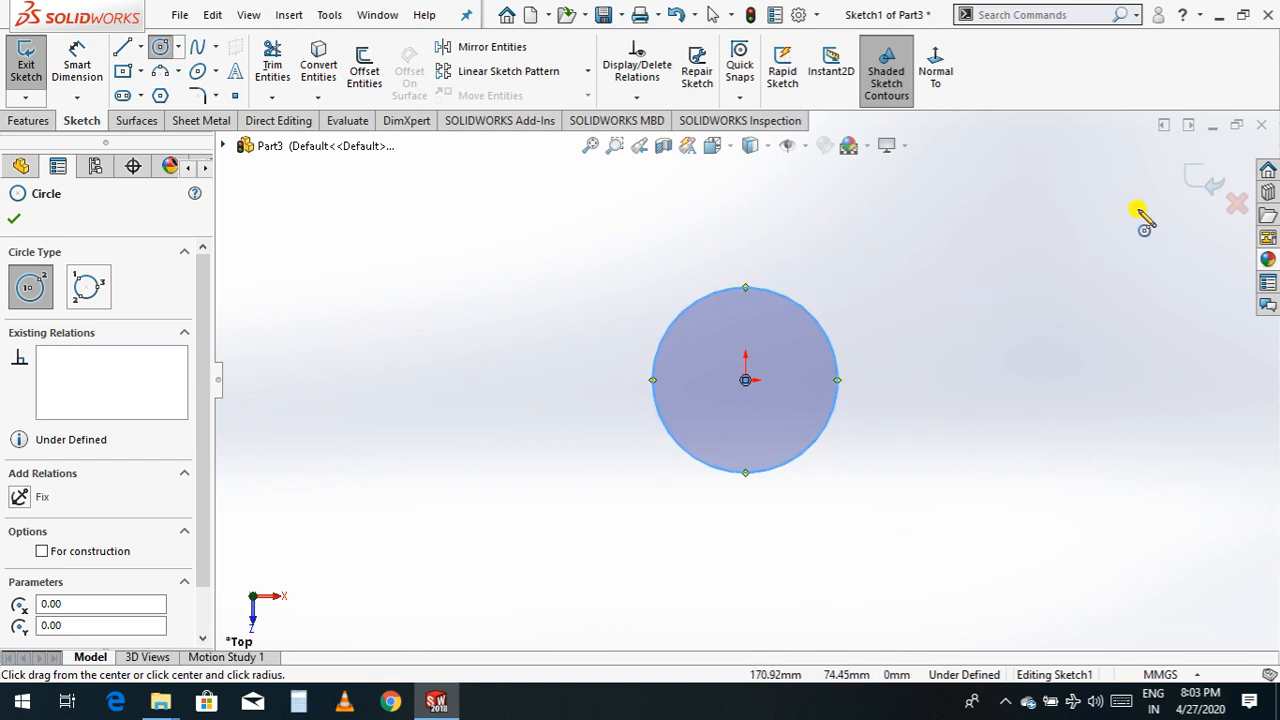
pyautogui.click(1207, 181)
pyautogui.click(1203, 178)
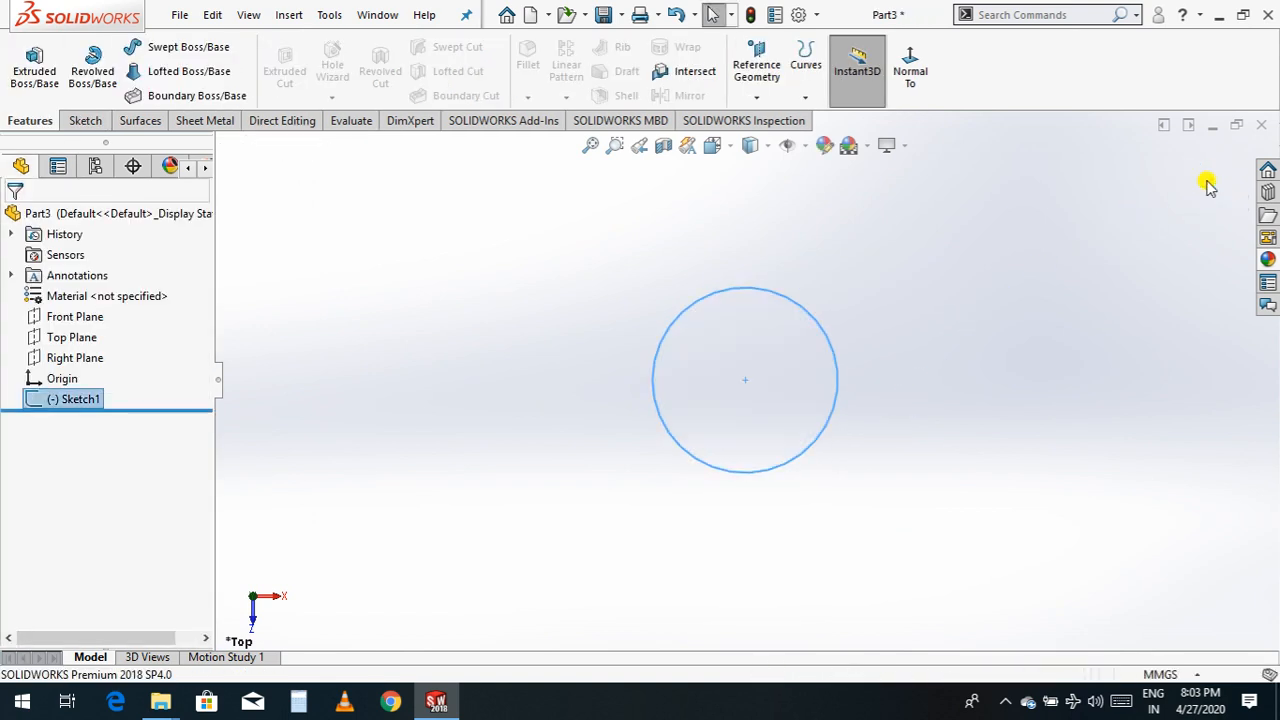
# - Create a reference plane offset 100 mm from the Top Plane
pyautogui.click(769, 100)
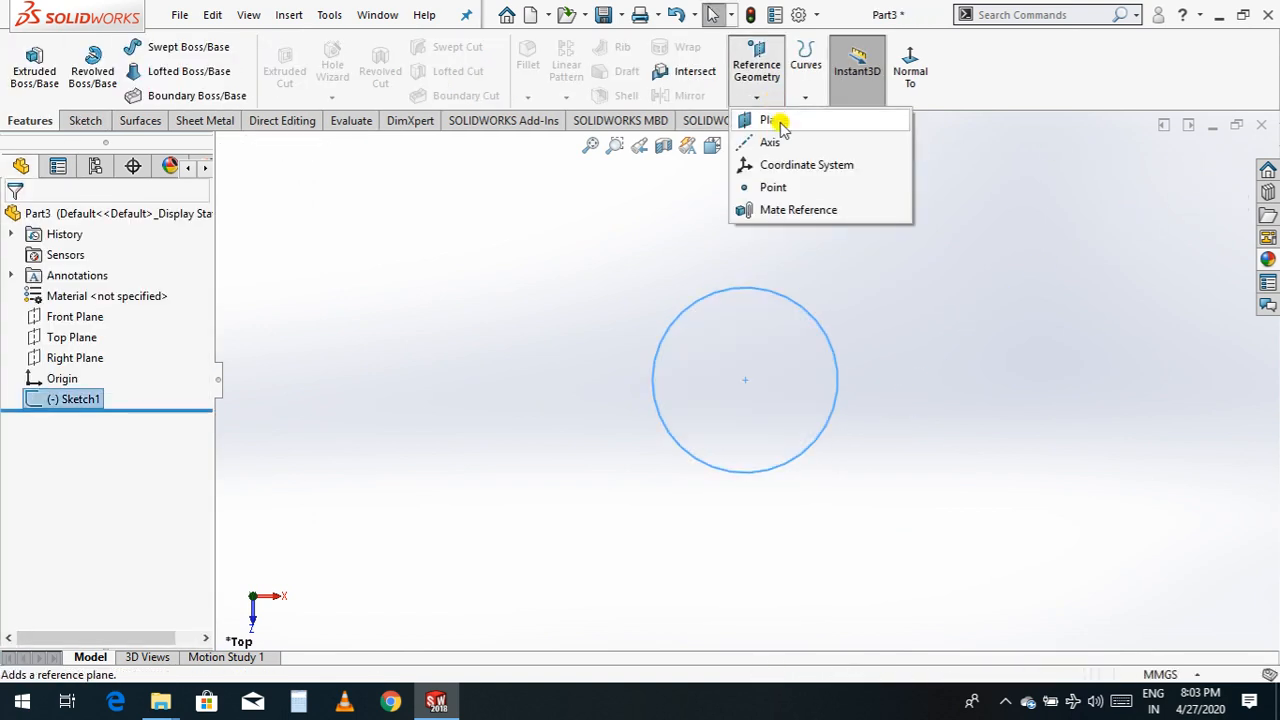
pyautogui.click(771, 120)
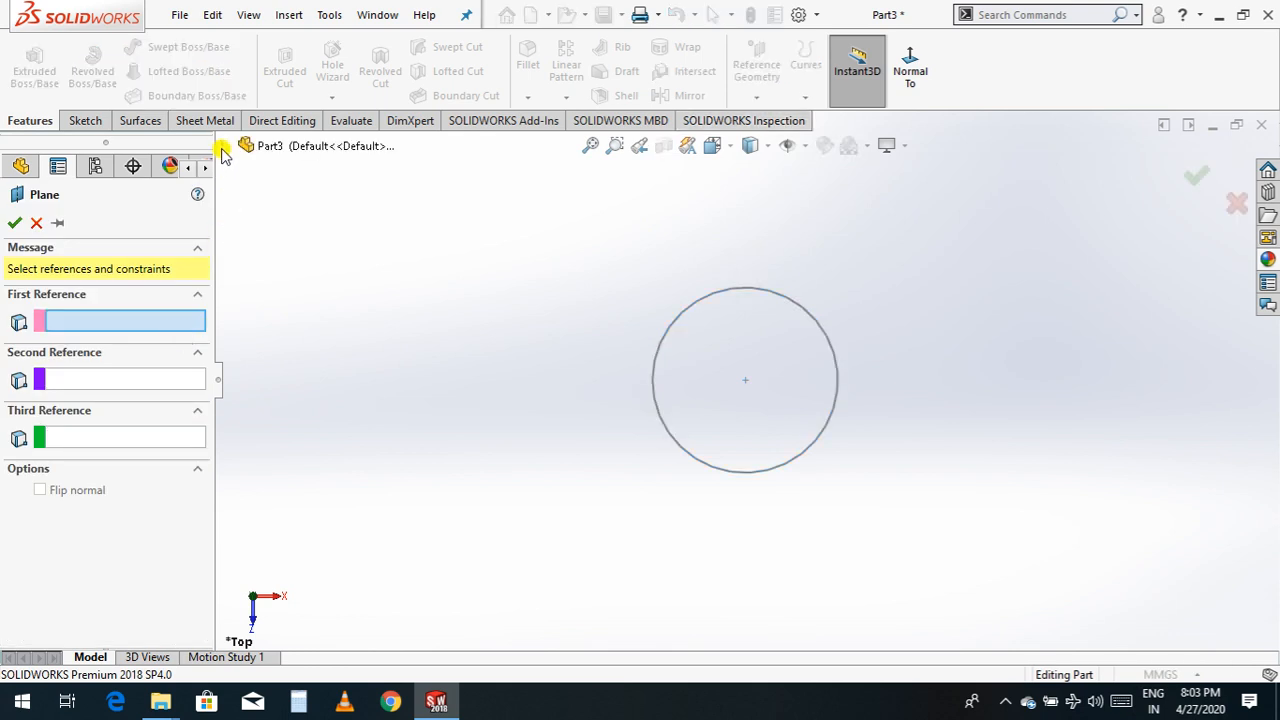
pyautogui.click(223, 150)
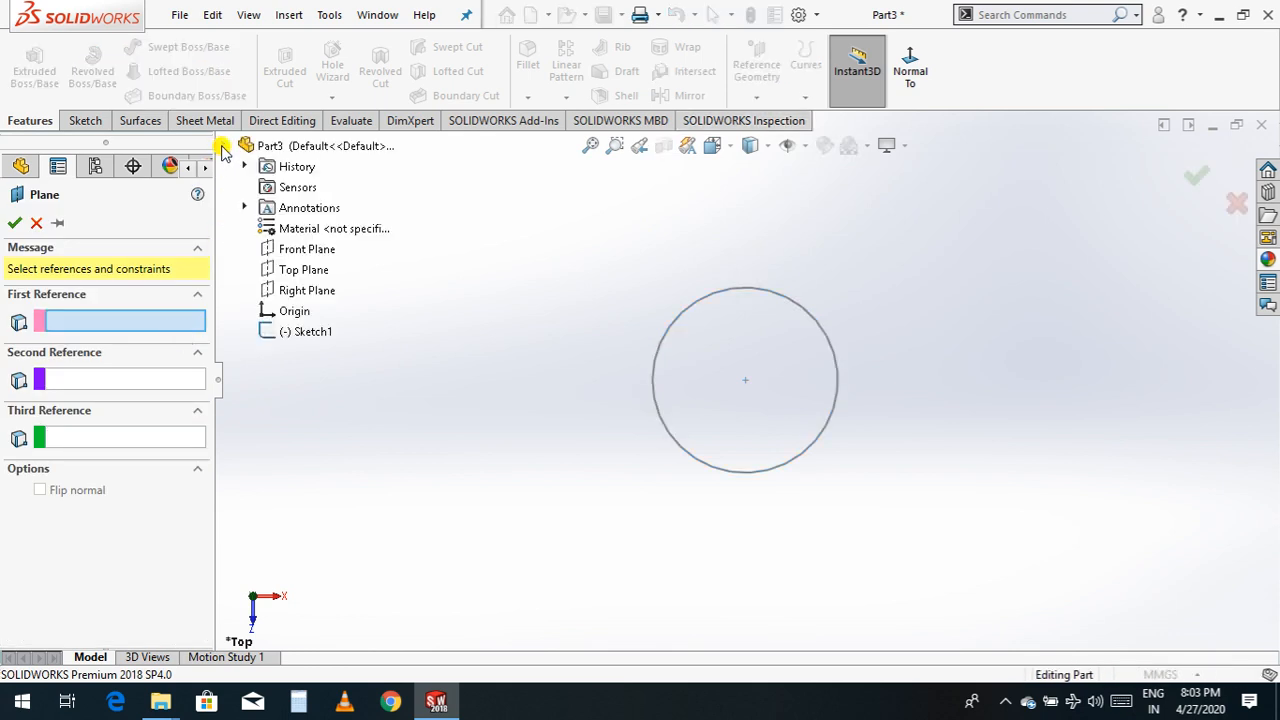
pyautogui.click(303, 270)
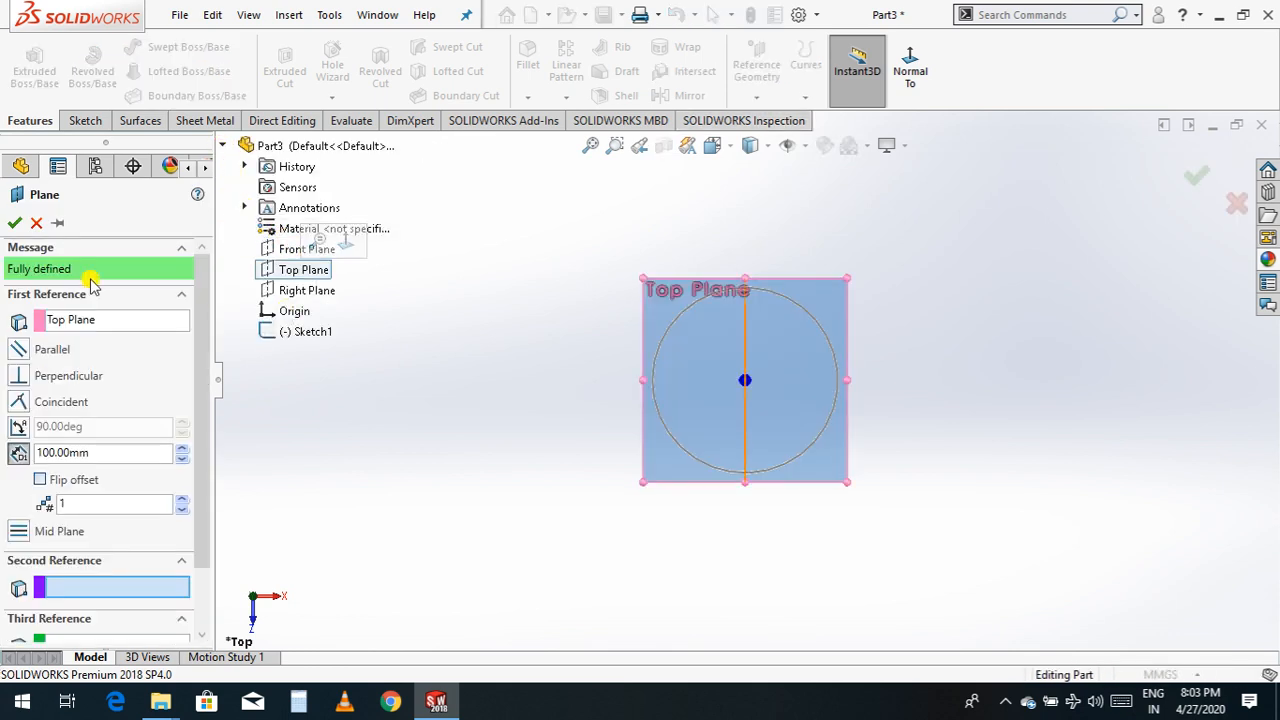
pyautogui.rightClick(383, 415)
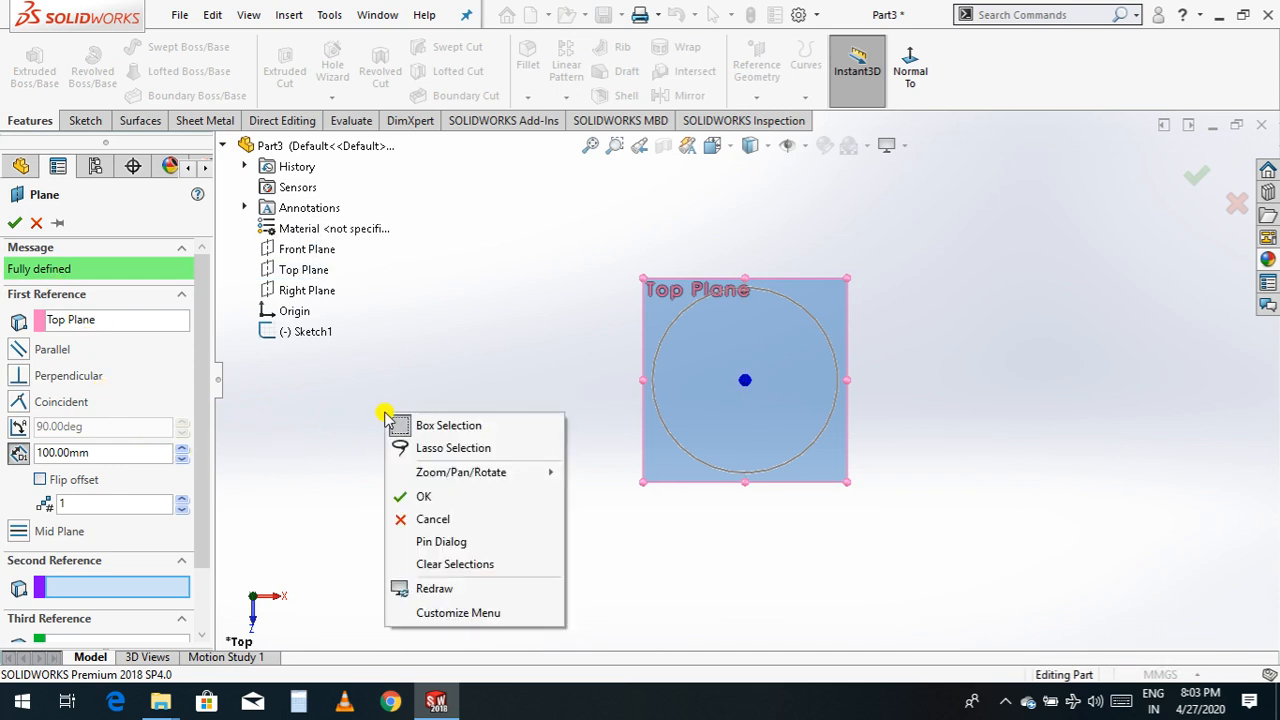
pyautogui.moveTo(458, 474)
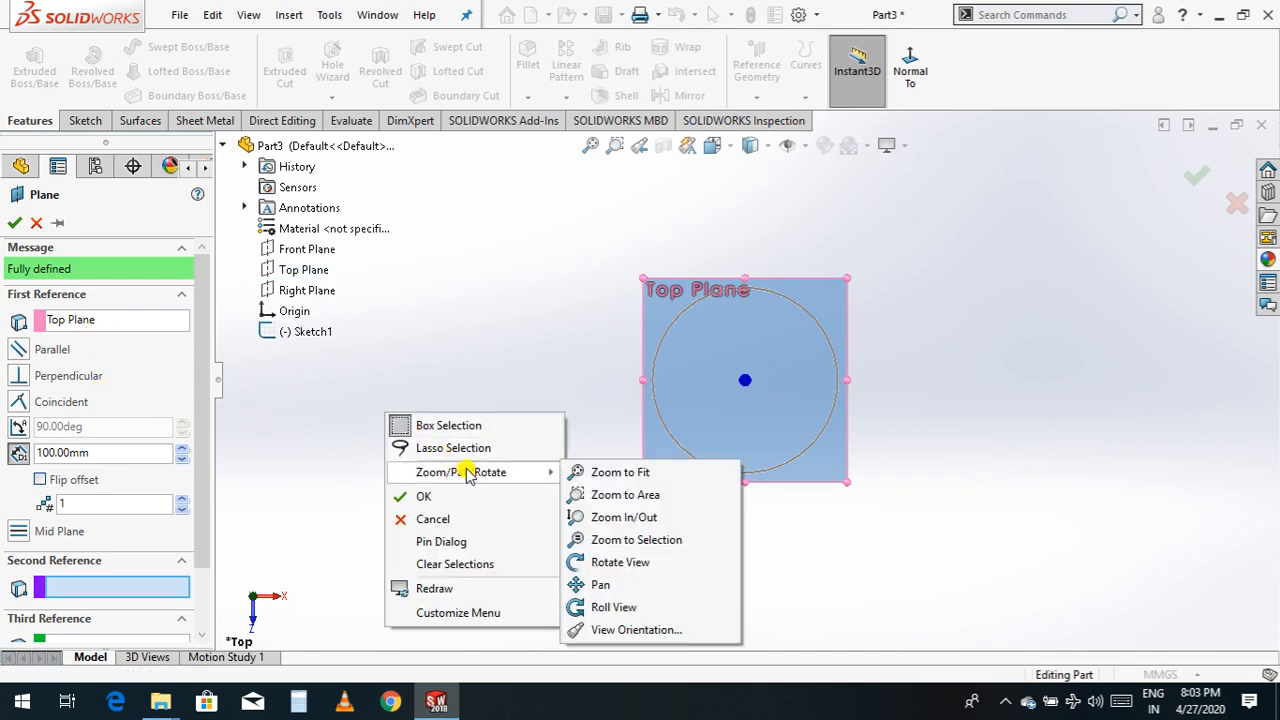
pyautogui.click(620, 562)
pyautogui.moveTo(457, 425); pyautogui.dragTo(250, 357)
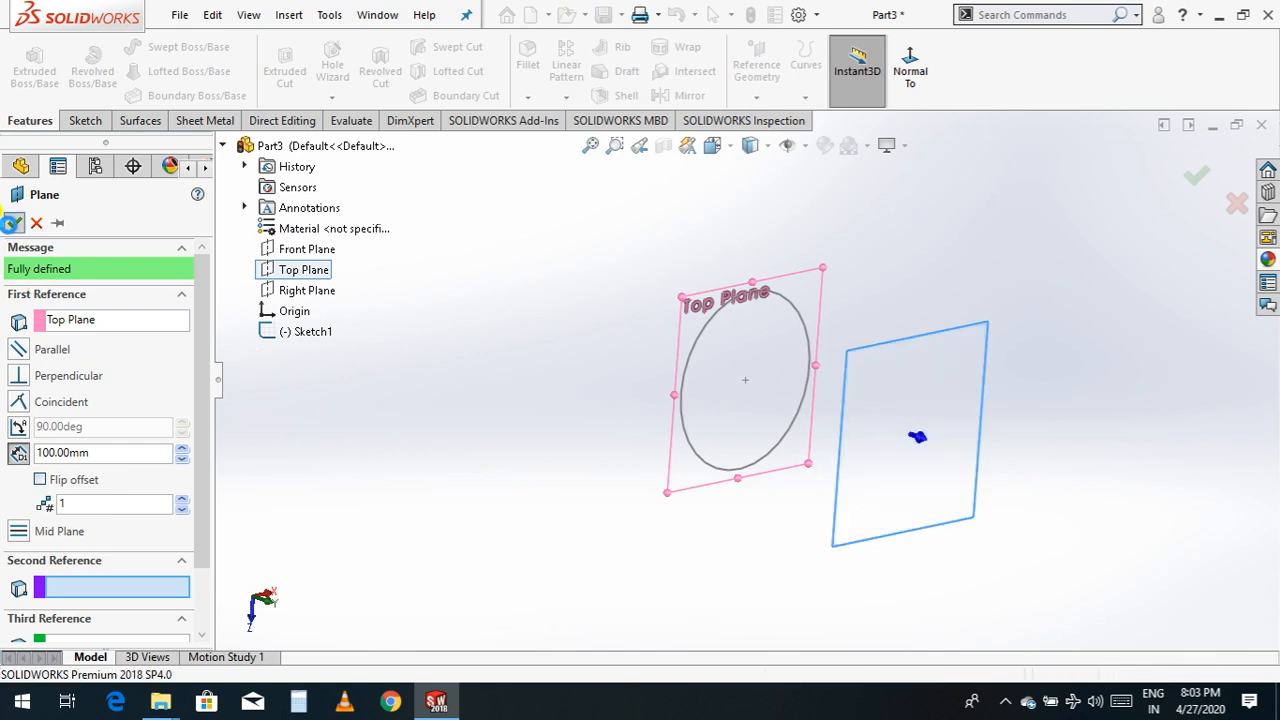
pyautogui.click(10, 222)
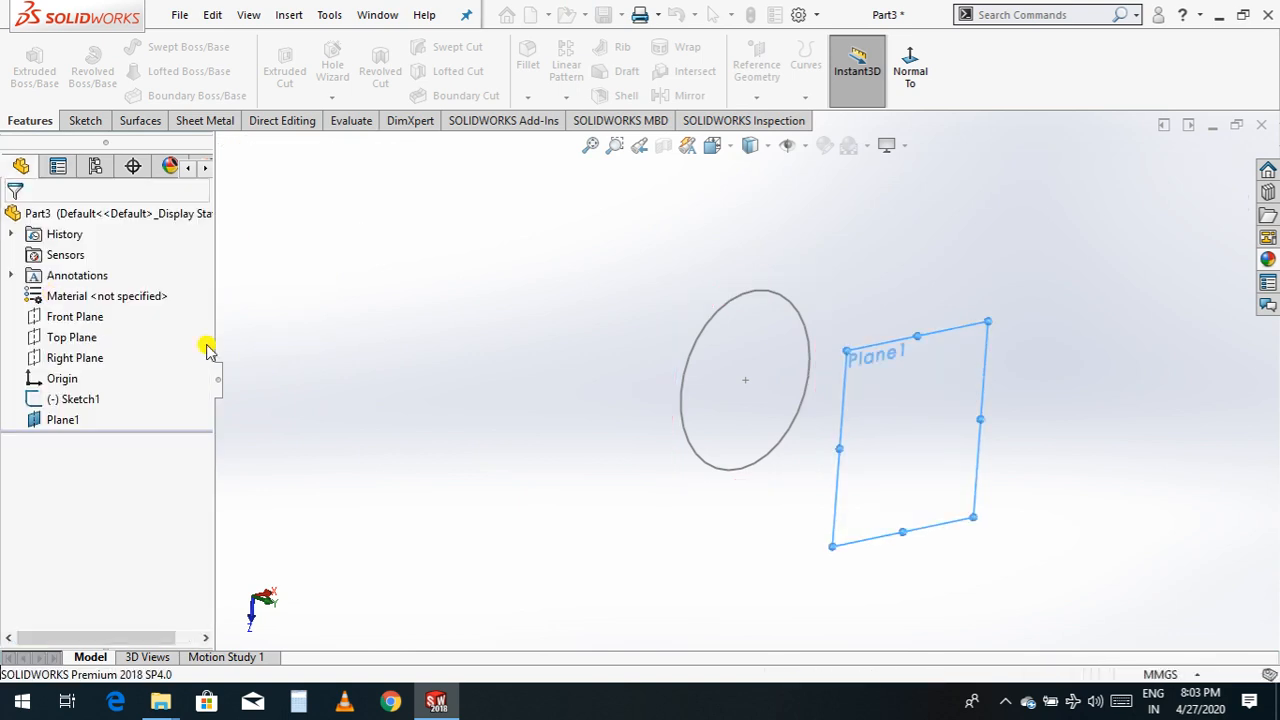
# - Sketch a center rectangle of about 42 by 42 mm at the origin on the offset plane and exit the sketch
pyautogui.click(913, 531)
pyautogui.click(1005, 479)
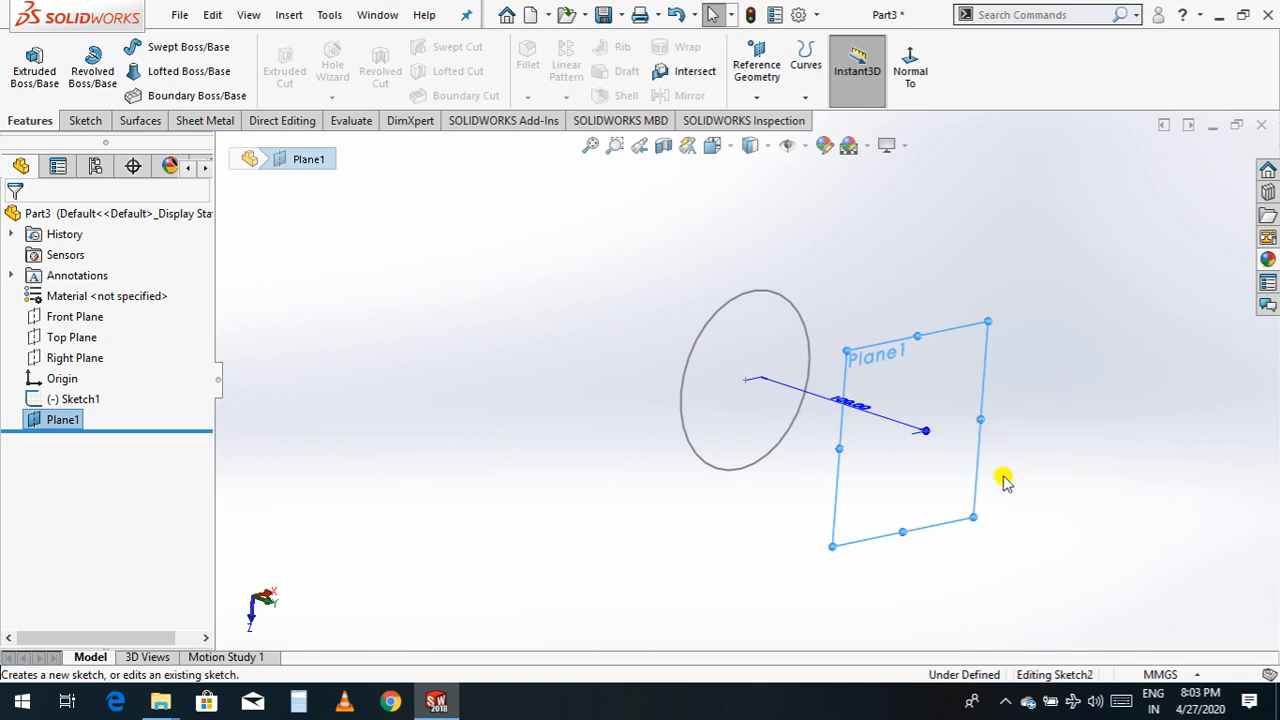
pyautogui.click(932, 80)
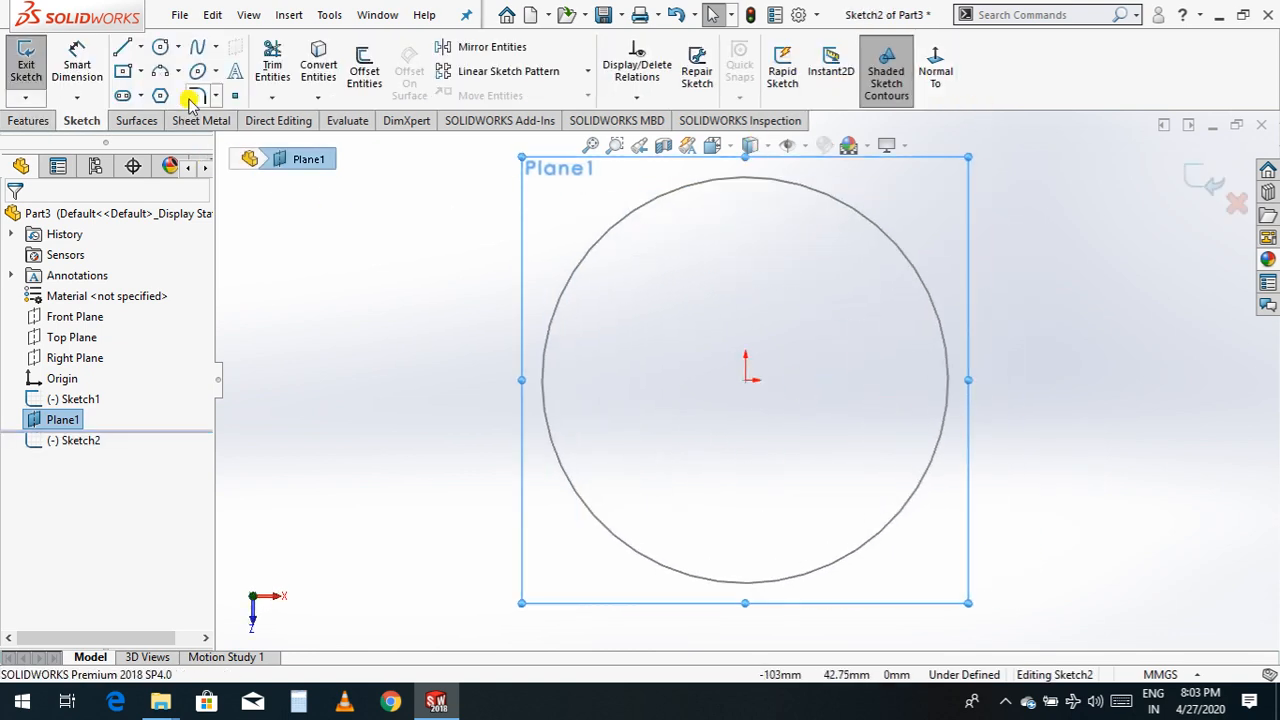
pyautogui.click(121, 72)
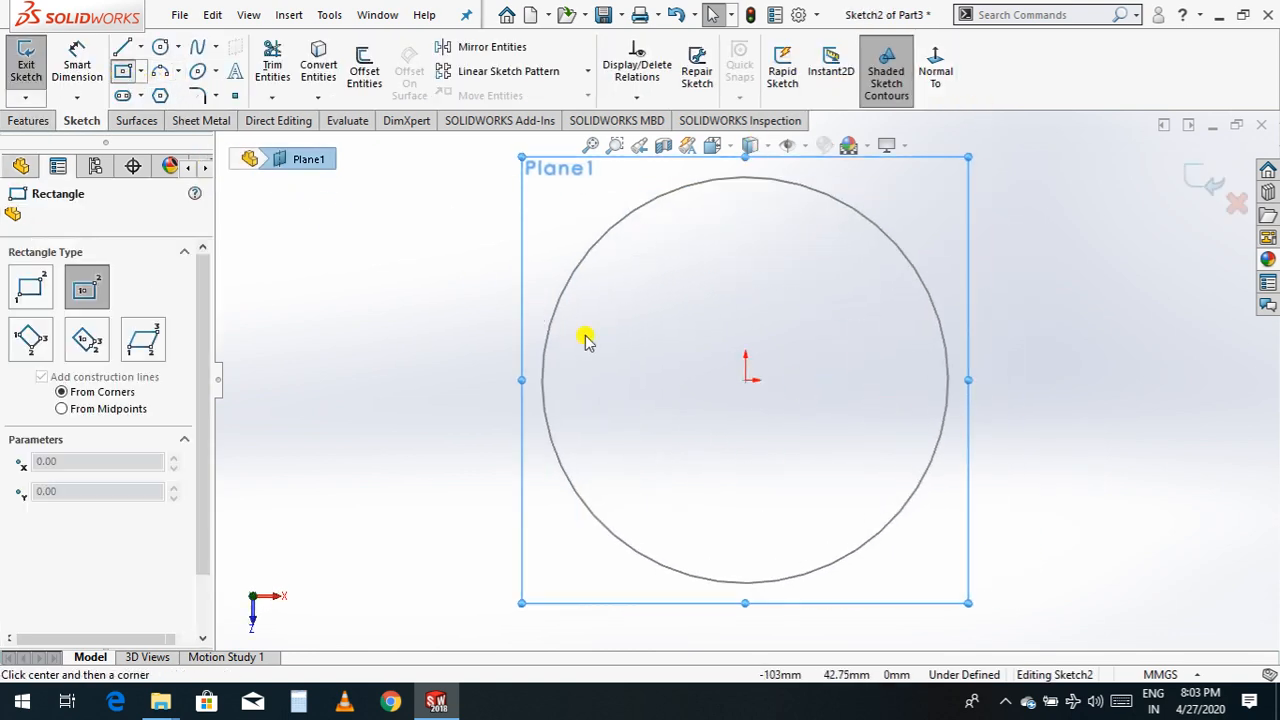
pyautogui.click(746, 379)
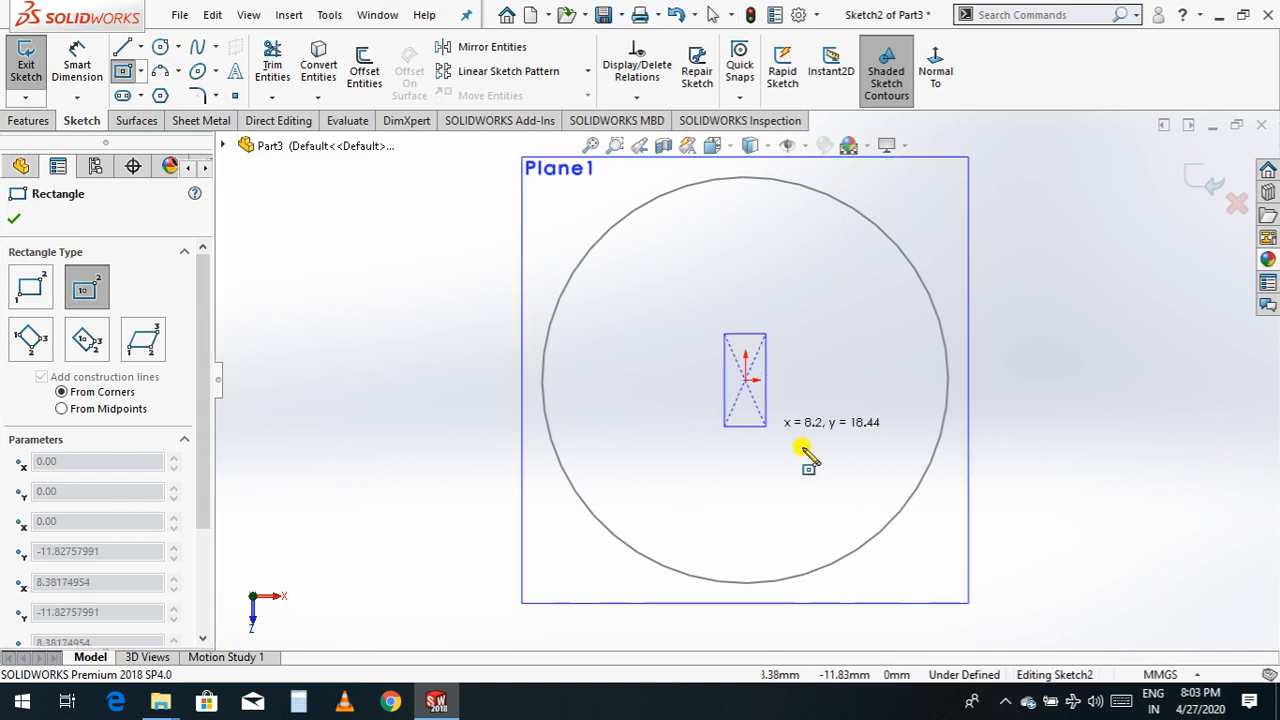
pyautogui.click(850, 485)
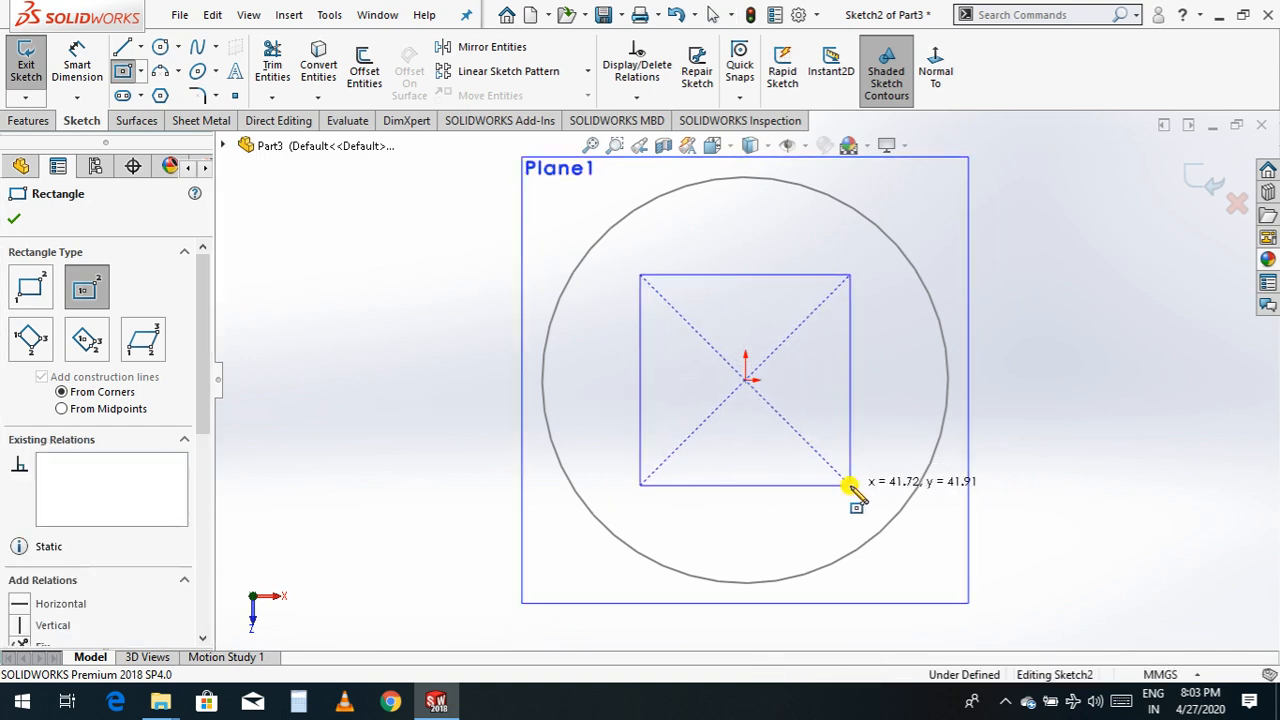
pyautogui.click(12, 220)
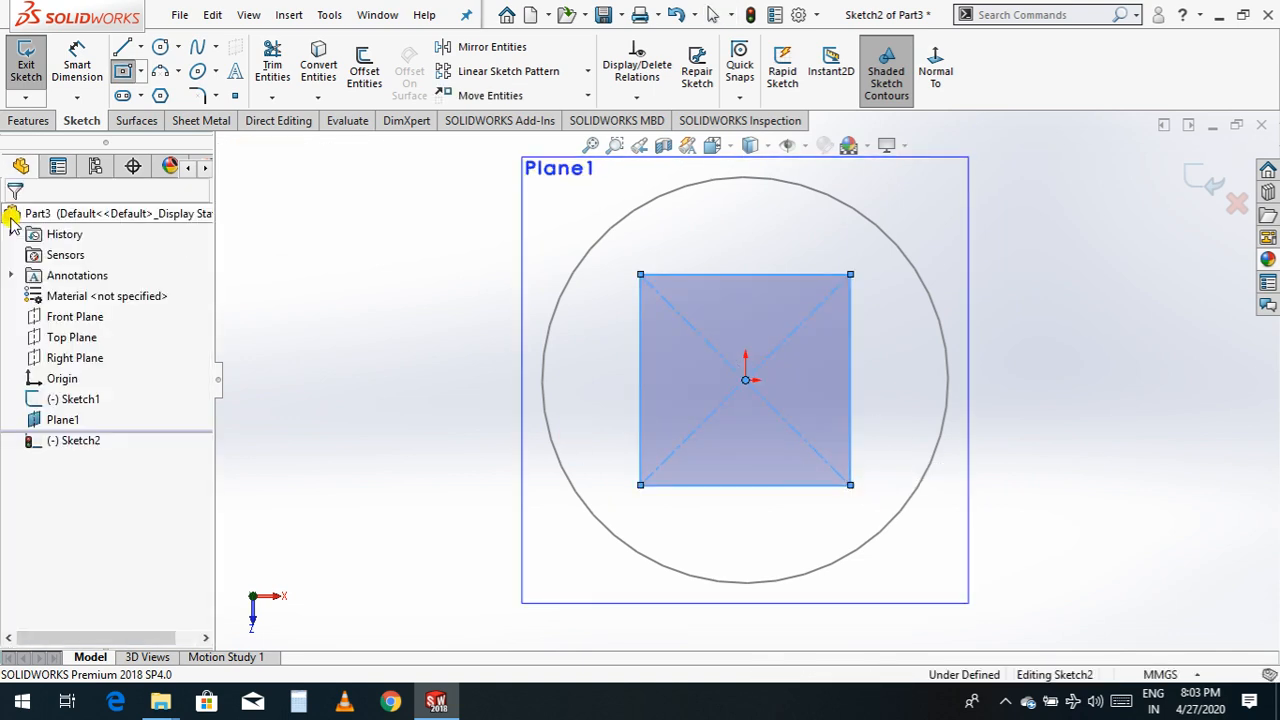
pyautogui.click(1210, 182)
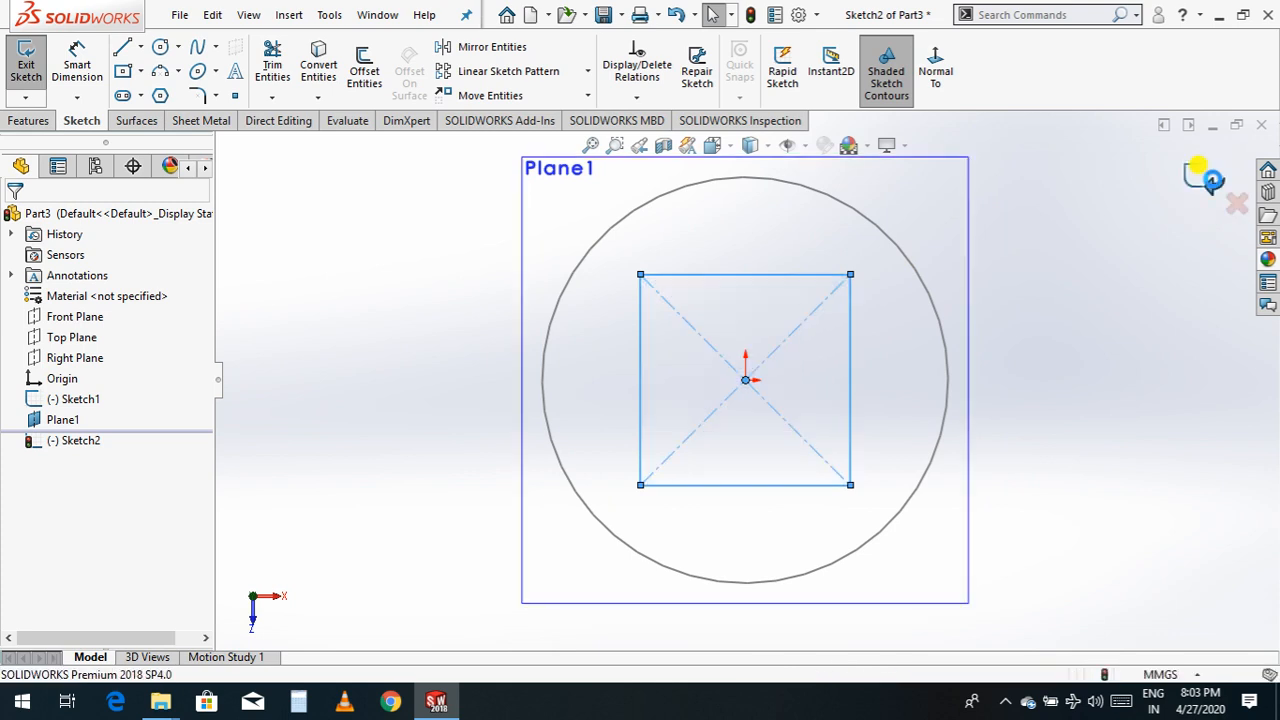
# - Hide the offset reference plane that carries the square sketch
pyautogui.rightClick(1045, 385)
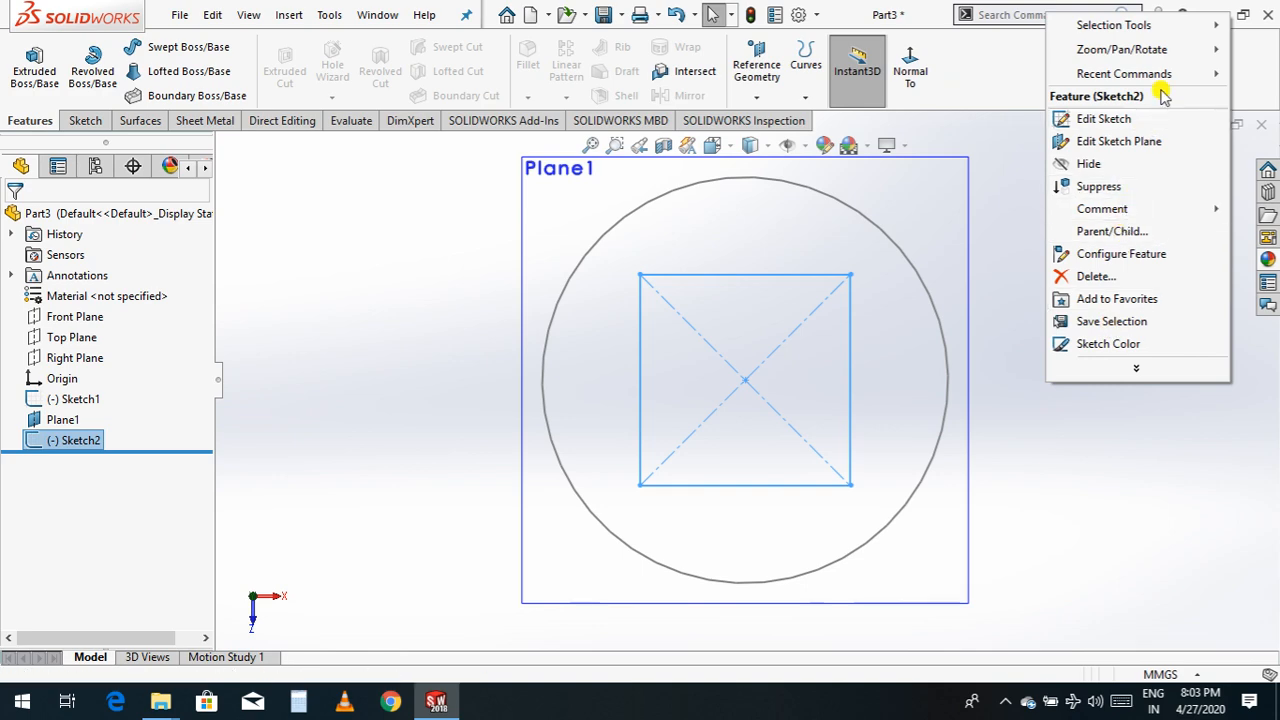
pyautogui.moveTo(1150, 74)
pyautogui.click(900, 97)
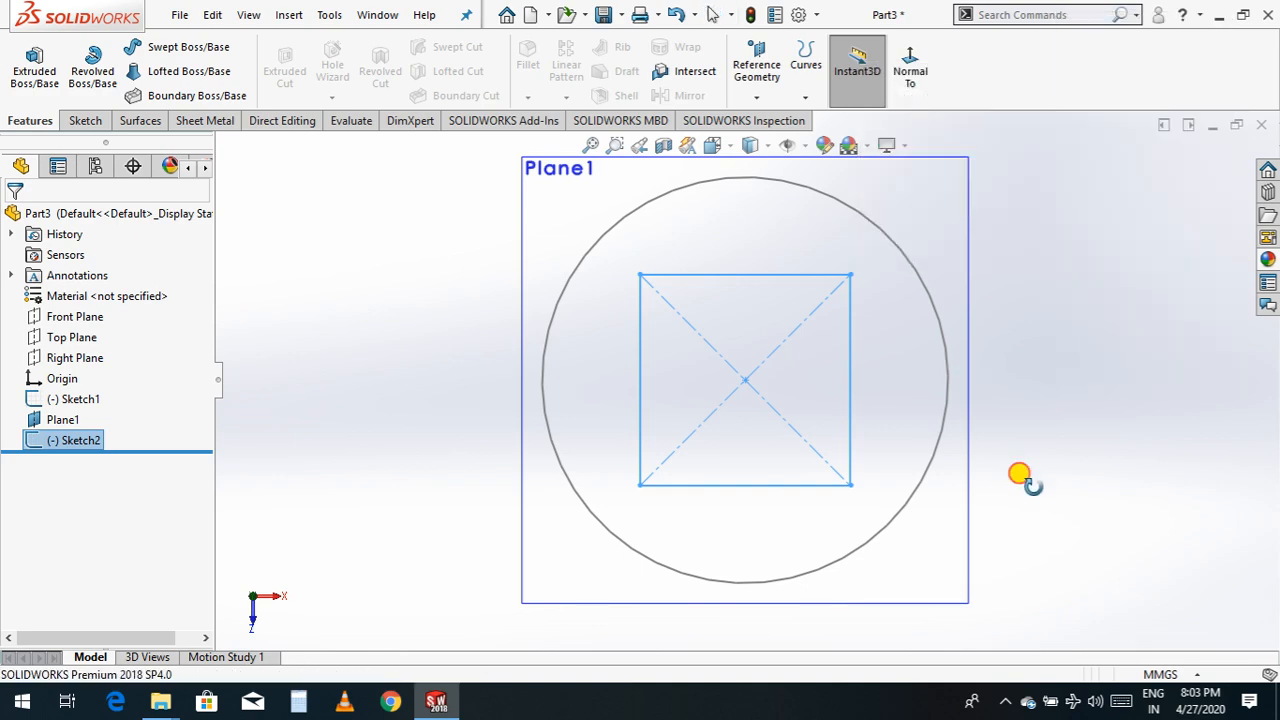
pyautogui.moveTo(1020, 476); pyautogui.dragTo(937, 400)
pyautogui.press('Escape')
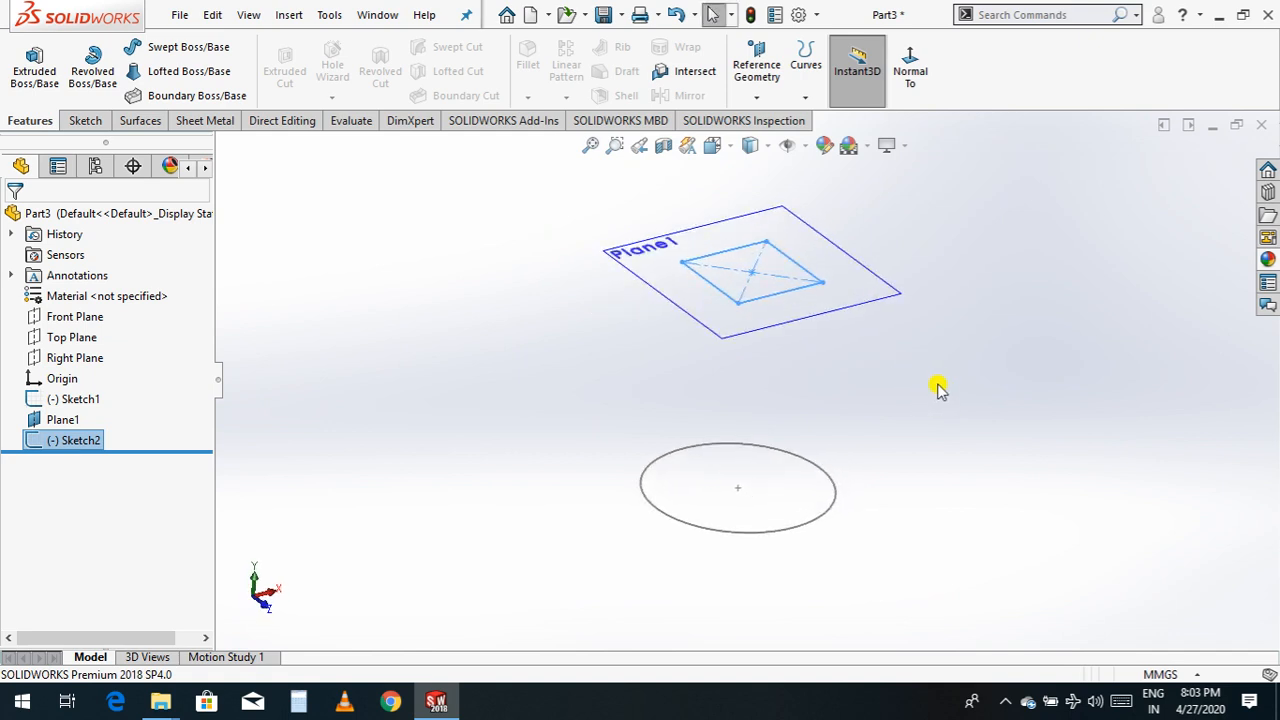
pyautogui.click(847, 311)
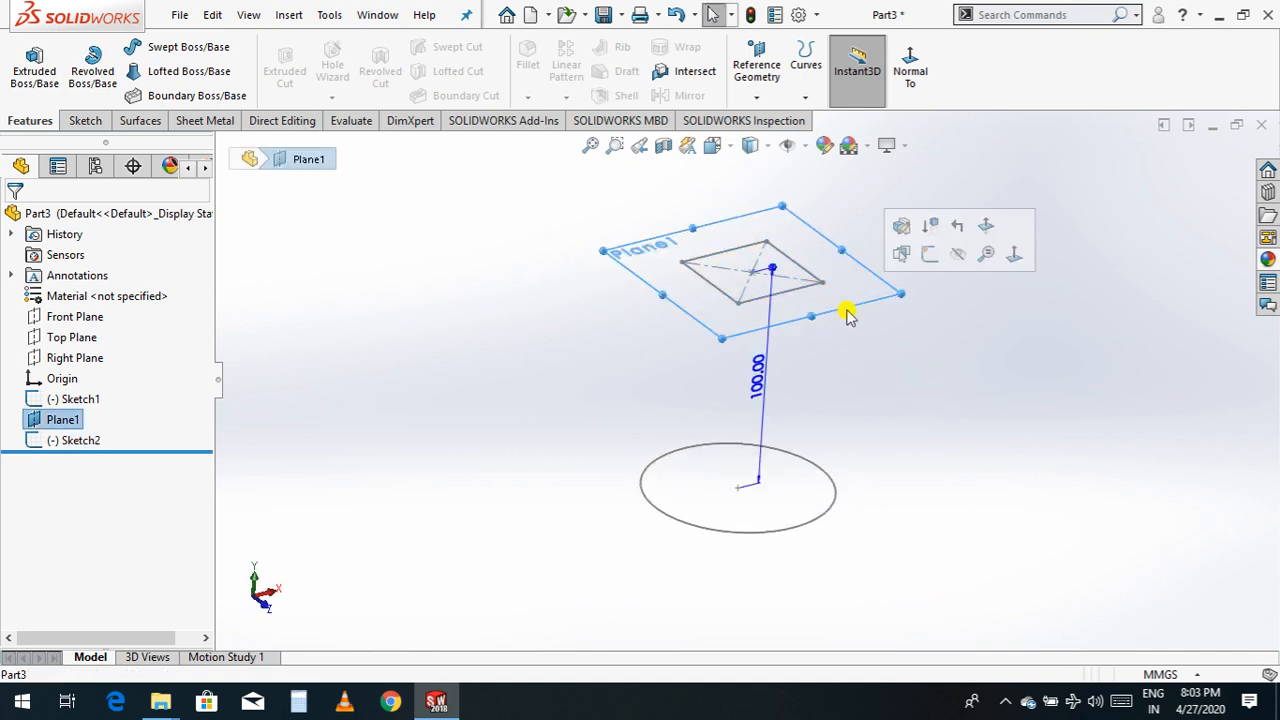
pyautogui.click(962, 253)
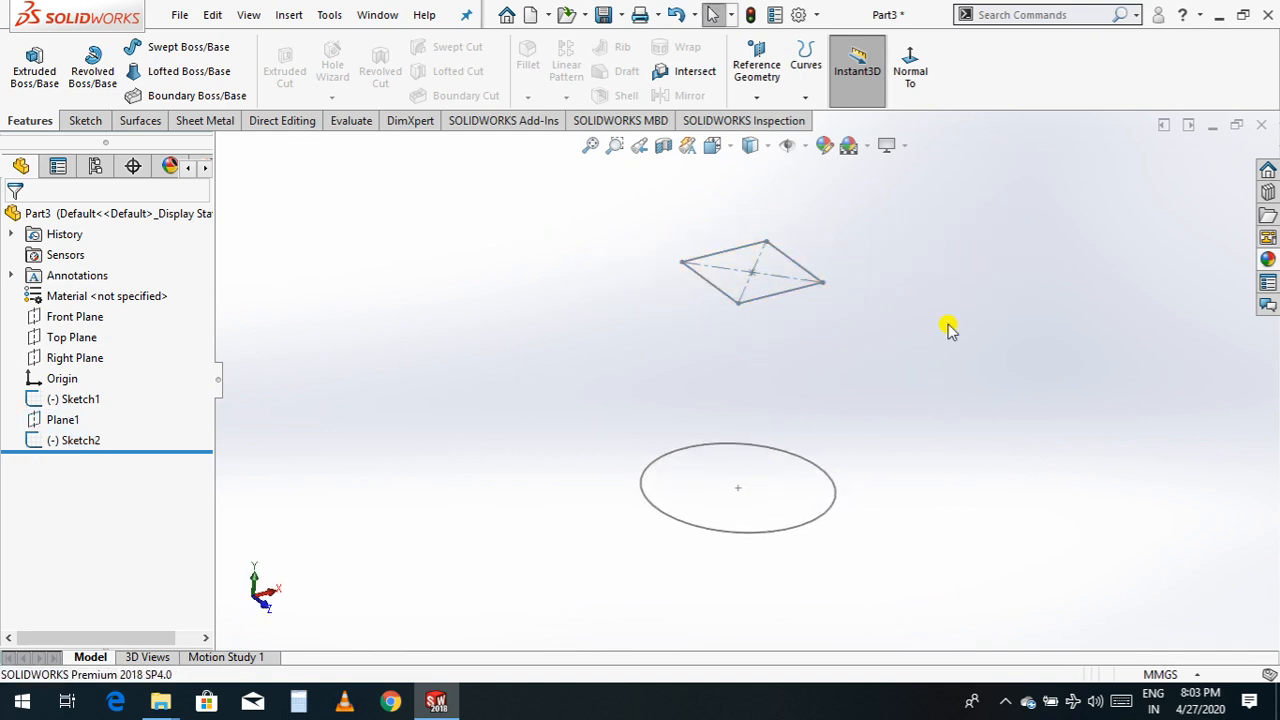
# - Sketch a three-segment chain of lines on the Front Plane, bulging outward from the circle's edge up to the square's edge on the same side
pyautogui.click(55, 364)
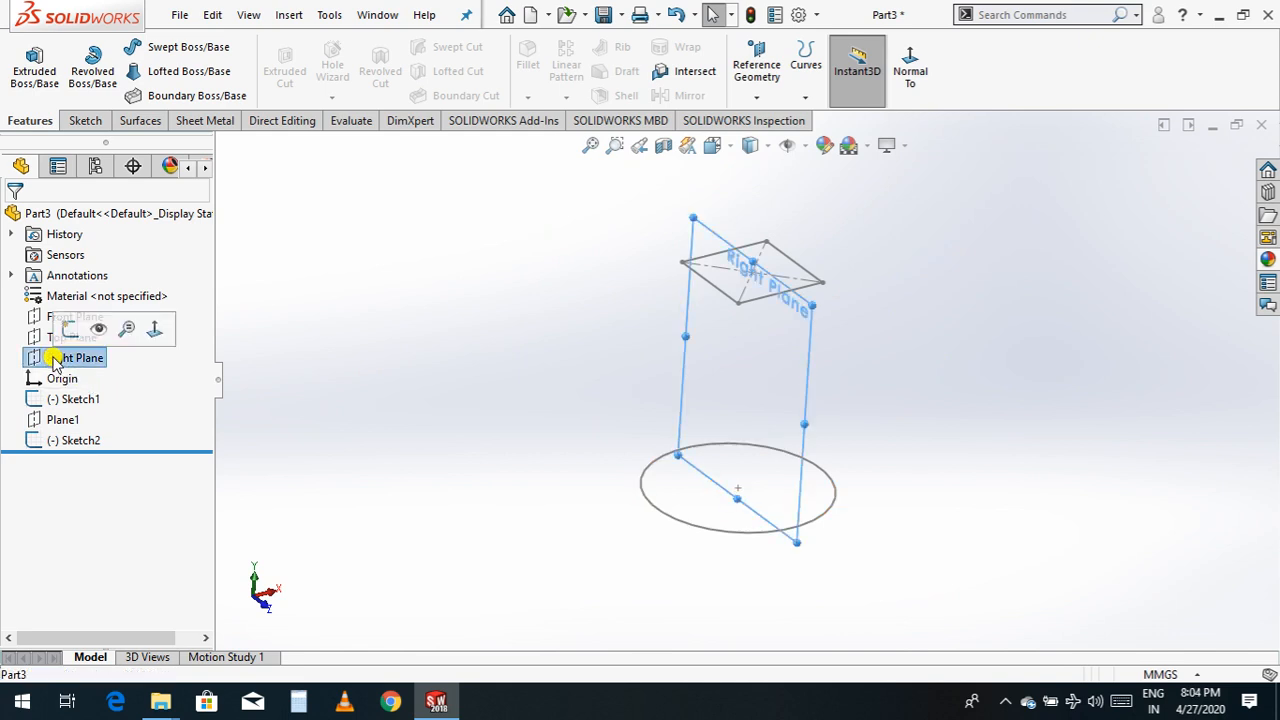
pyautogui.click(37, 319)
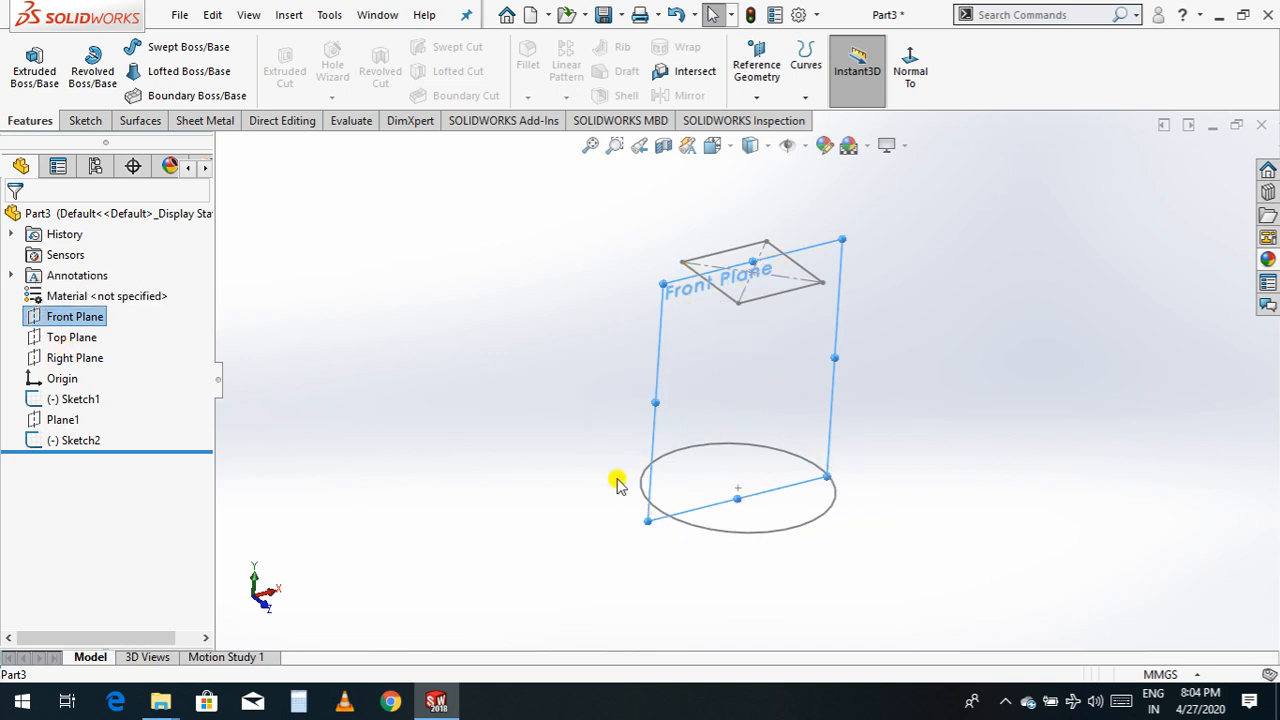
pyautogui.click(77, 318)
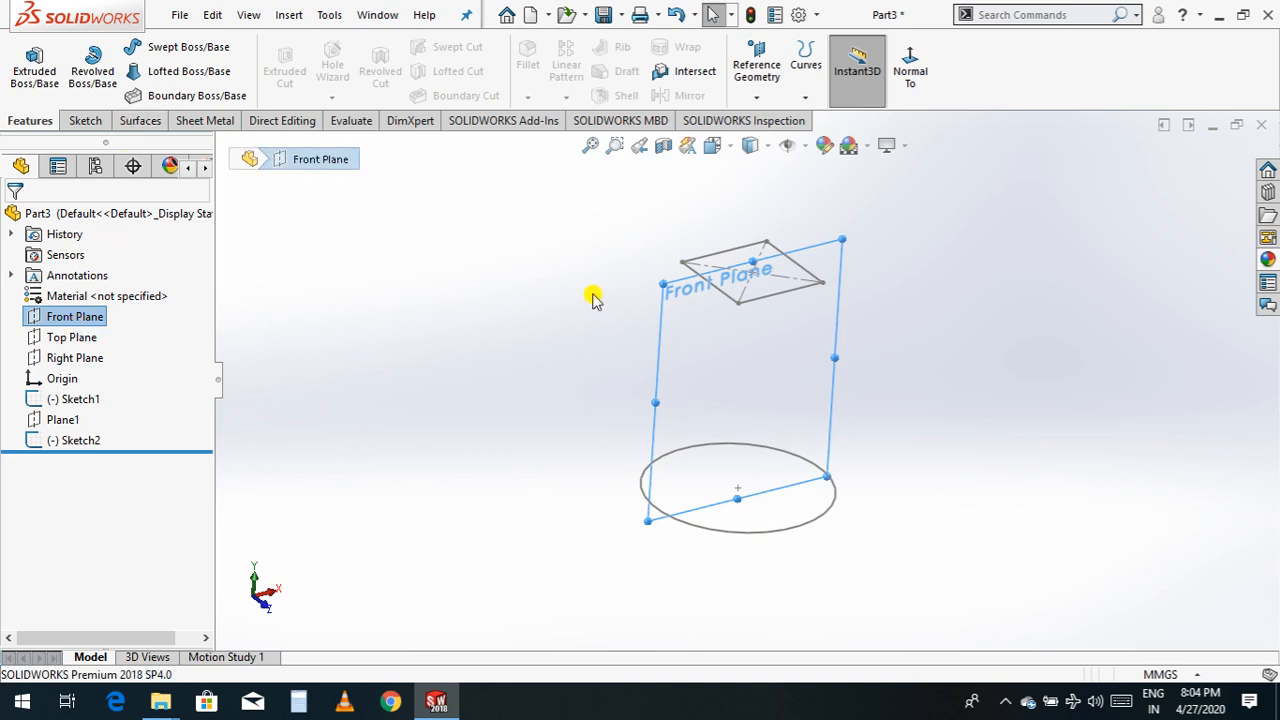
pyautogui.click(909, 64)
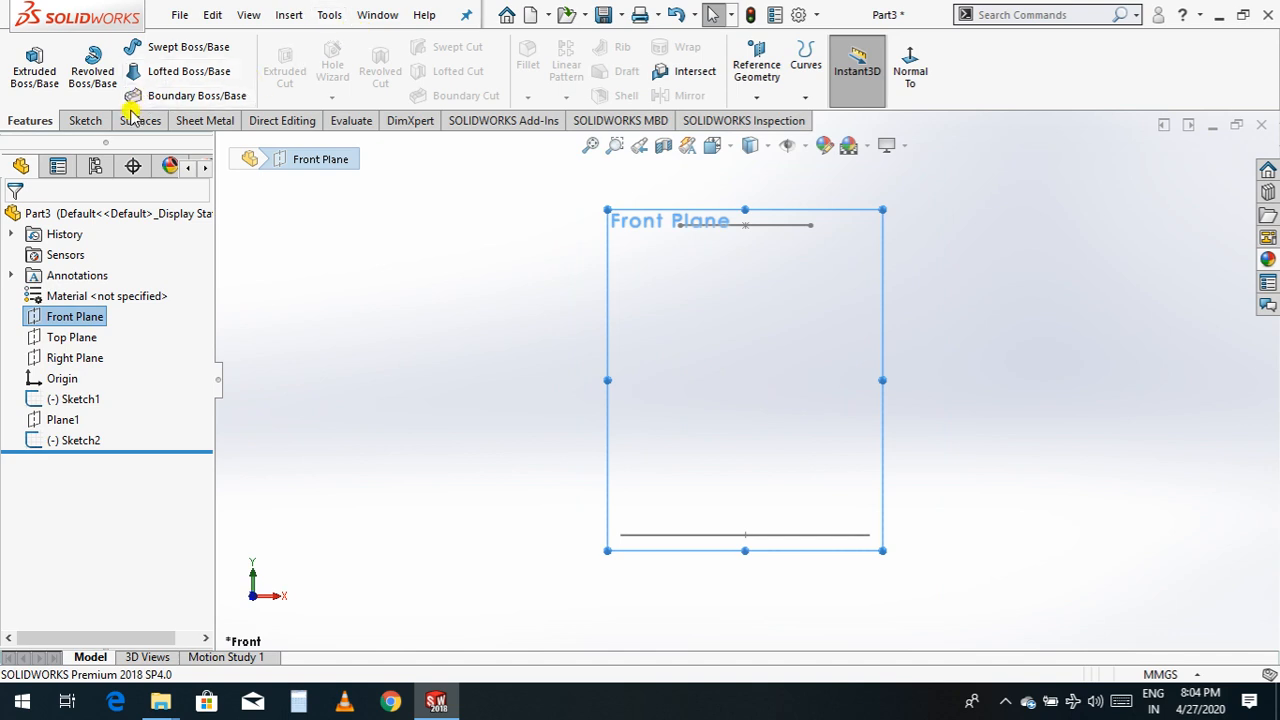
pyautogui.click(93, 121)
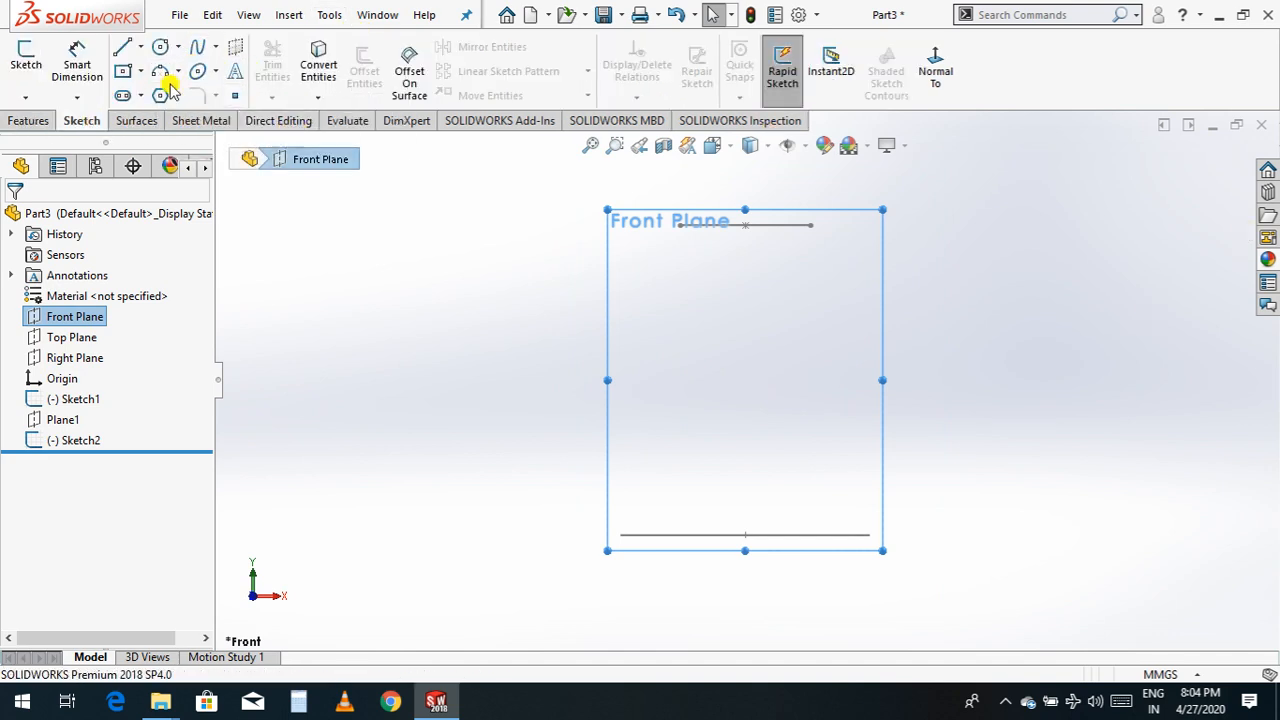
pyautogui.click(120, 52)
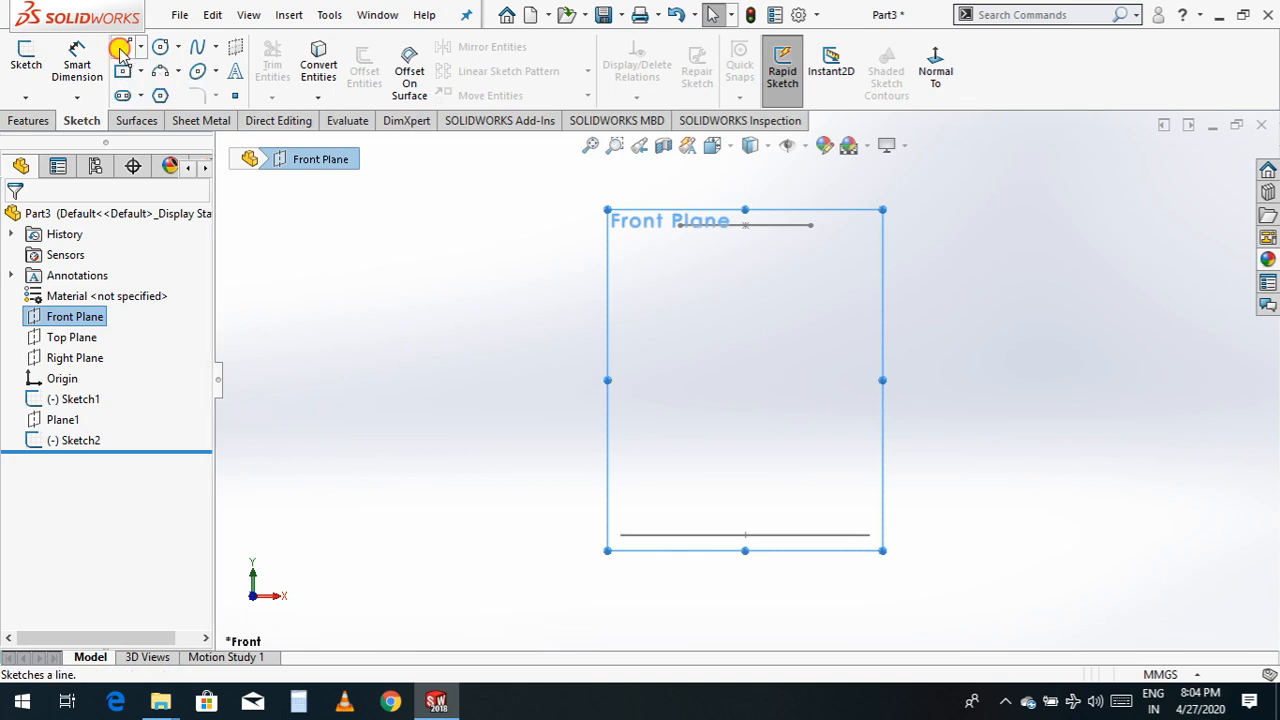
pyautogui.click(620, 535)
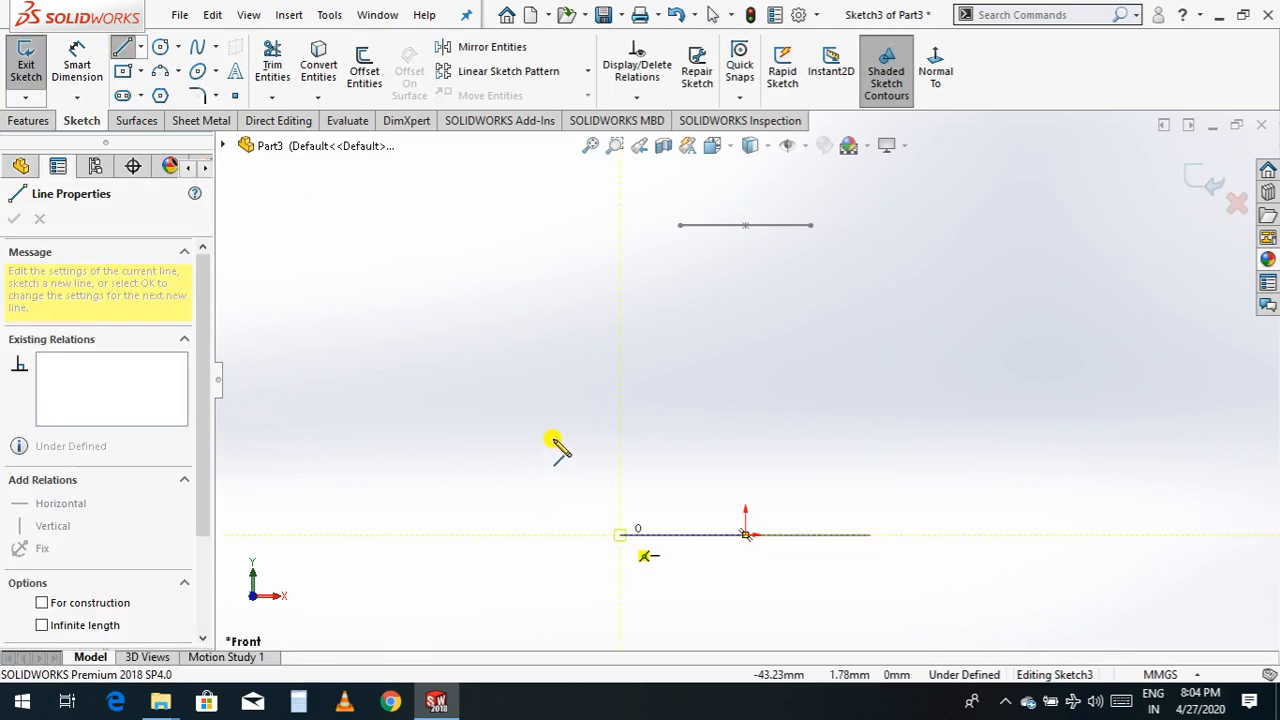
pyautogui.click(556, 401)
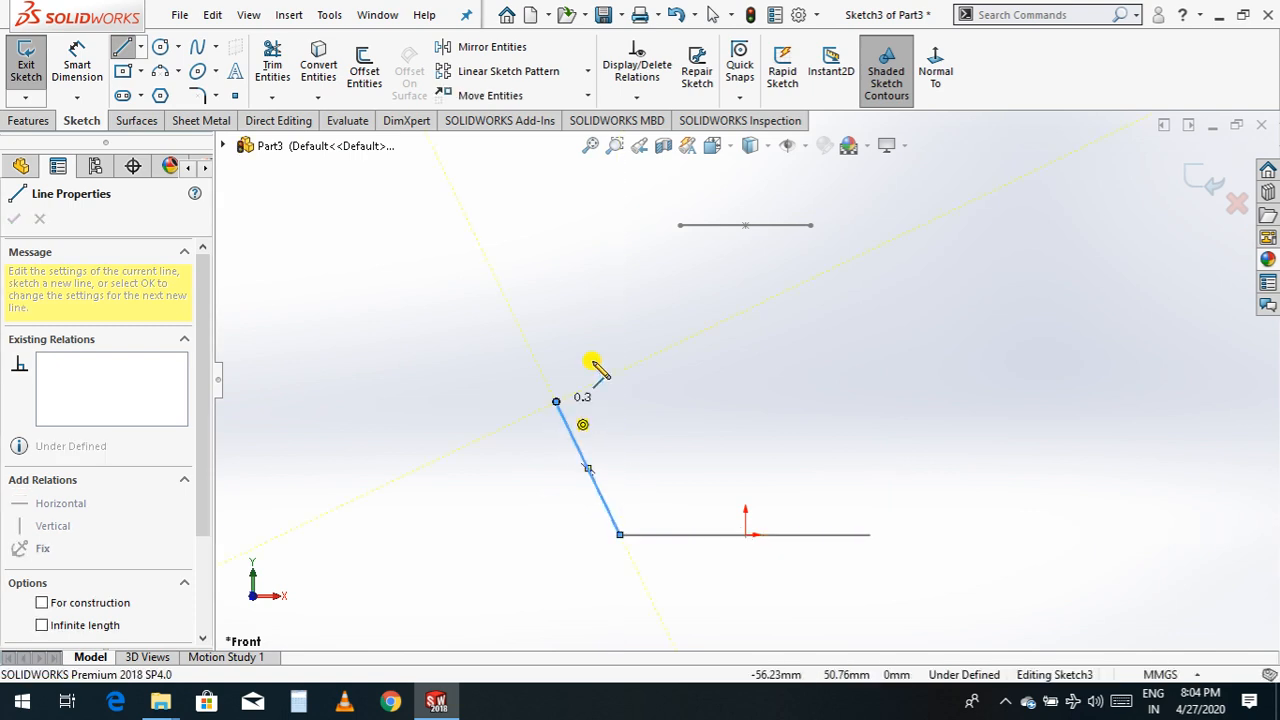
pyautogui.click(457, 290)
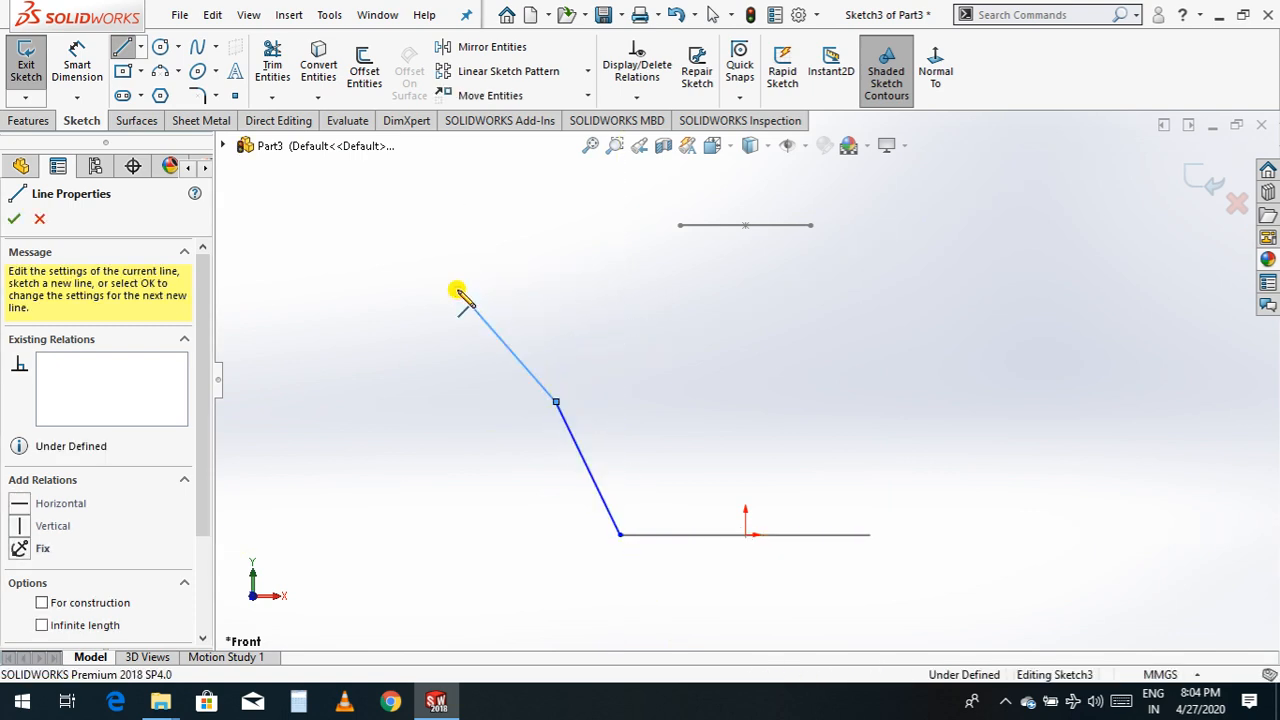
pyautogui.click(680, 226)
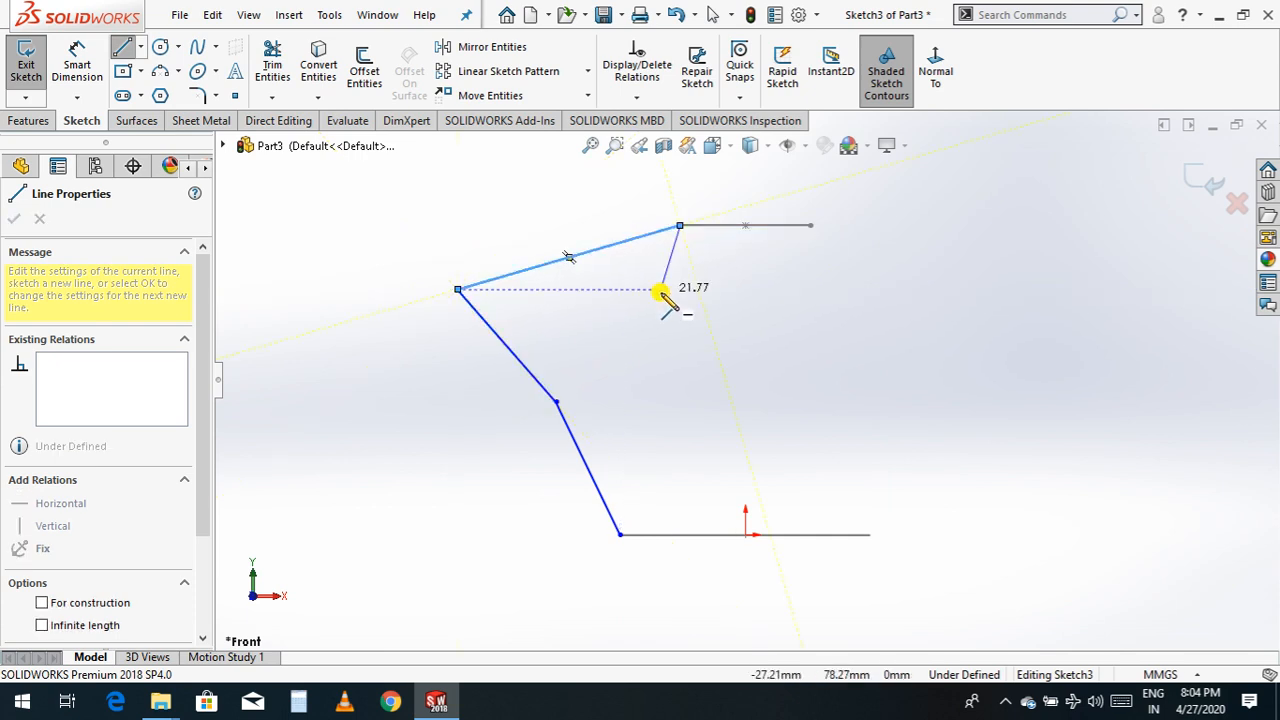
pyautogui.press('Escape')
# - Move the line chain's upper bend to about X -81.87, Y 76.69 mm and its lower bend to about X -78.87, Y 37.45 mm, and exit the sketch
pyautogui.rightClick(740, 370)
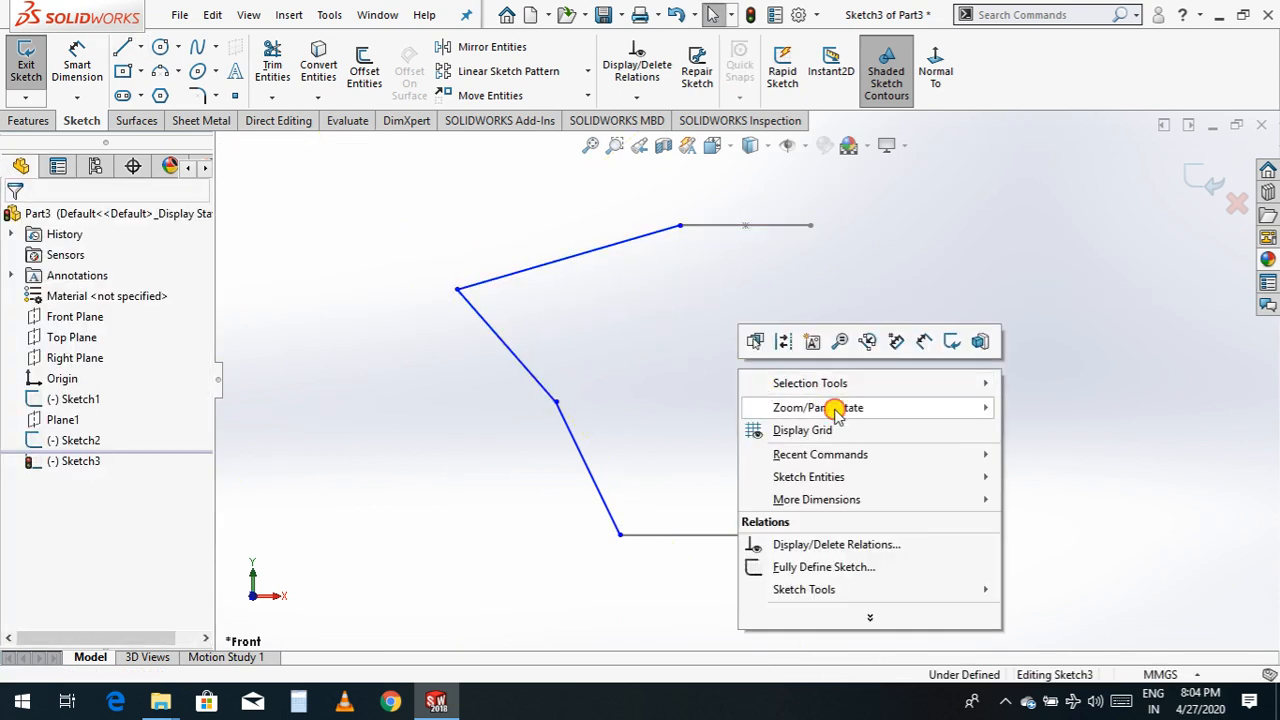
pyautogui.moveTo(829, 407)
pyautogui.click(1078, 478)
pyautogui.moveTo(674, 451); pyautogui.dragTo(693, 492)
pyautogui.press('Escape')
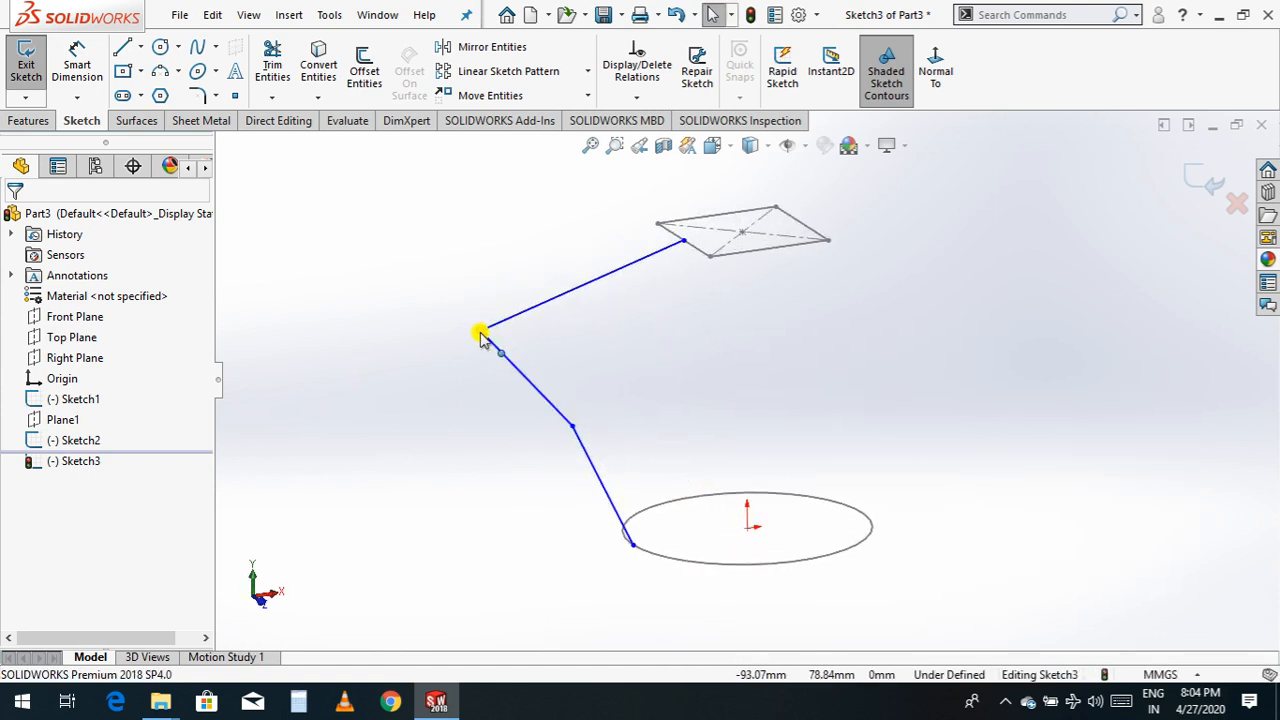
pyautogui.moveTo(481, 330); pyautogui.dragTo(512, 334)
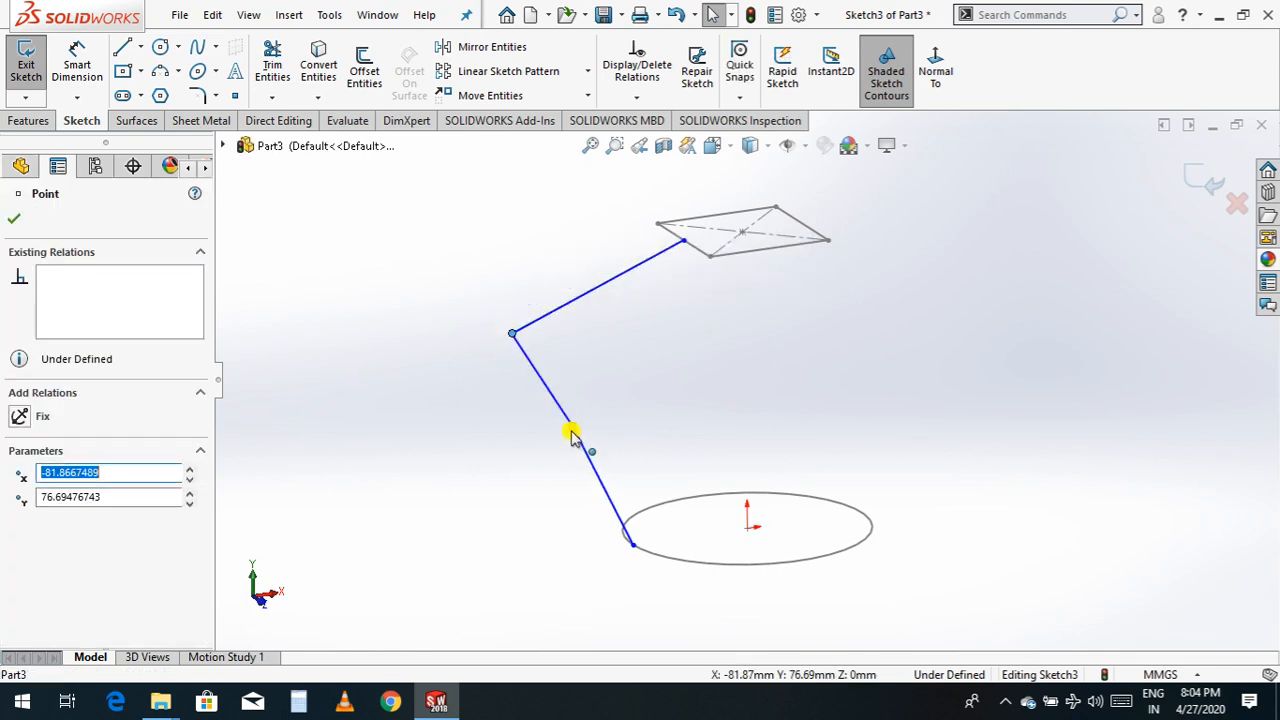
pyautogui.moveTo(586, 451); pyautogui.dragTo(523, 449)
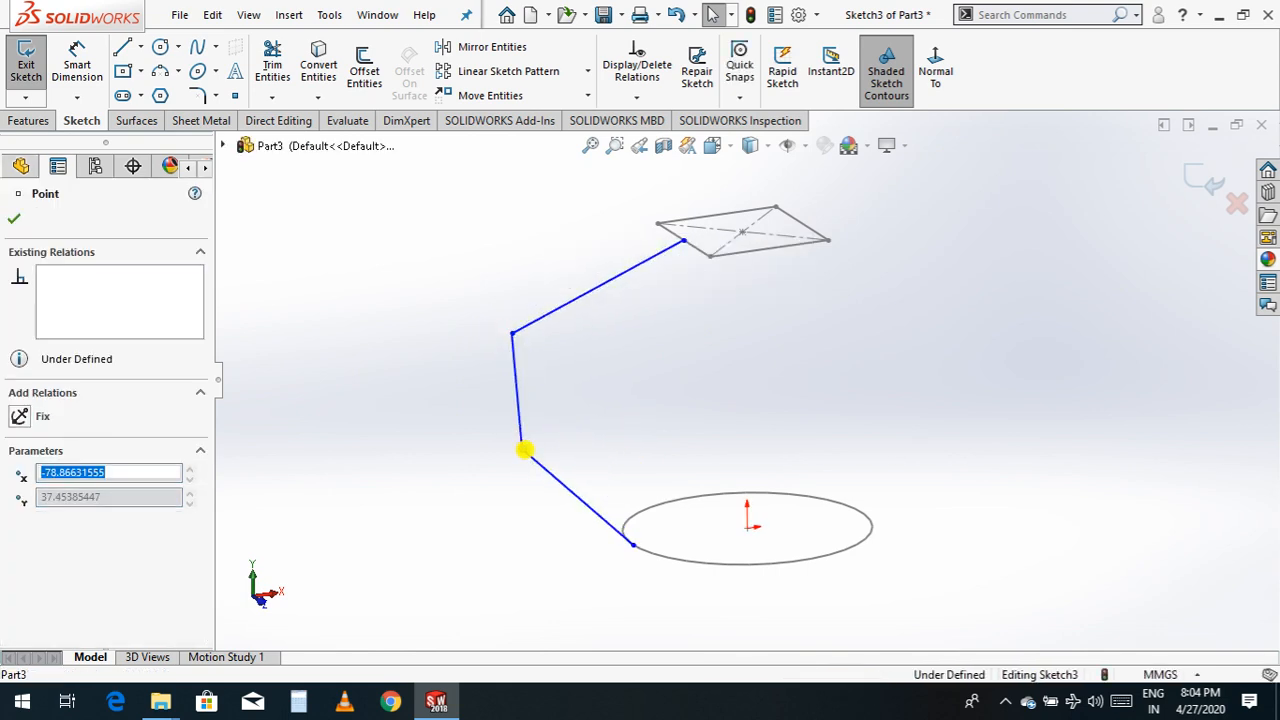
pyautogui.click(546, 563)
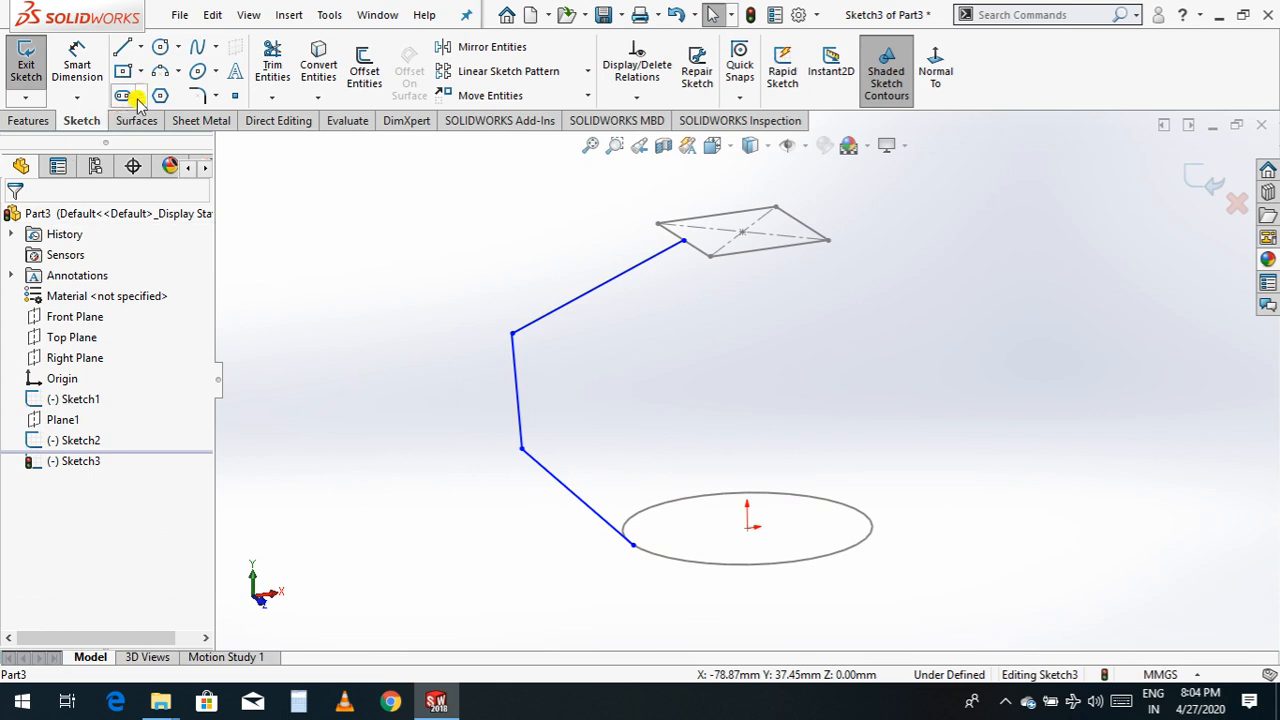
pyautogui.click(1197, 176)
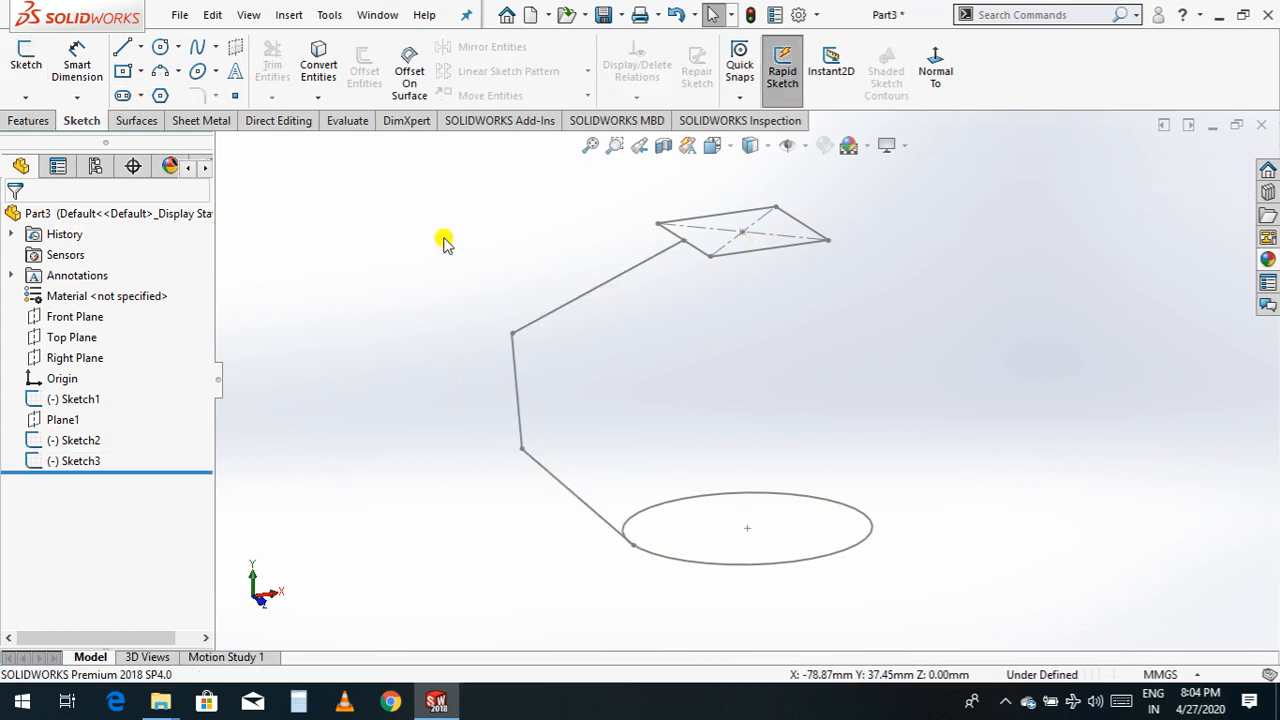
# - Start a Boundary Boss/Base with the circle and square as Direction 1 profiles and move the square's connector point to the middle of its front edge
pyautogui.click(24, 122)
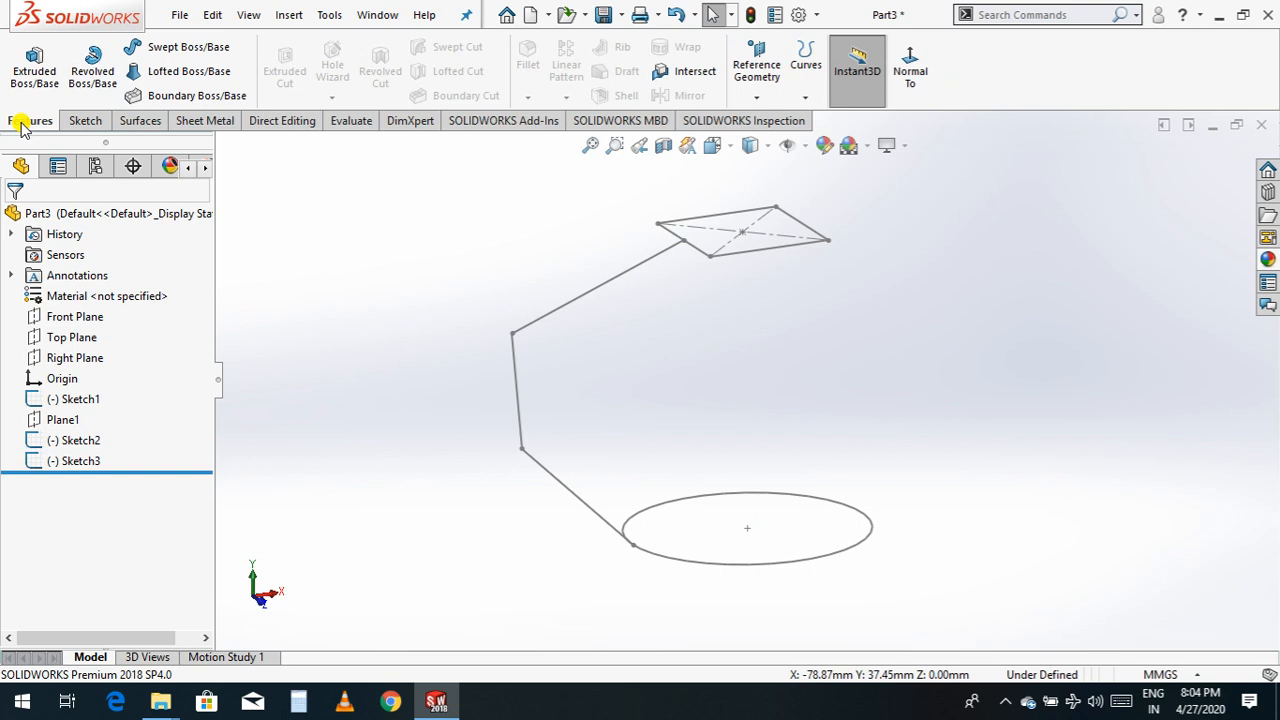
pyautogui.click(203, 97)
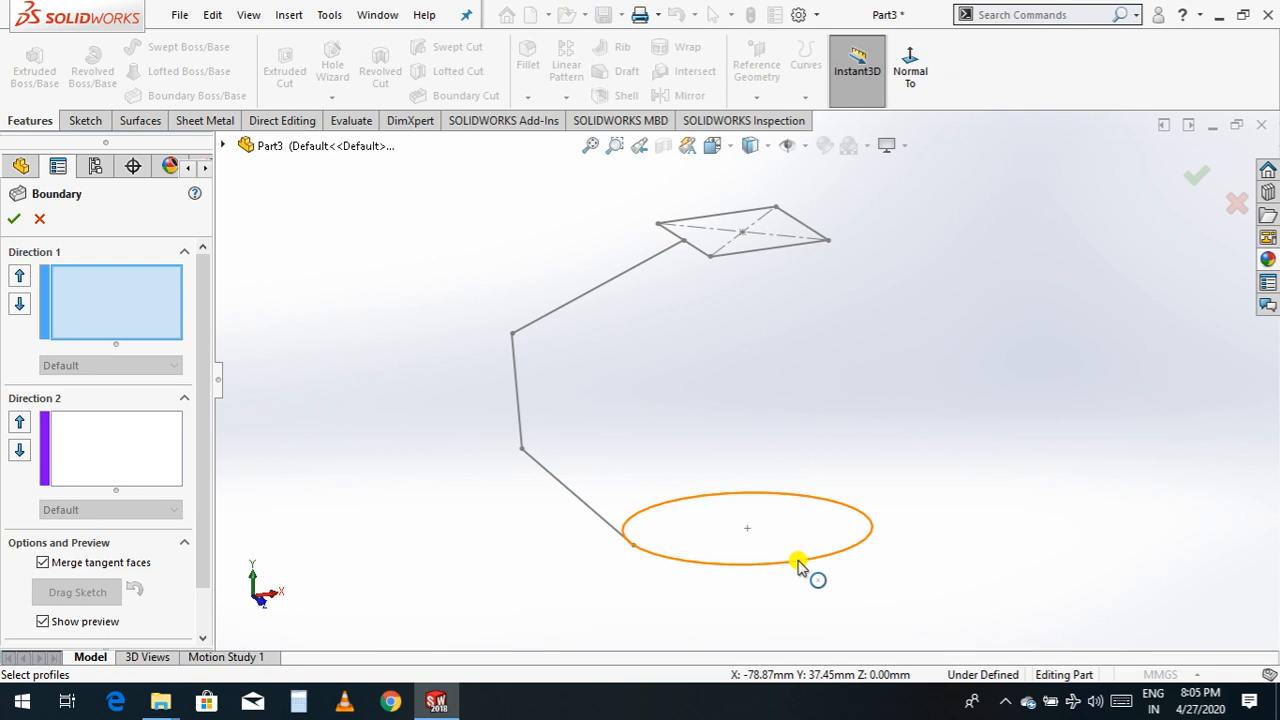
pyautogui.click(797, 563)
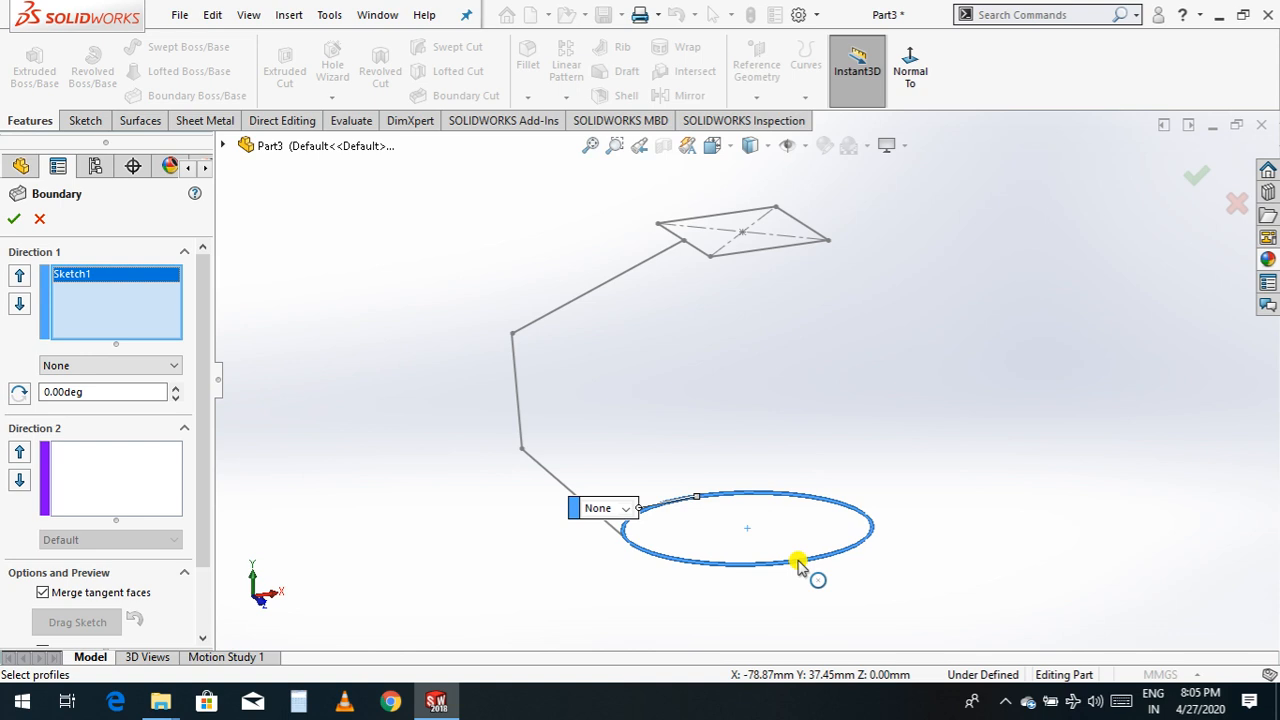
pyautogui.click(775, 256)
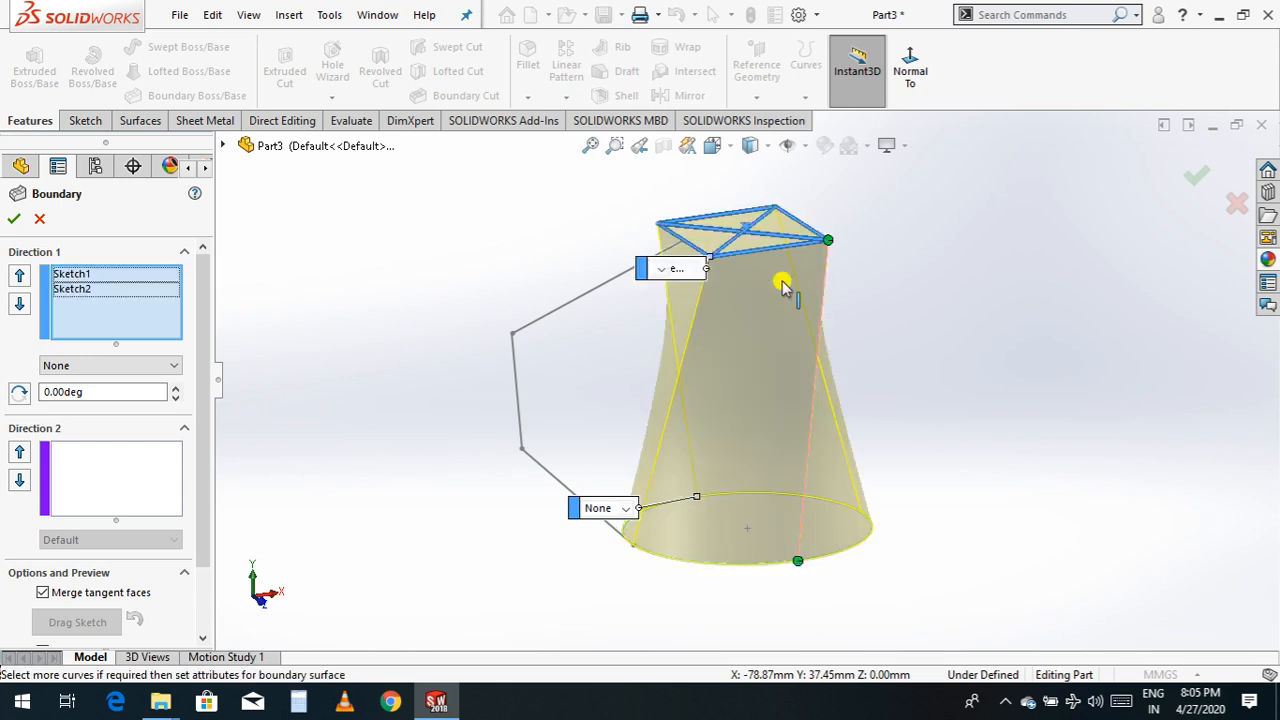
pyautogui.moveTo(830, 242); pyautogui.dragTo(767, 249)
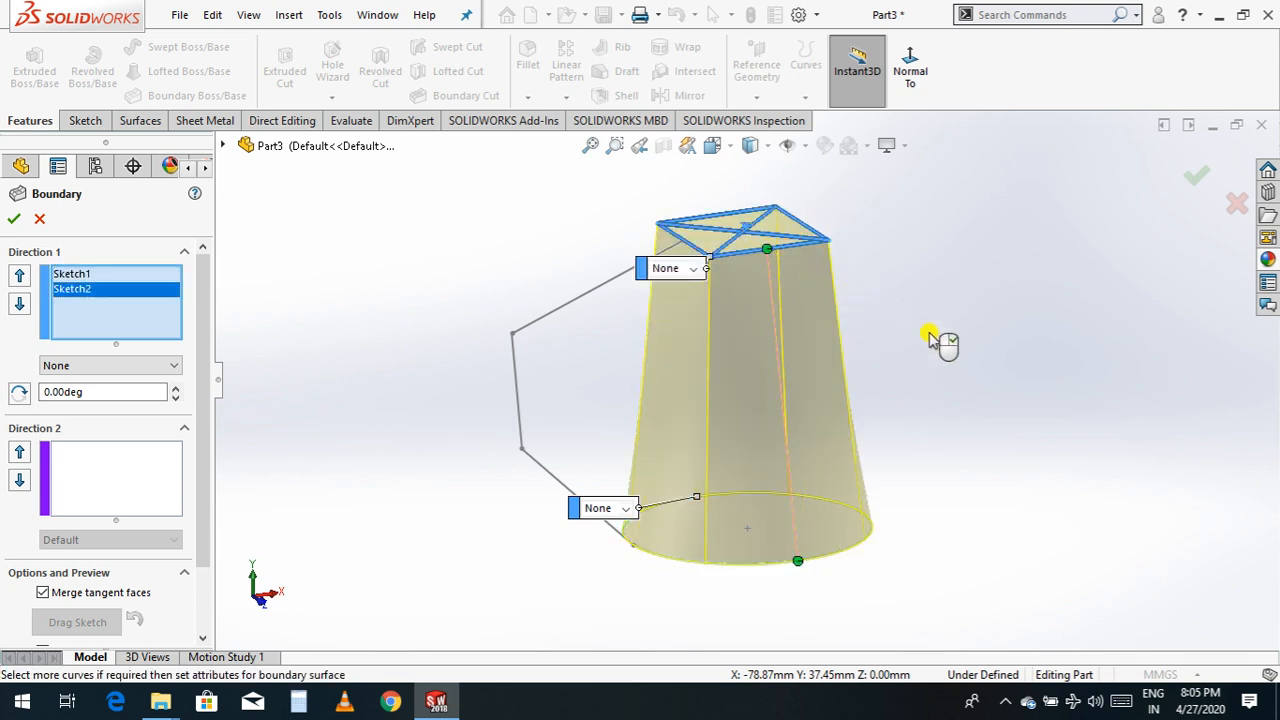
# - Set the tangency of both the circle and square profiles to Normal To Profile
pyautogui.click(625, 508)
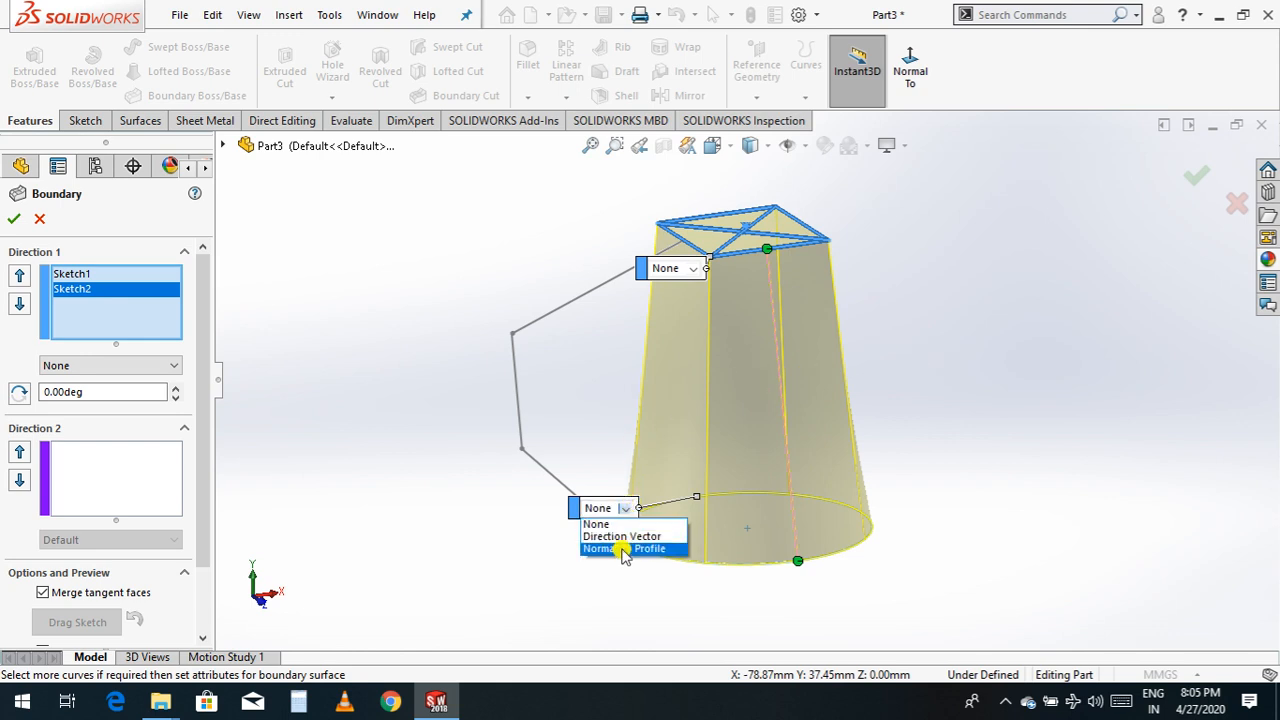
pyautogui.click(622, 546)
pyautogui.click(692, 268)
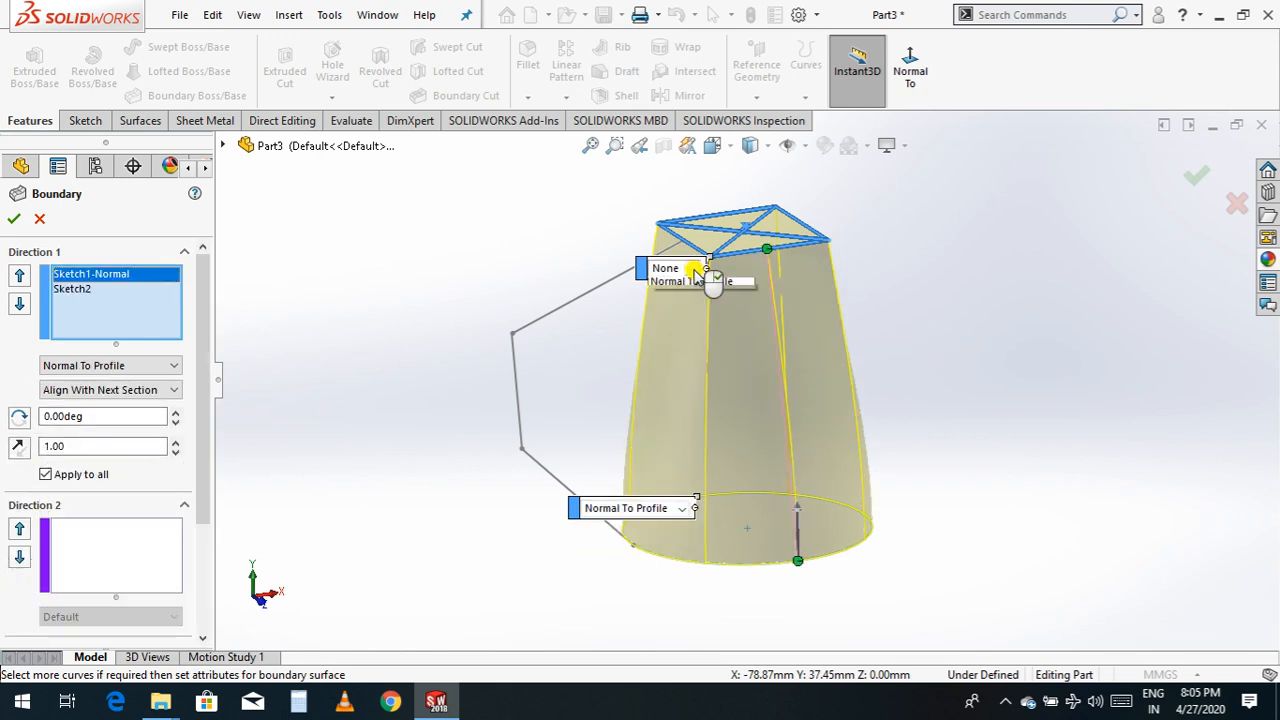
pyautogui.click(688, 308)
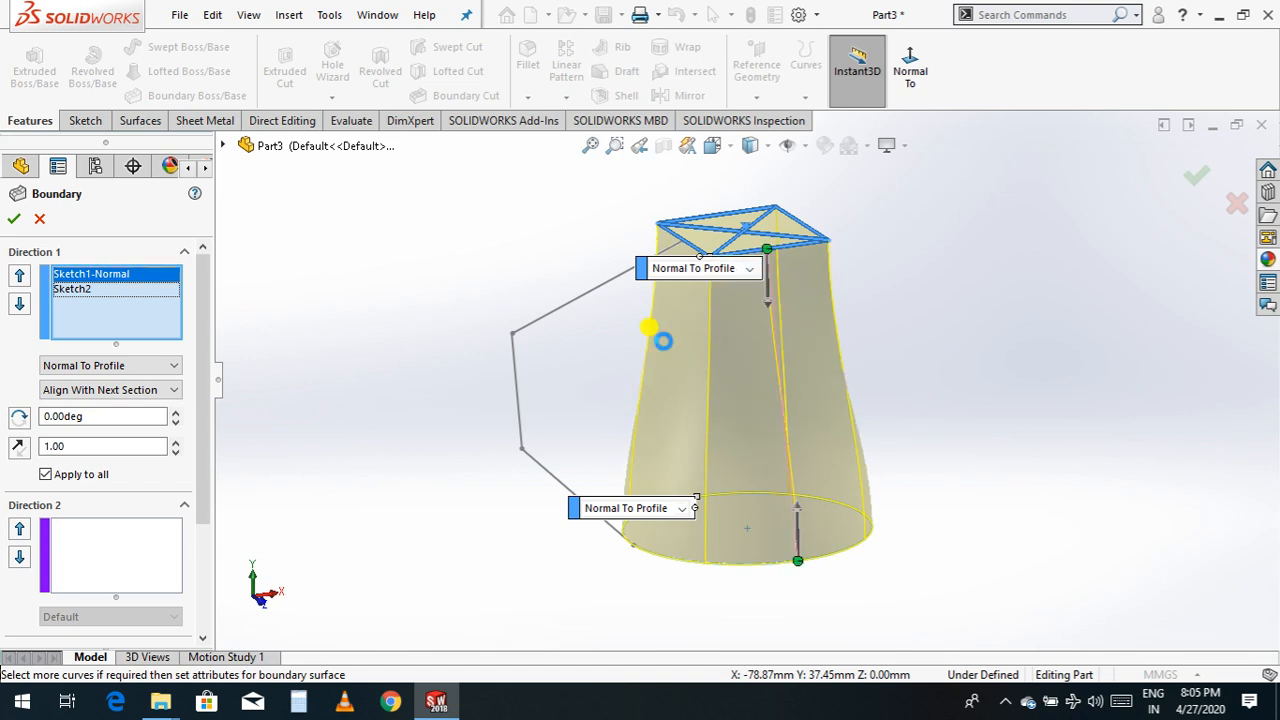
# - Add the three-segment line sketch as the Direction 2 curve and try to create the boundary feature
pyautogui.click(94, 556)
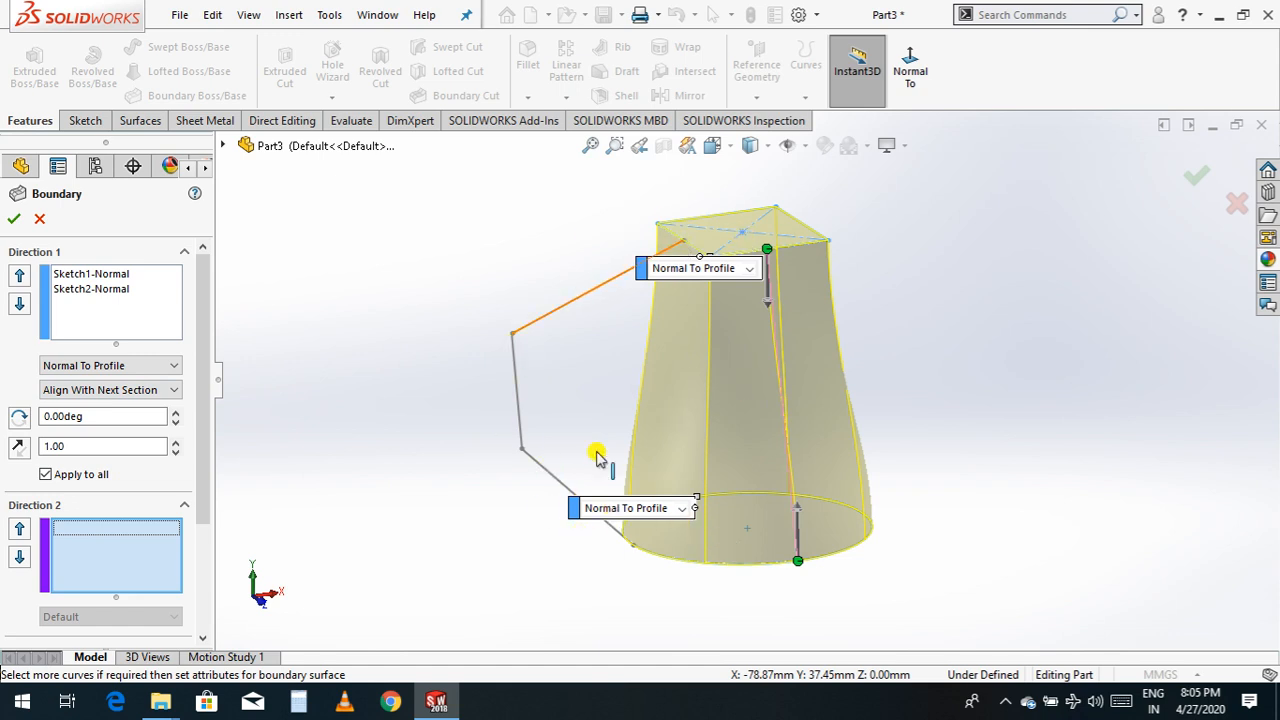
pyautogui.click(519, 397)
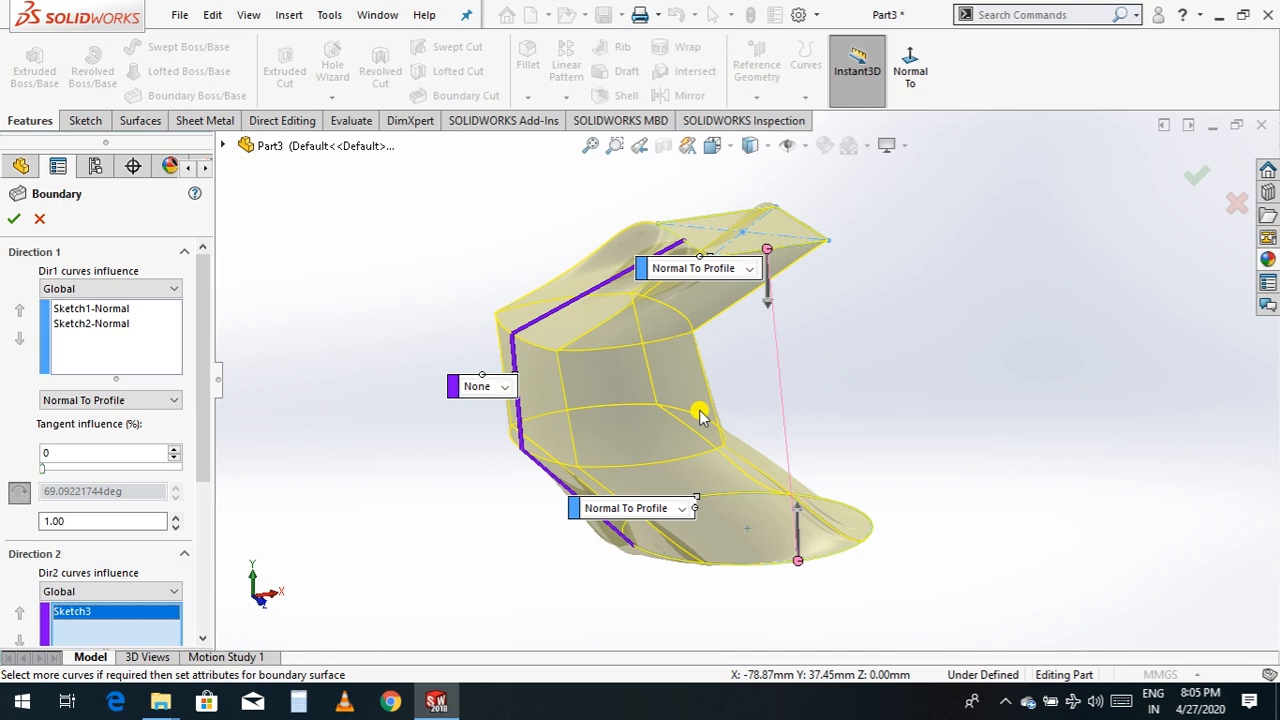
pyautogui.click(19, 223)
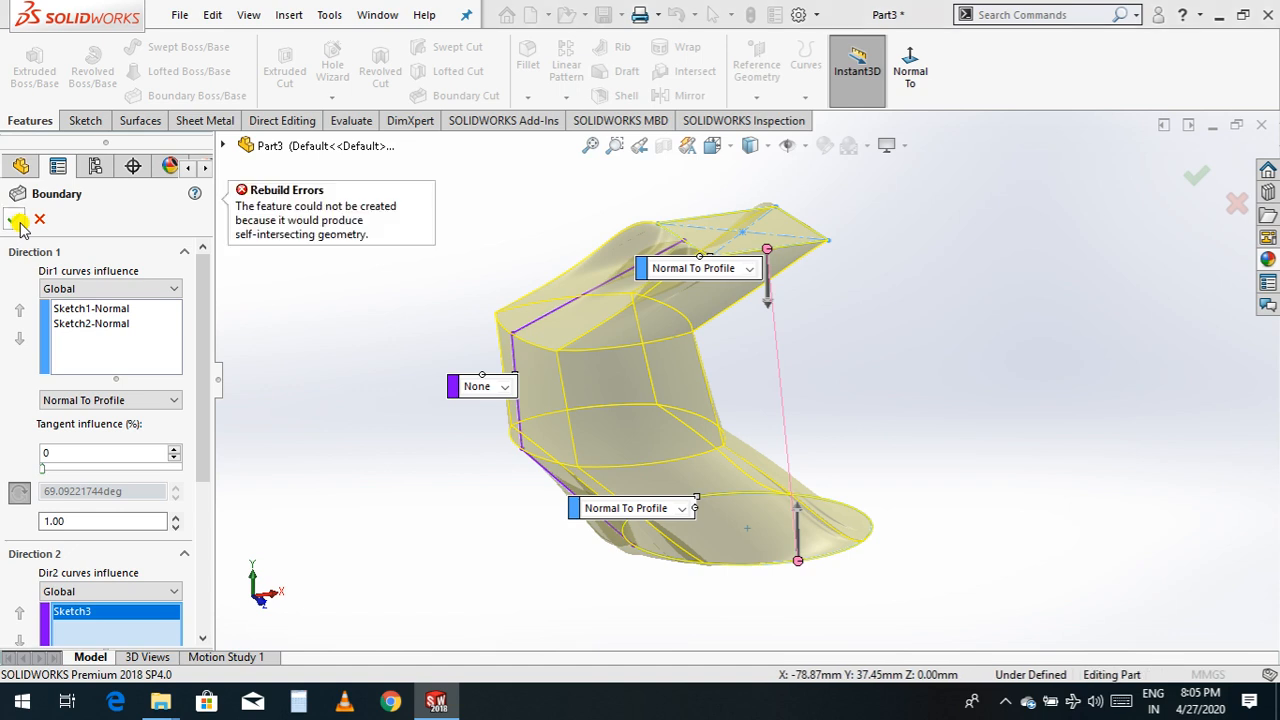
# - Set the tangency of both the square and circle profiles to None, keep None for the Direction 2 curve, and create the boundary solid
pyautogui.click(497, 390)
pyautogui.click(497, 390)
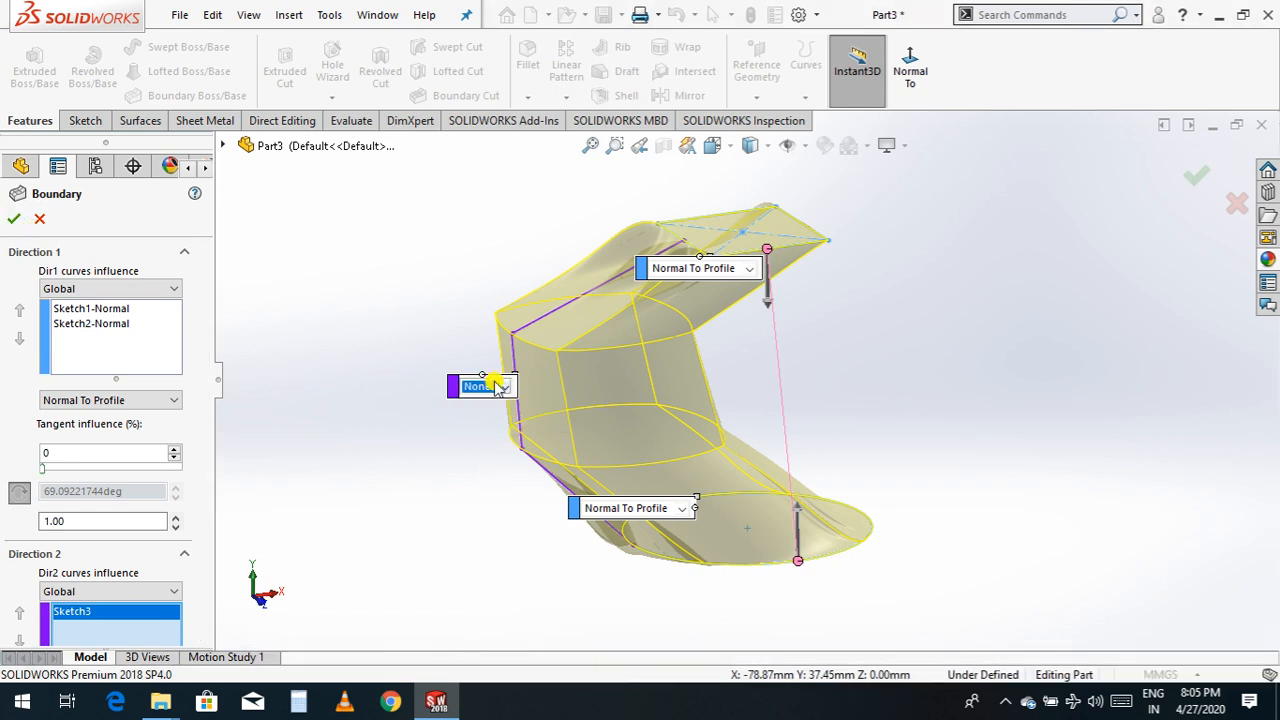
pyautogui.click(500, 388)
pyautogui.click(499, 402)
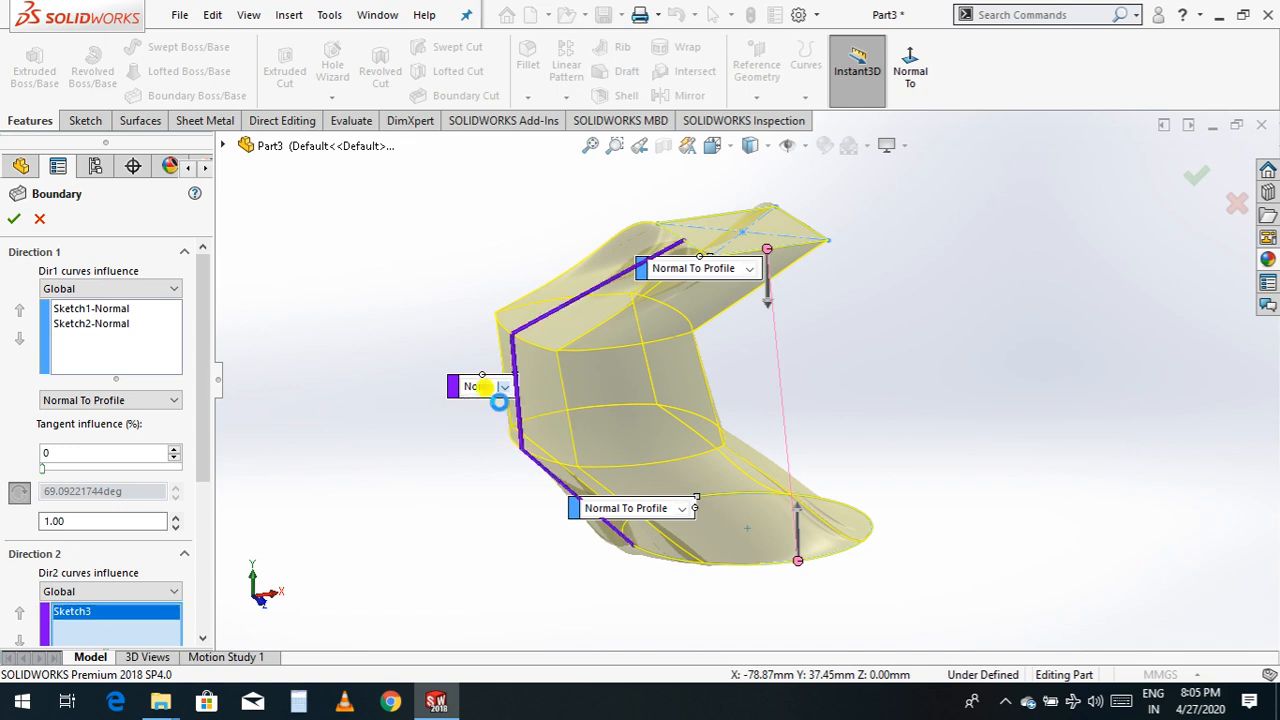
pyautogui.click(752, 272)
pyautogui.click(734, 285)
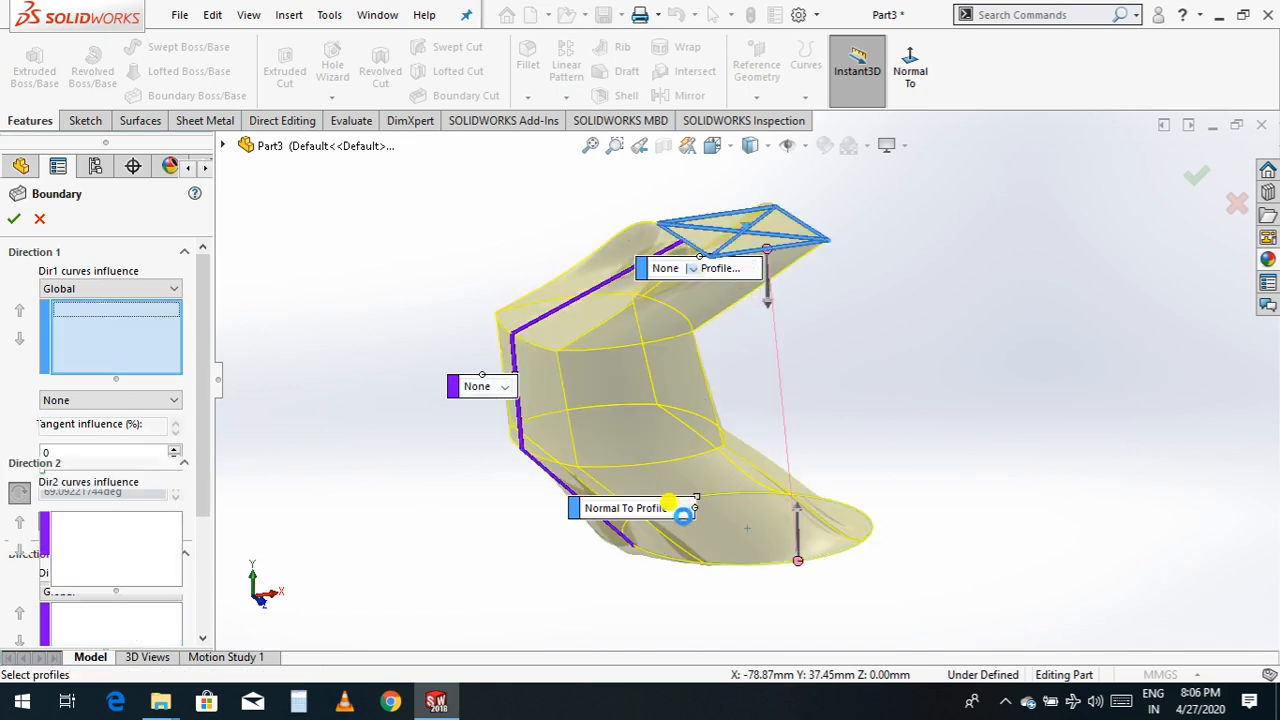
pyautogui.click(680, 514)
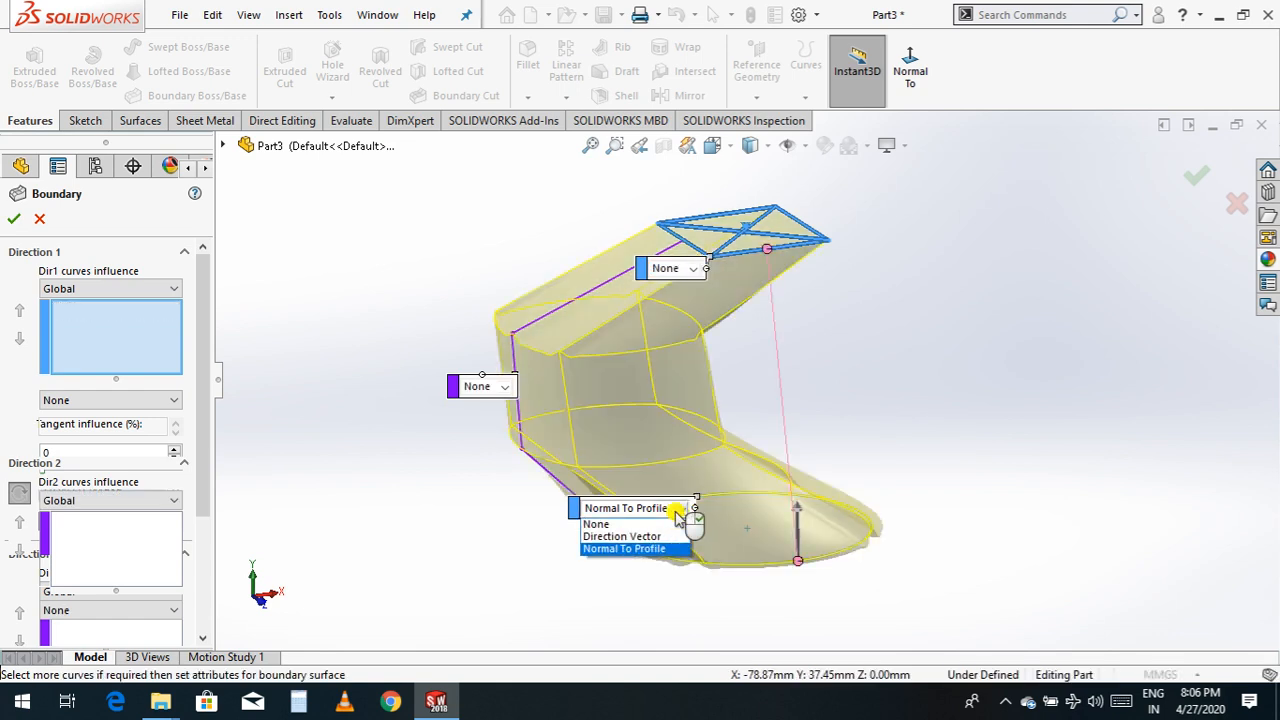
pyautogui.click(648, 524)
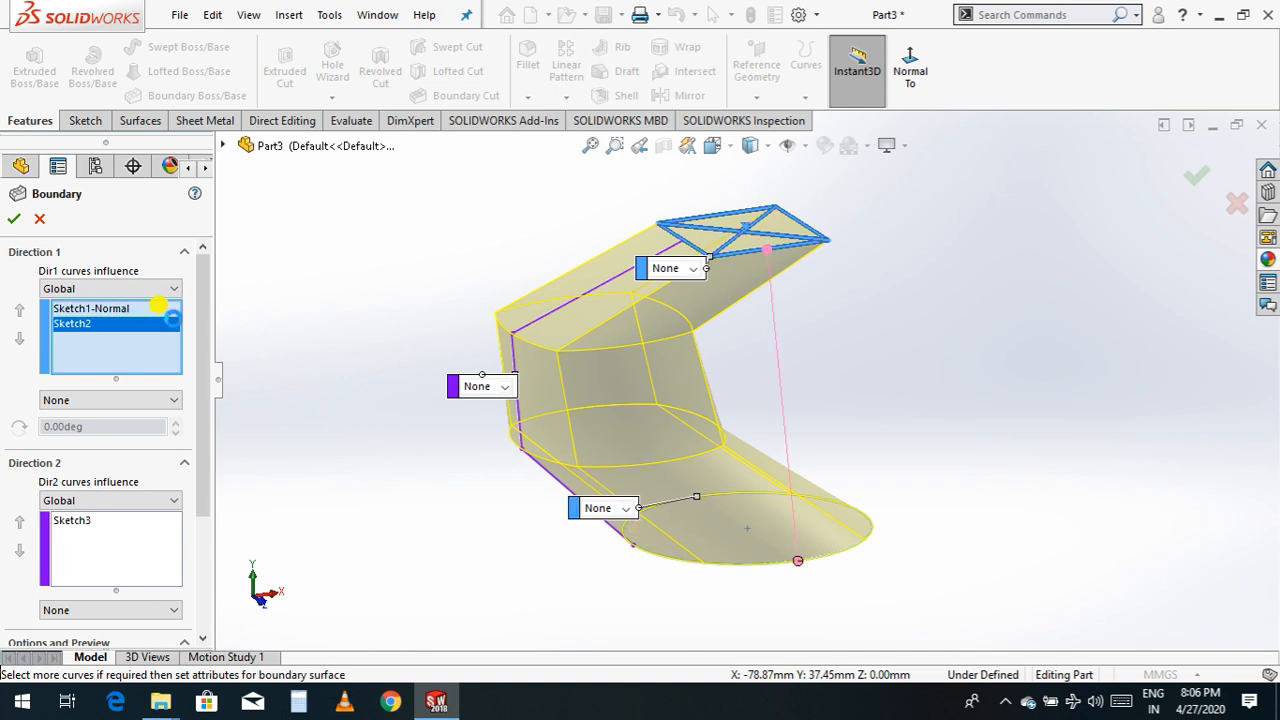
pyautogui.click(13, 220)
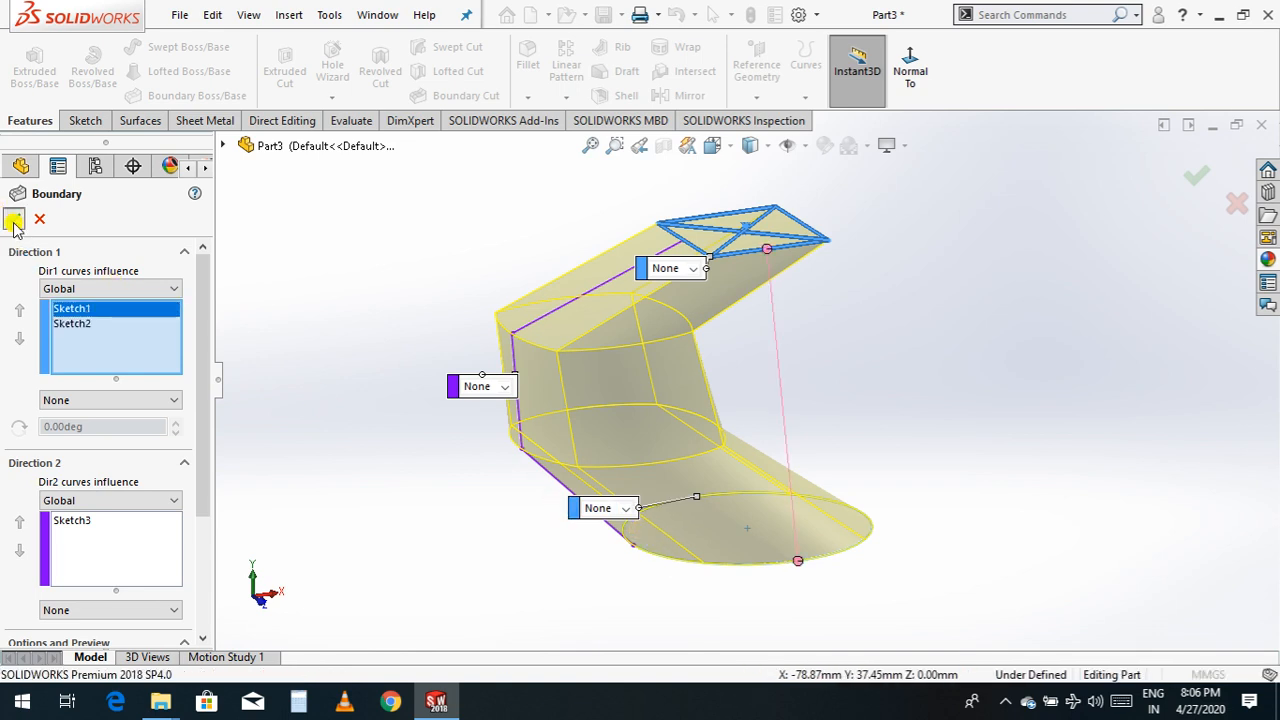
pyautogui.click(822, 330)
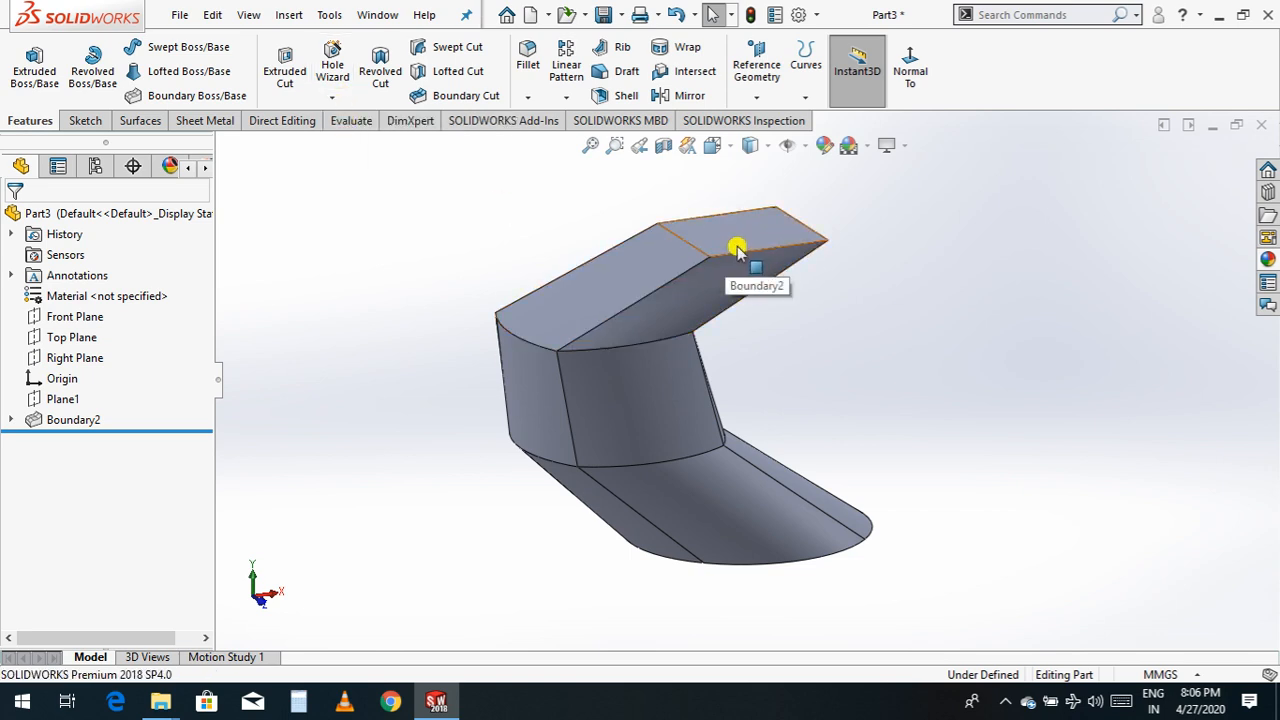
# - Start a Hole Wizard counterbore hole to the ISO standard with the type Hex Screw Grade AB ISO 4017
pyautogui.click(332, 97)
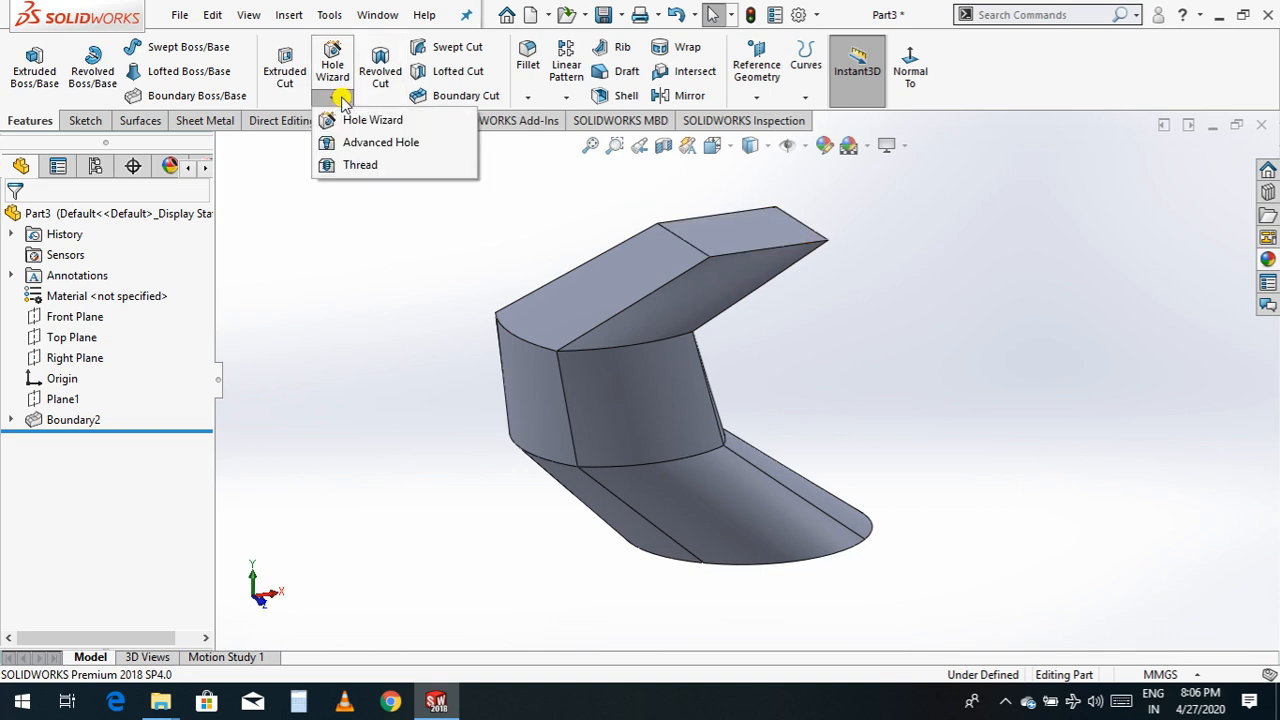
pyautogui.click(362, 121)
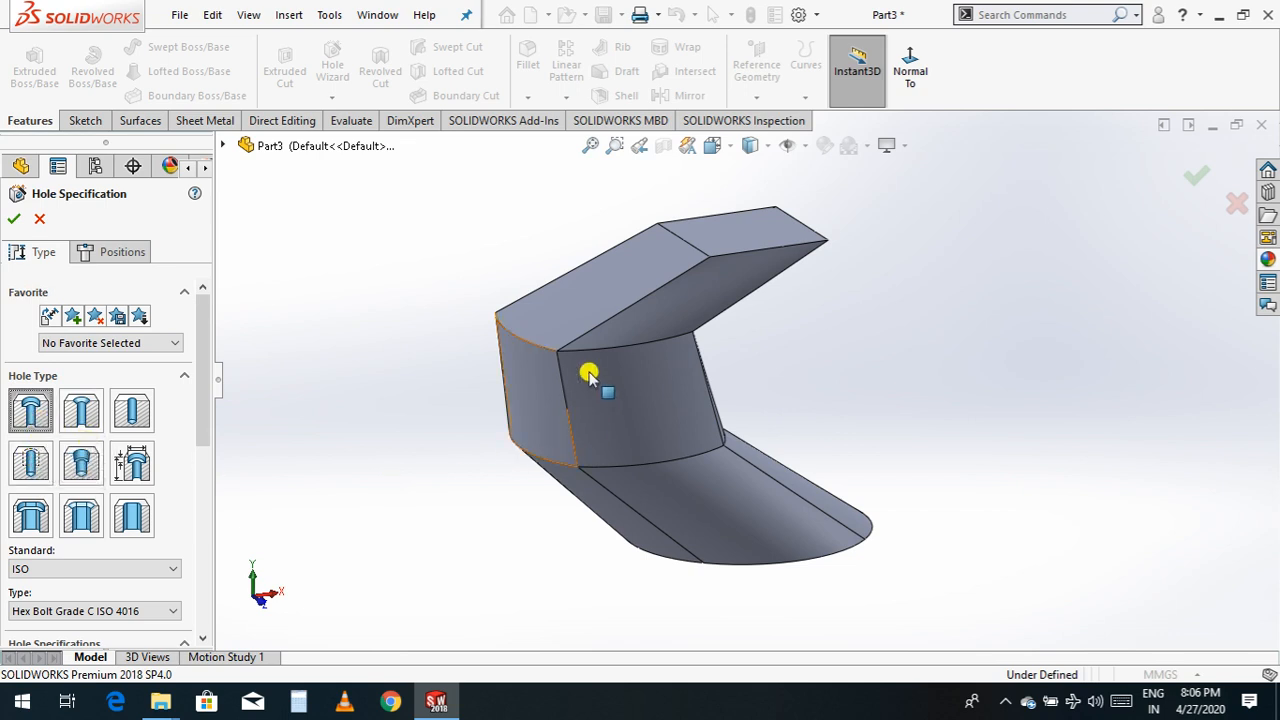
pyautogui.scroll(-3, 206, 636)
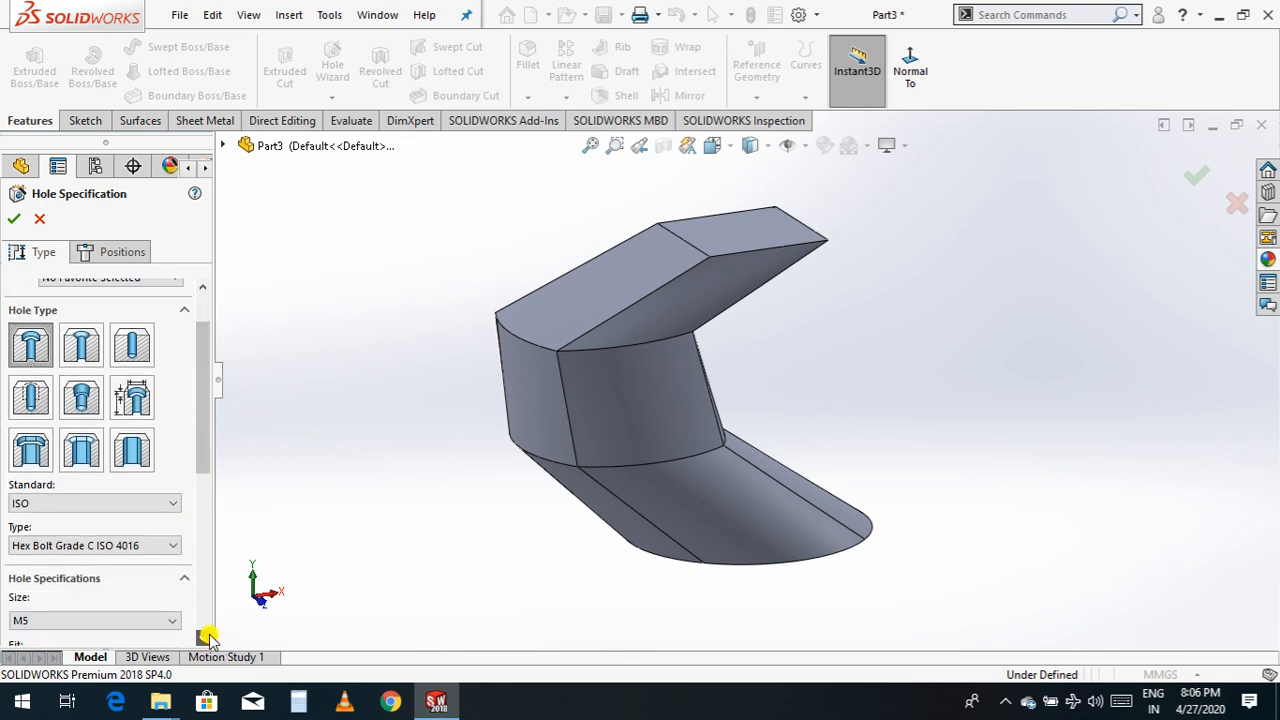
pyautogui.click(173, 472)
pyautogui.click(172, 473)
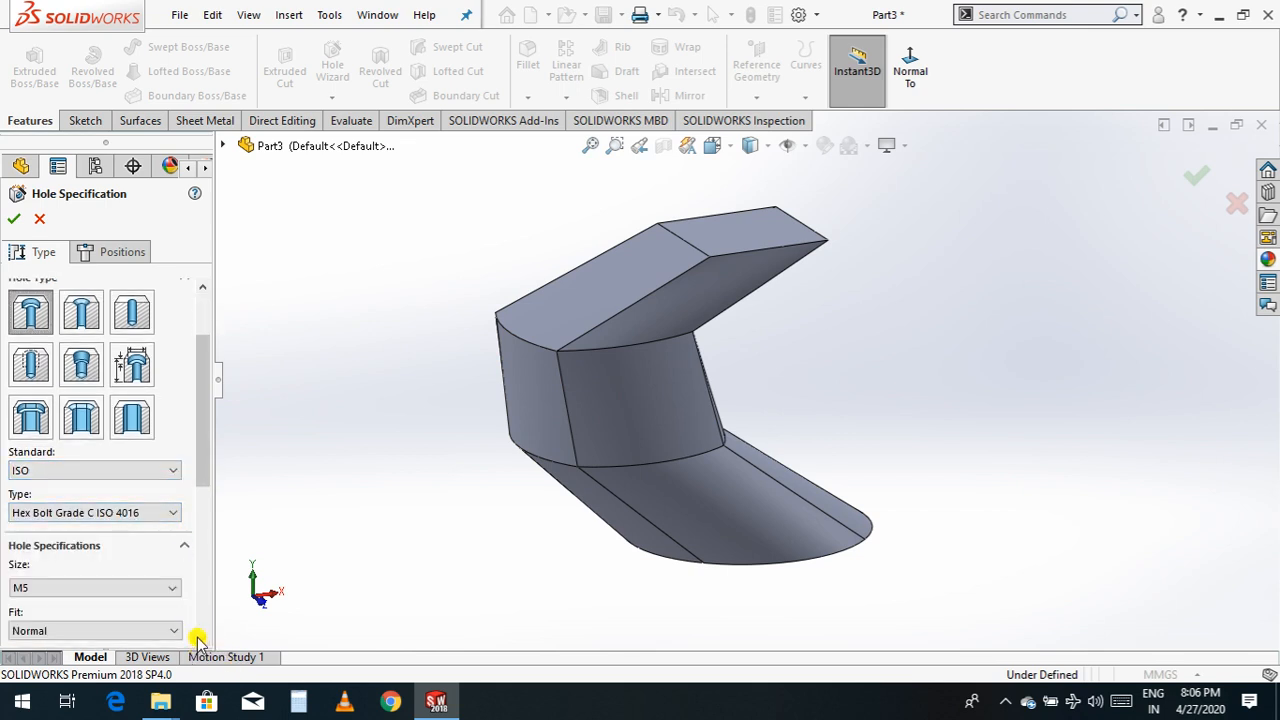
pyautogui.scroll(-1, 200, 640)
pyautogui.click(174, 479)
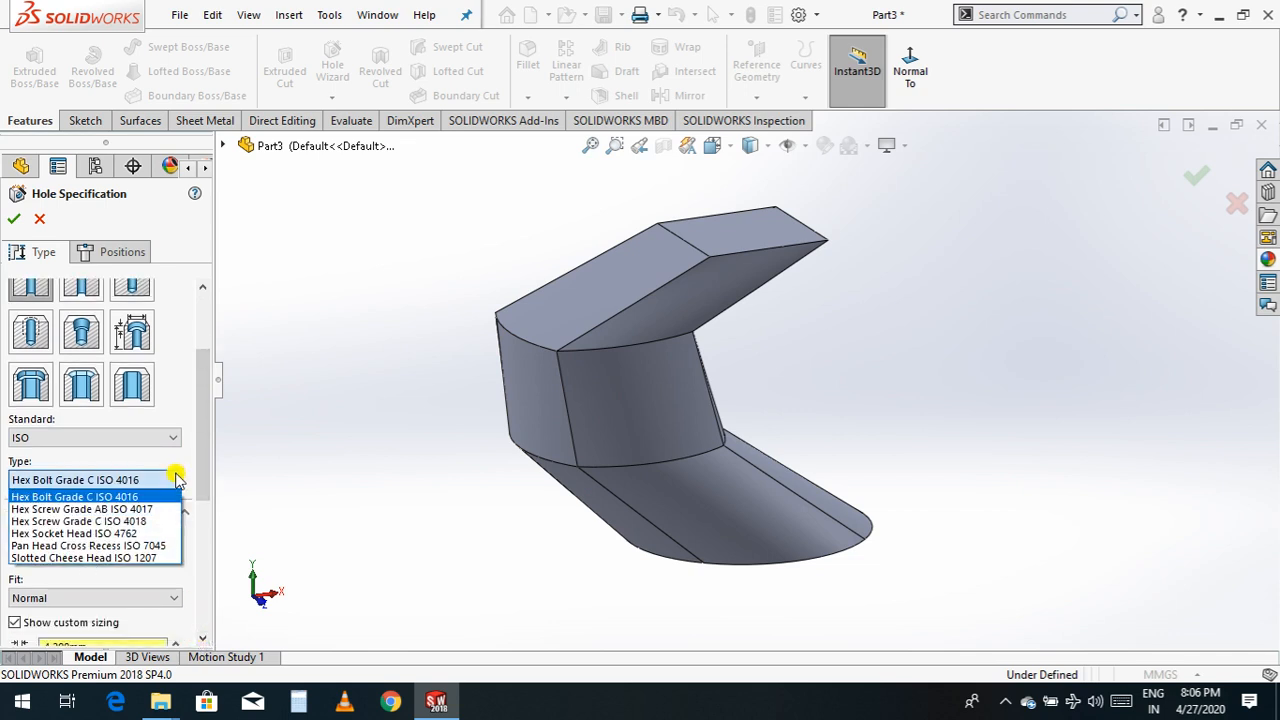
pyautogui.click(143, 510)
pyautogui.scroll(-2, 205, 635)
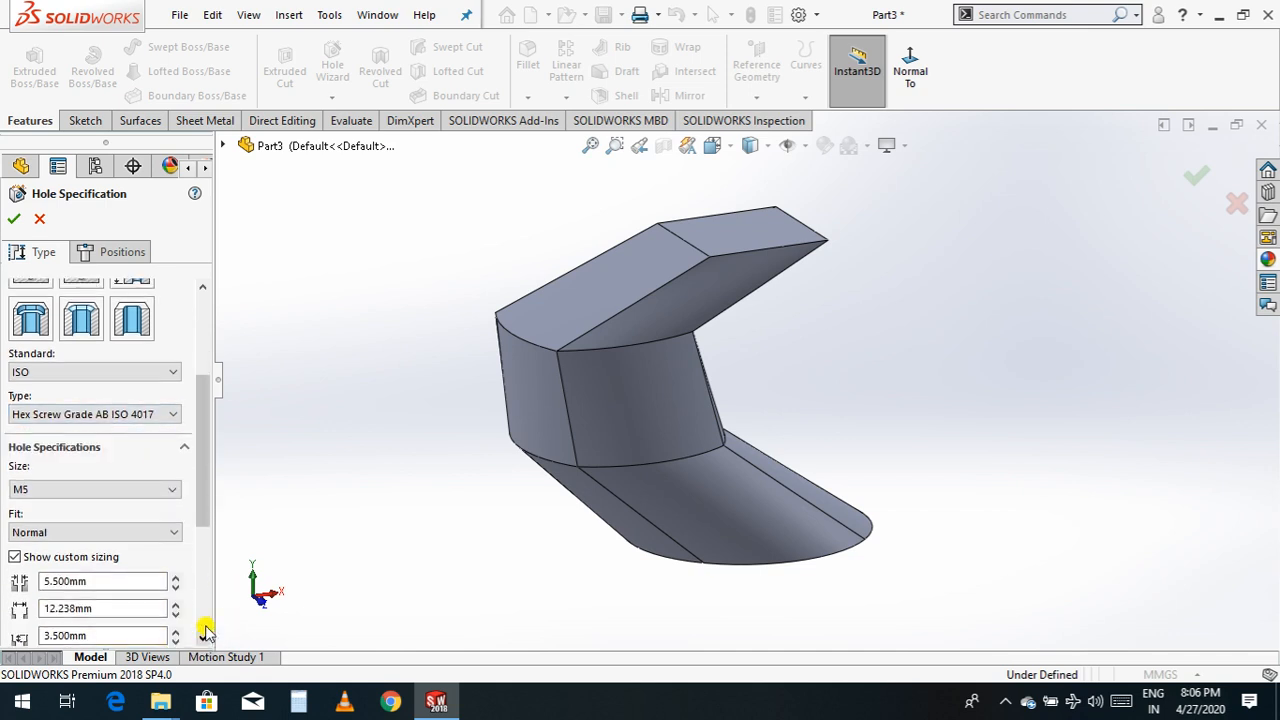
# - Review the counterbore's size, fit, custom sizing, end condition and options, keeping size M5, Normal fit and Blind
pyautogui.click(176, 490)
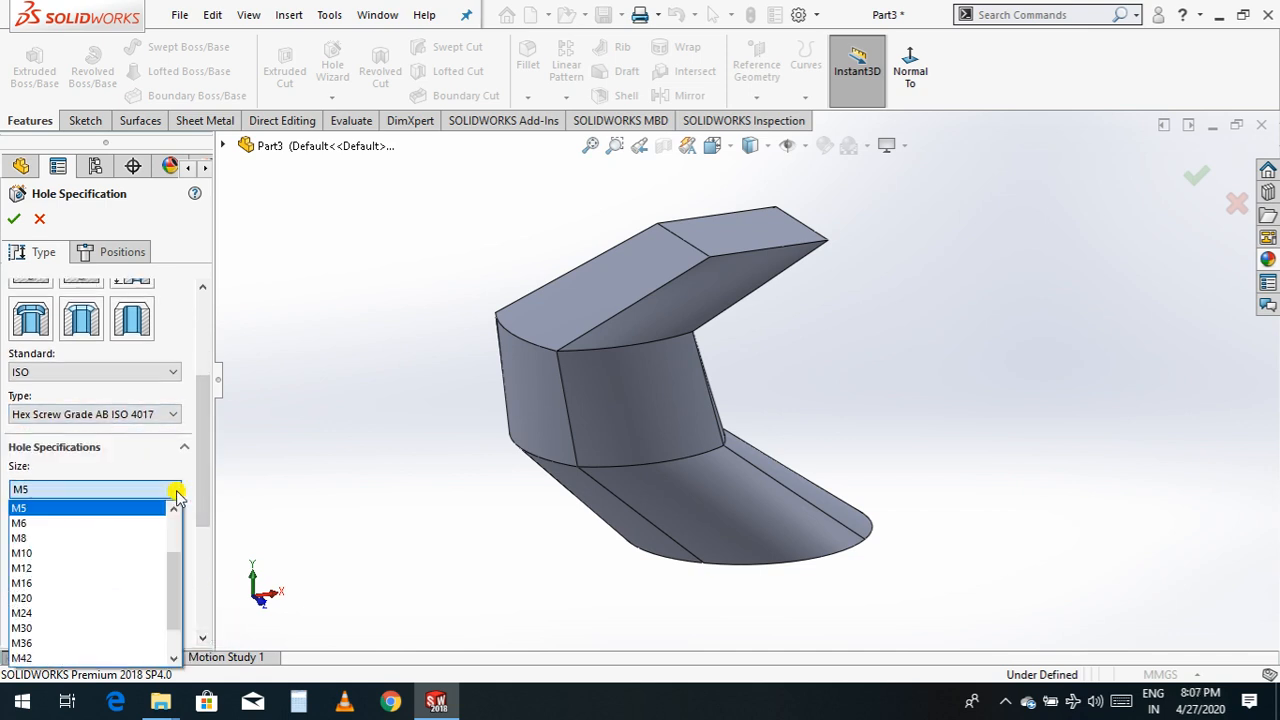
pyautogui.click(176, 490)
pyautogui.scroll(-3, 197, 640)
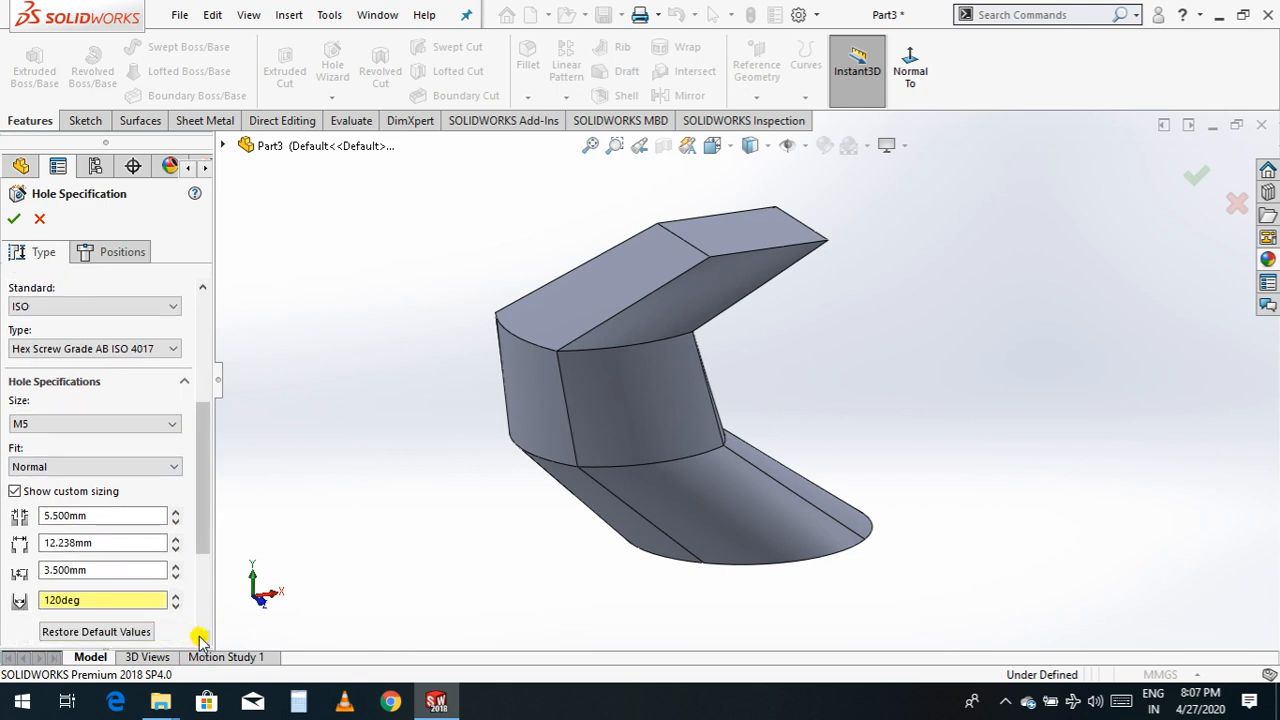
pyautogui.click(171, 434)
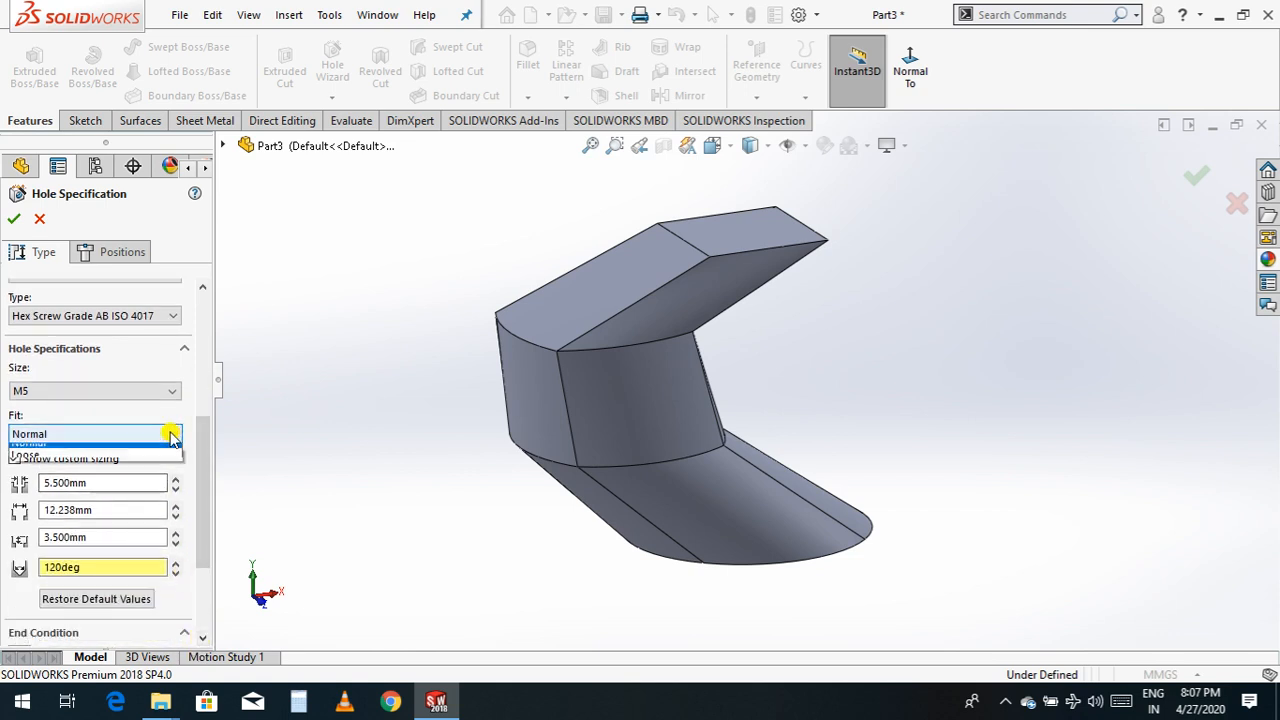
pyautogui.click(171, 434)
pyautogui.scroll(-3, 205, 622)
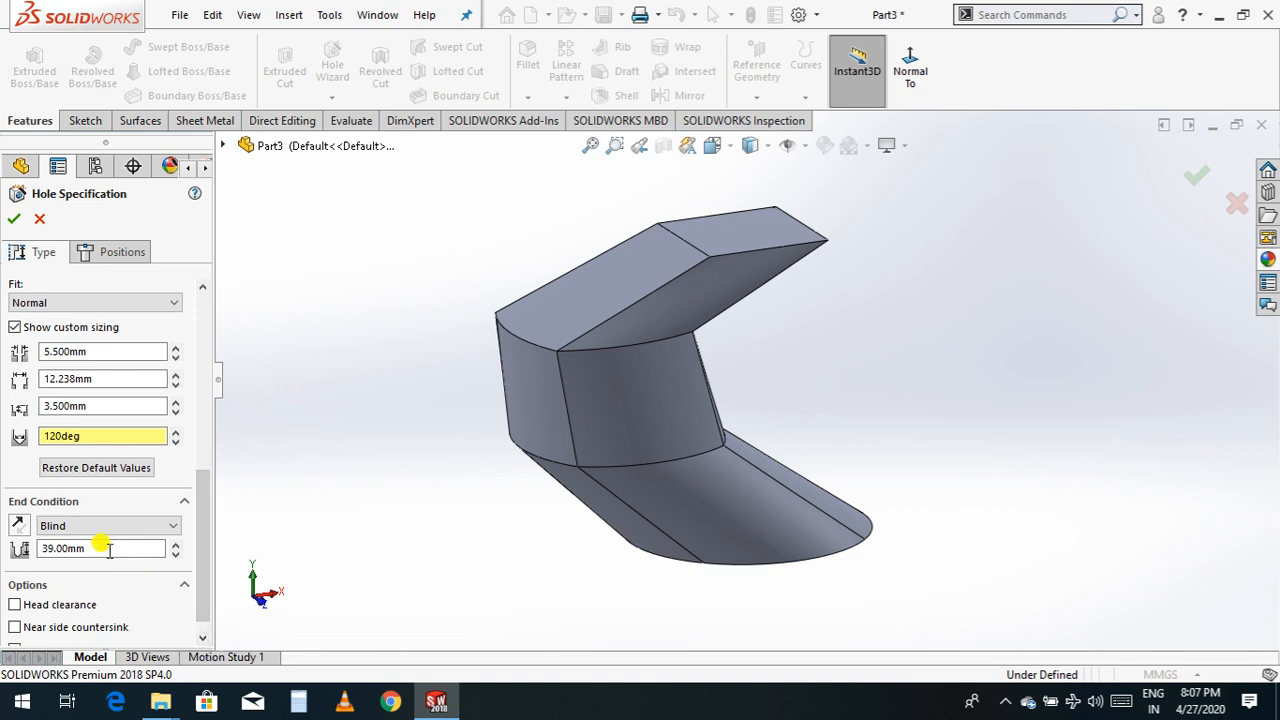
pyautogui.click(202, 638)
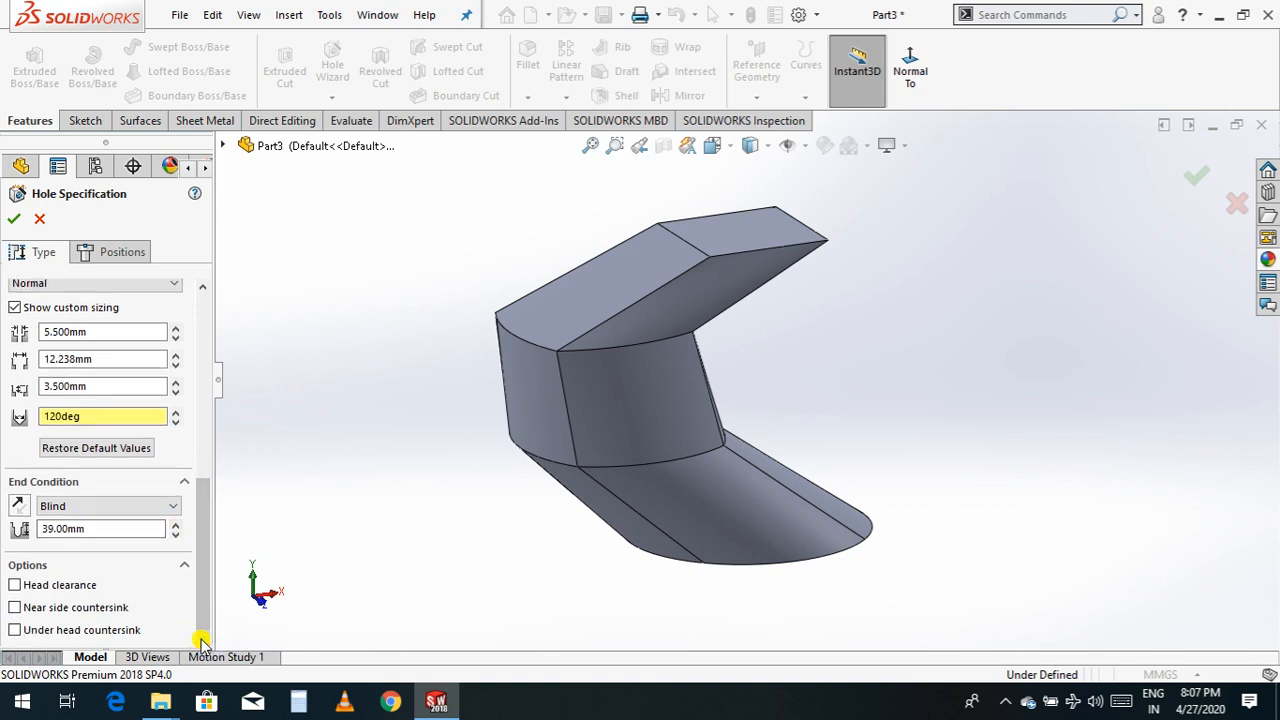
# - Position holes using a 3D Sketch, placing one each on the square end face, the upper sloped face and the middle section's outer face
pyautogui.click(117, 257)
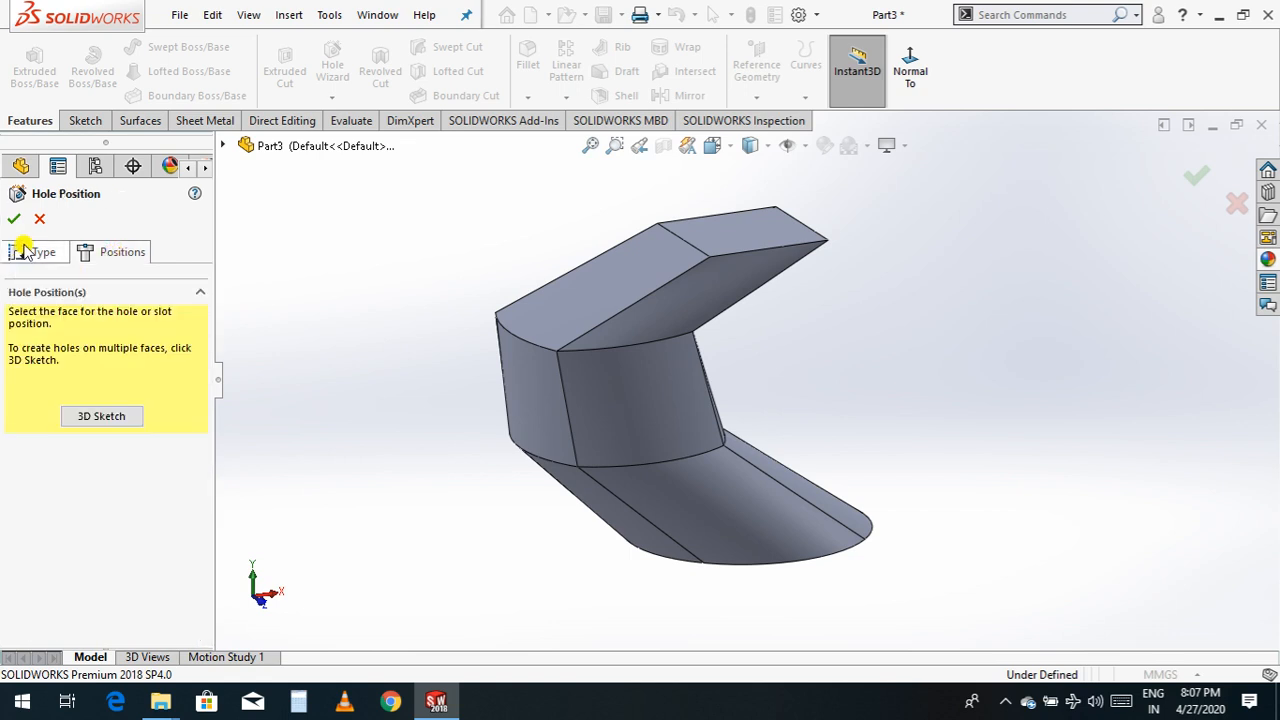
pyautogui.click(102, 416)
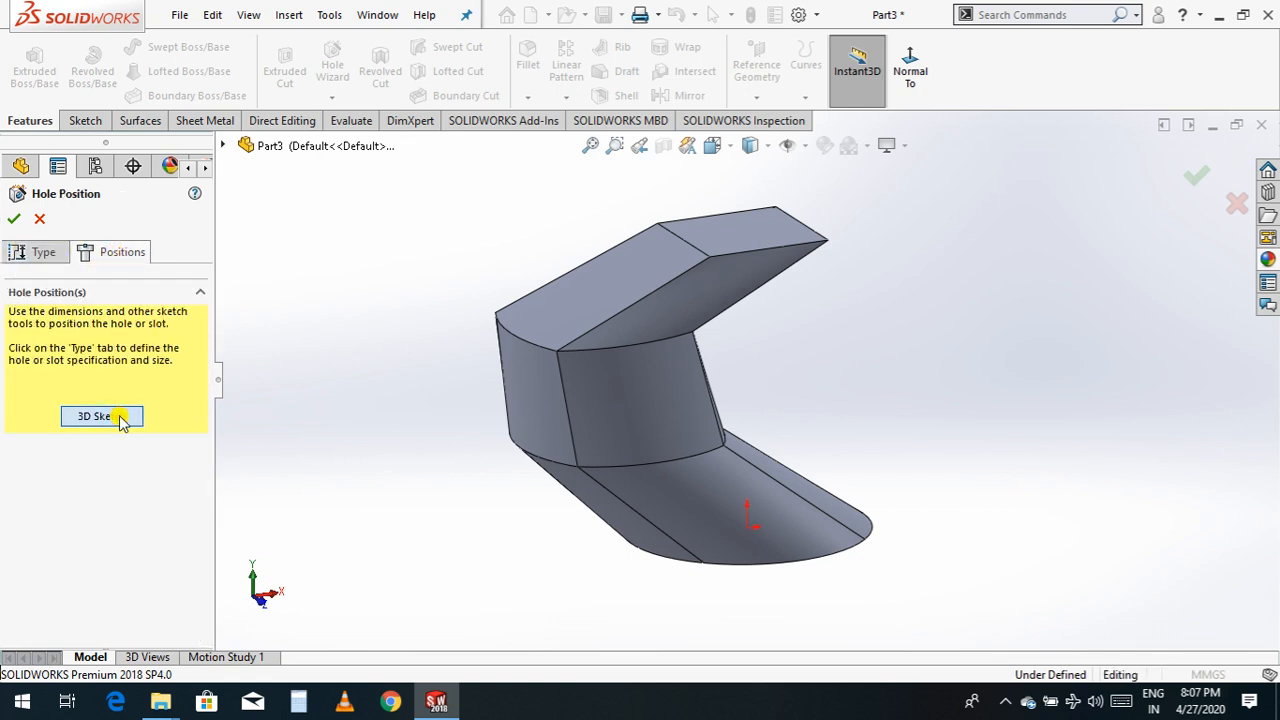
pyautogui.click(737, 243)
pyautogui.click(612, 276)
pyautogui.click(569, 343)
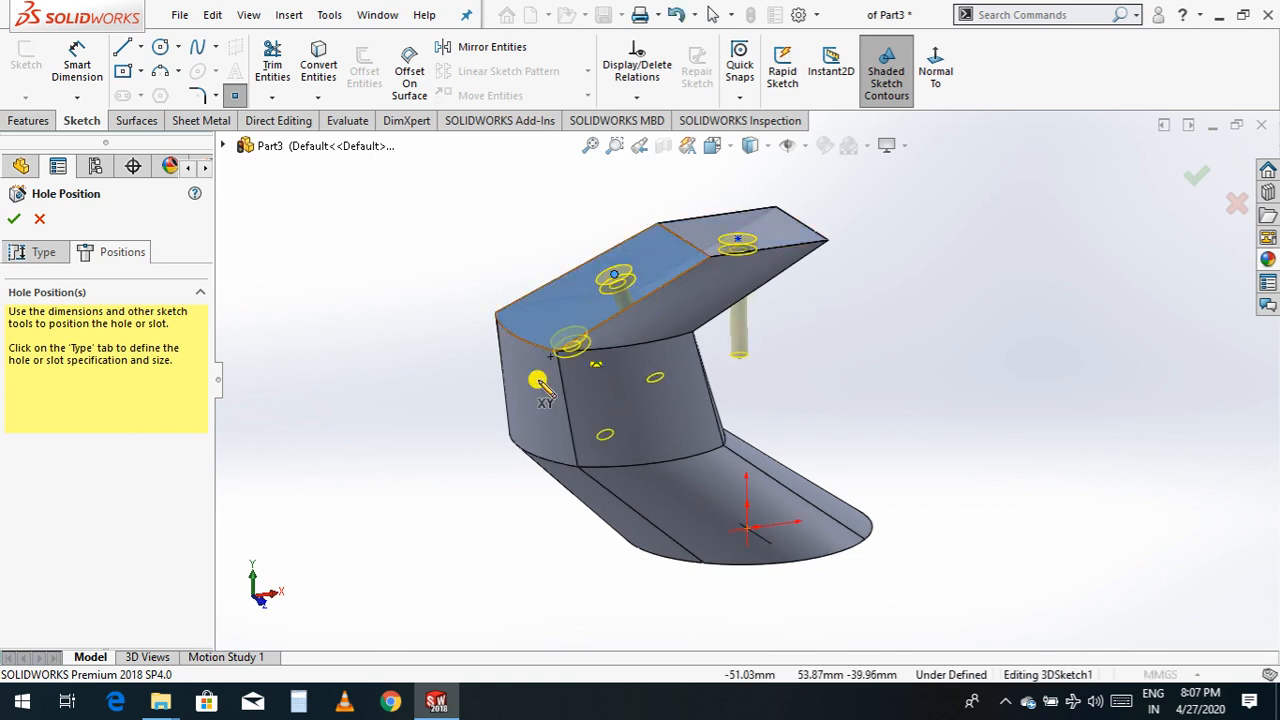
pyautogui.click(538, 384)
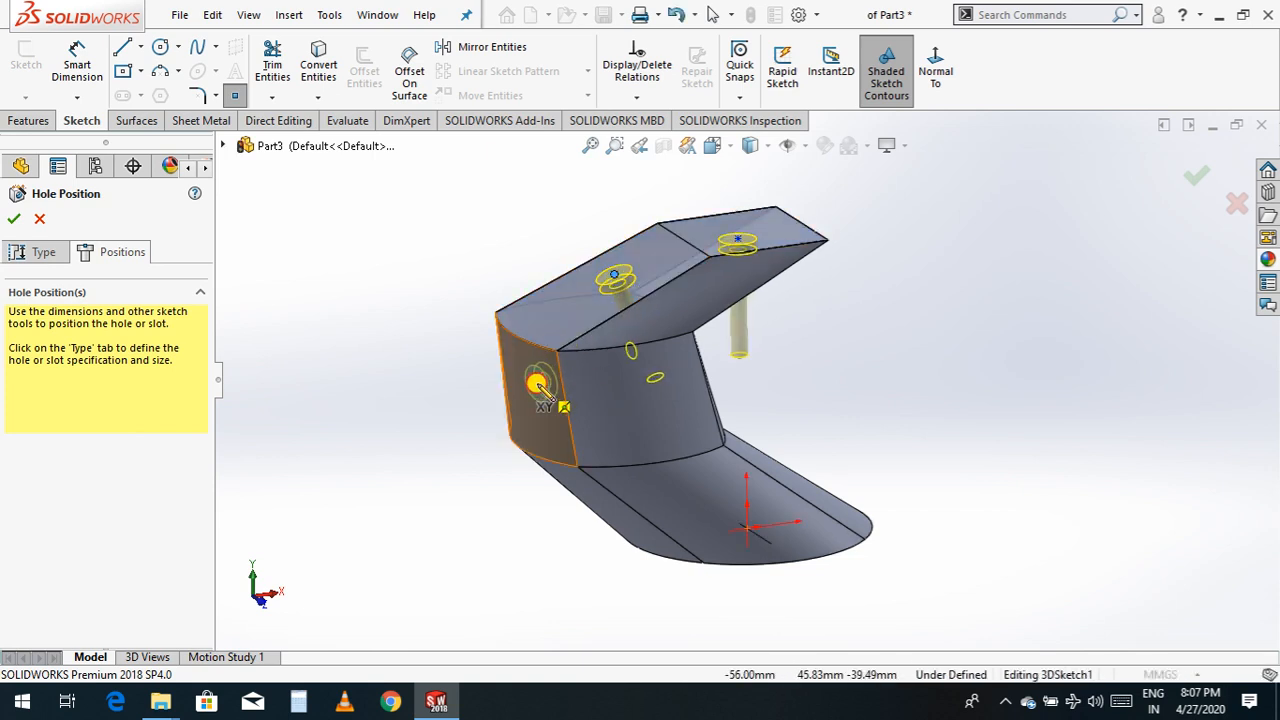
# - Place three more holes on the lower section's outer, front and far side faces, and create the counterbore holes
pyautogui.click(617, 502)
pyautogui.click(700, 512)
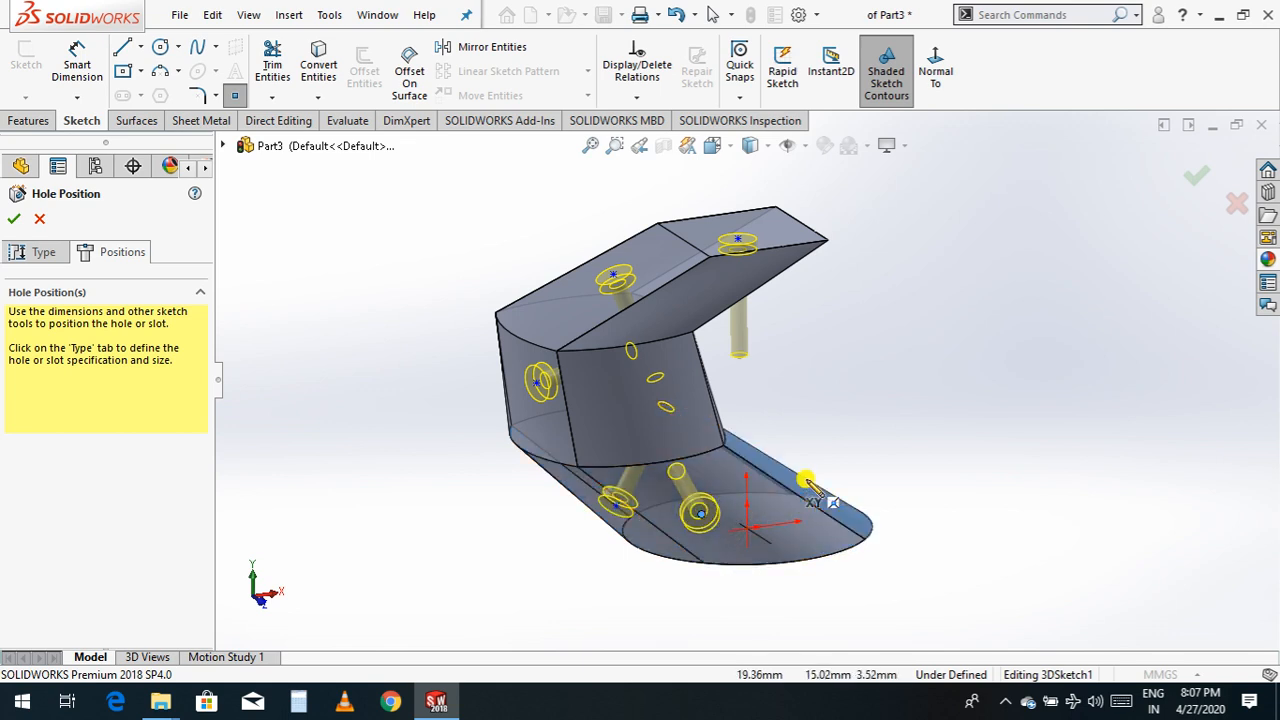
pyautogui.click(811, 484)
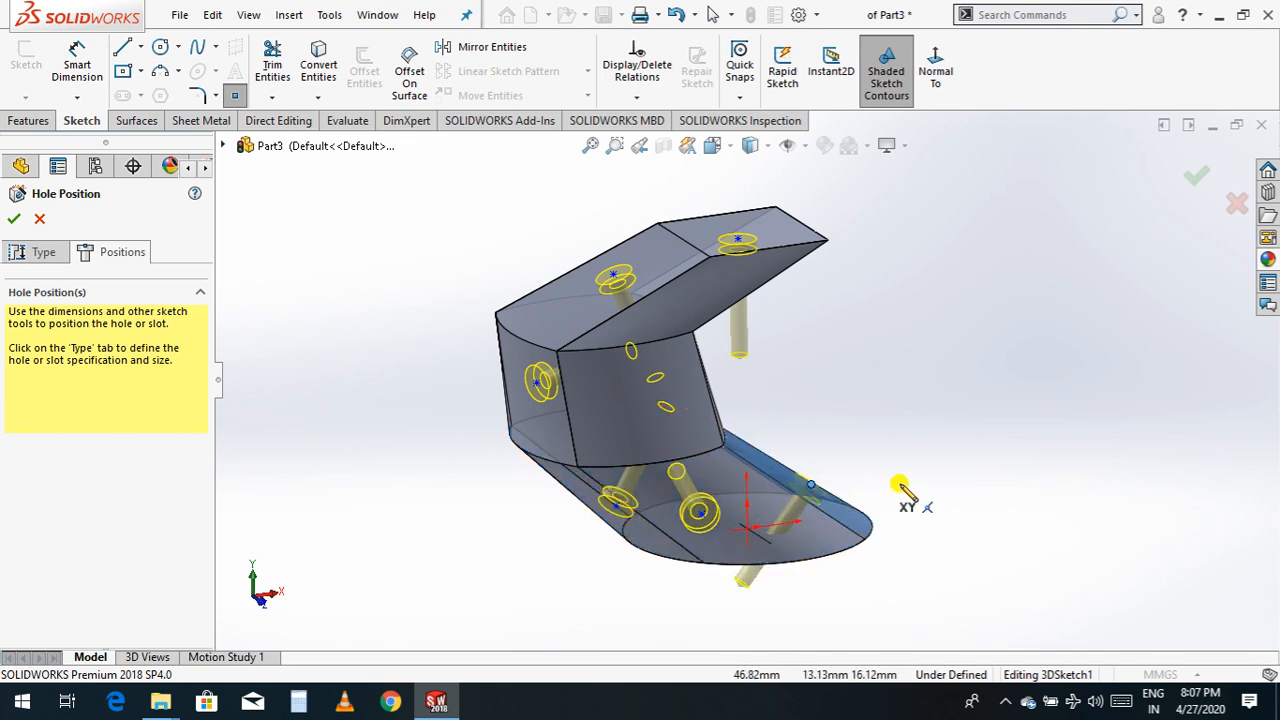
pyautogui.click(40, 256)
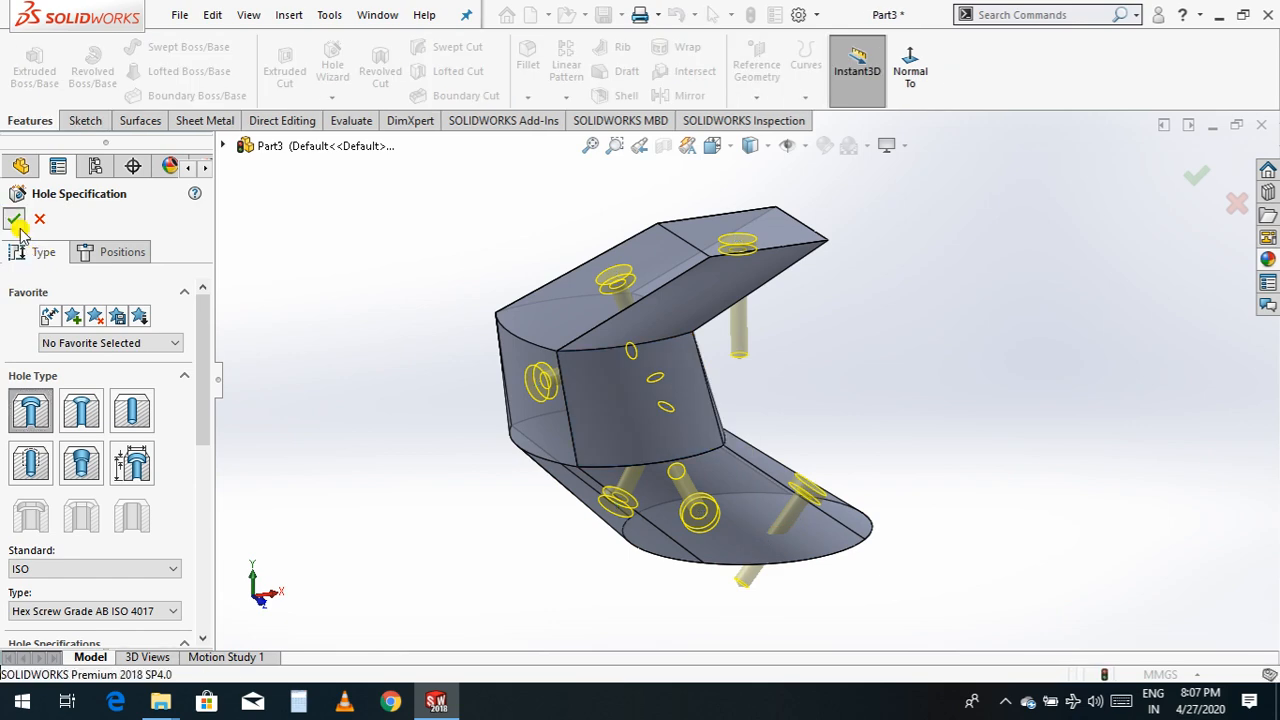
pyautogui.click(15, 220)
pyautogui.click(877, 350)
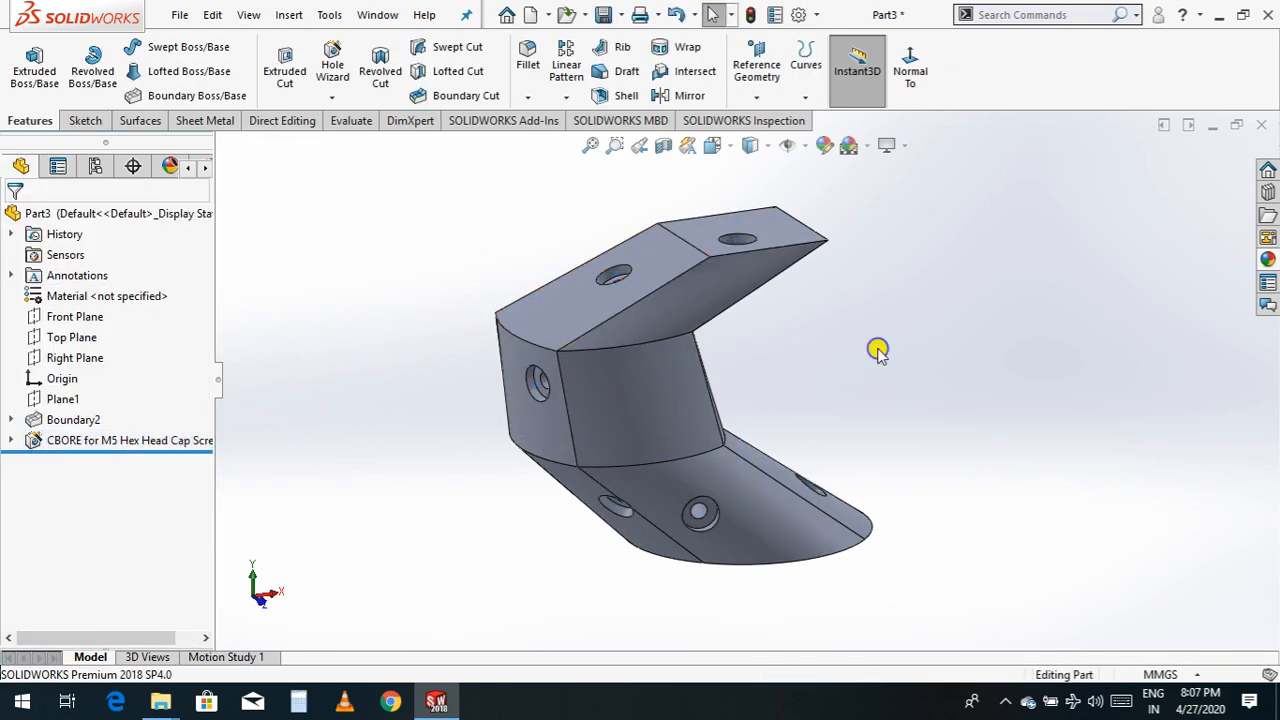
# - Examine the counterbore holes on the different faces of the boundary solid from several angles and up close
pyautogui.rightClick(877, 350)
pyautogui.click(965, 430)
pyautogui.moveTo(965, 430); pyautogui.dragTo(921, 256)
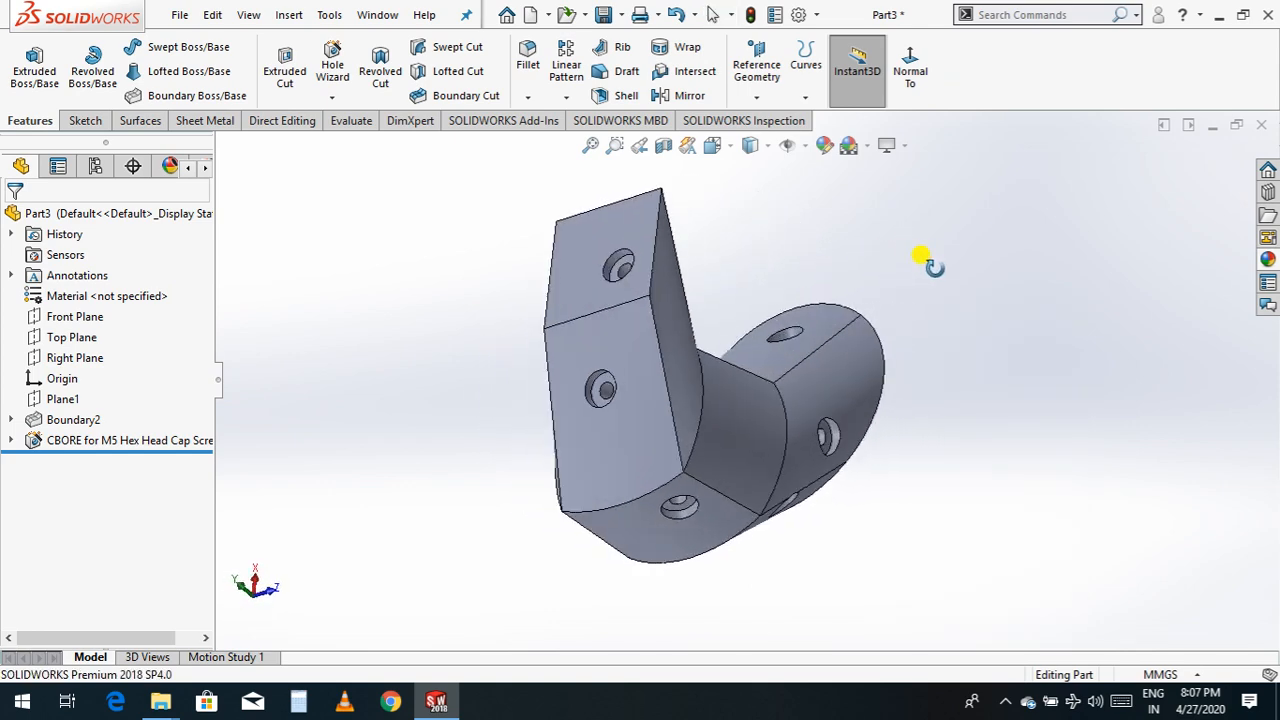
pyautogui.scroll(-10, 586, 386)
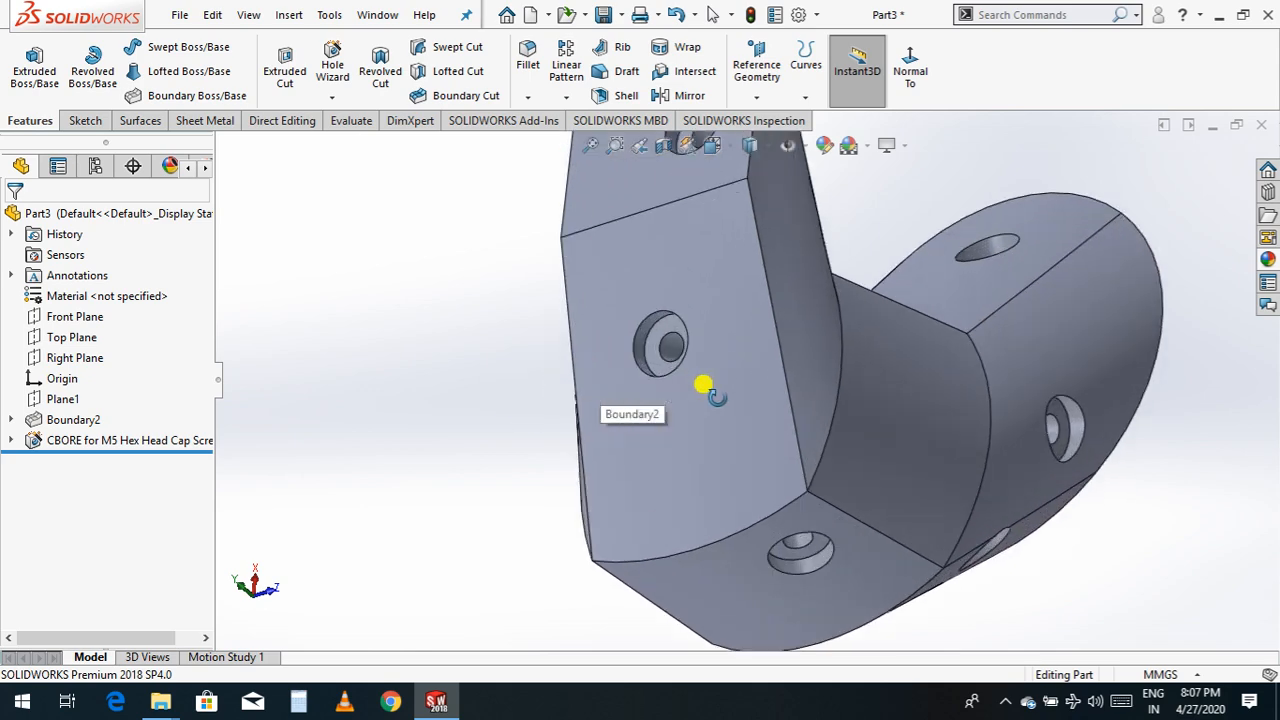
pyautogui.scroll(8, 600, 380)
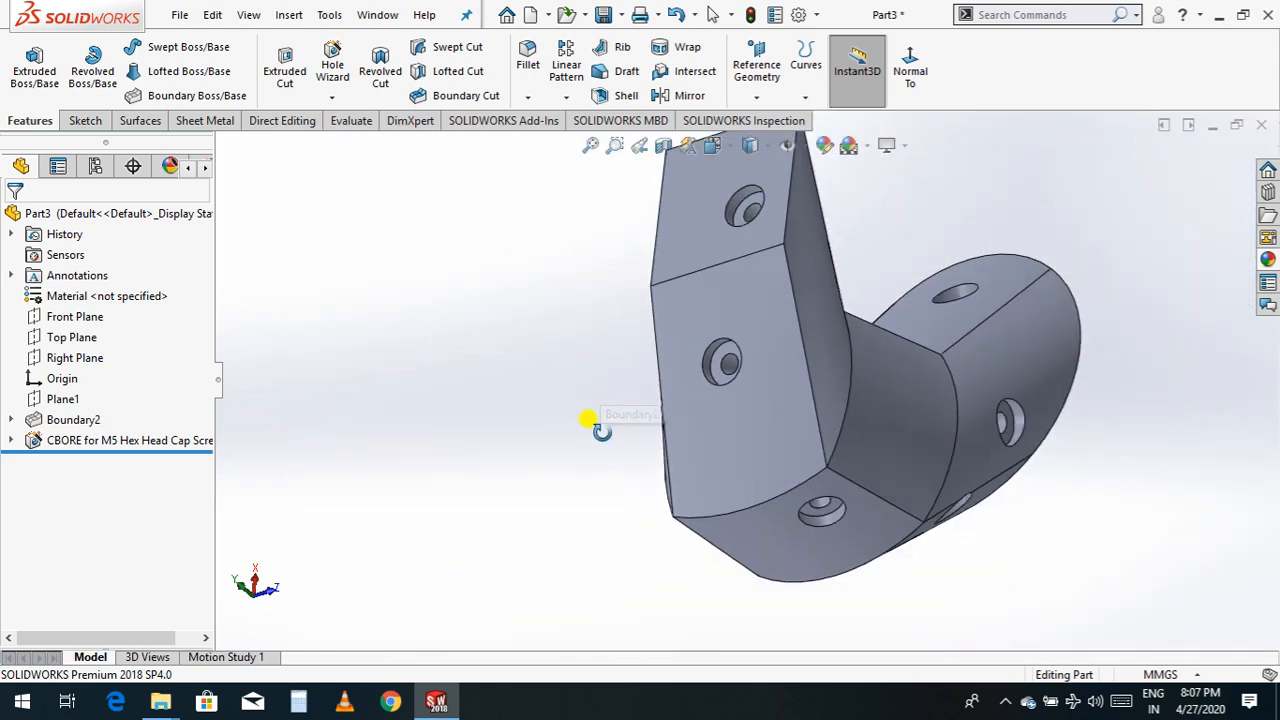
pyautogui.moveTo(600, 423)
pyautogui.mouseDown()
pyautogui.moveTo(584, 502)
pyautogui.moveTo(623, 369)
pyautogui.moveTo(526, 300)
pyautogui.moveTo(523, 466)
pyautogui.moveTo(607, 462)
pyautogui.moveTo(594, 413)
pyautogui.mouseUp()
pyautogui.moveTo(610, 368); pyautogui.dragTo(935, 423)
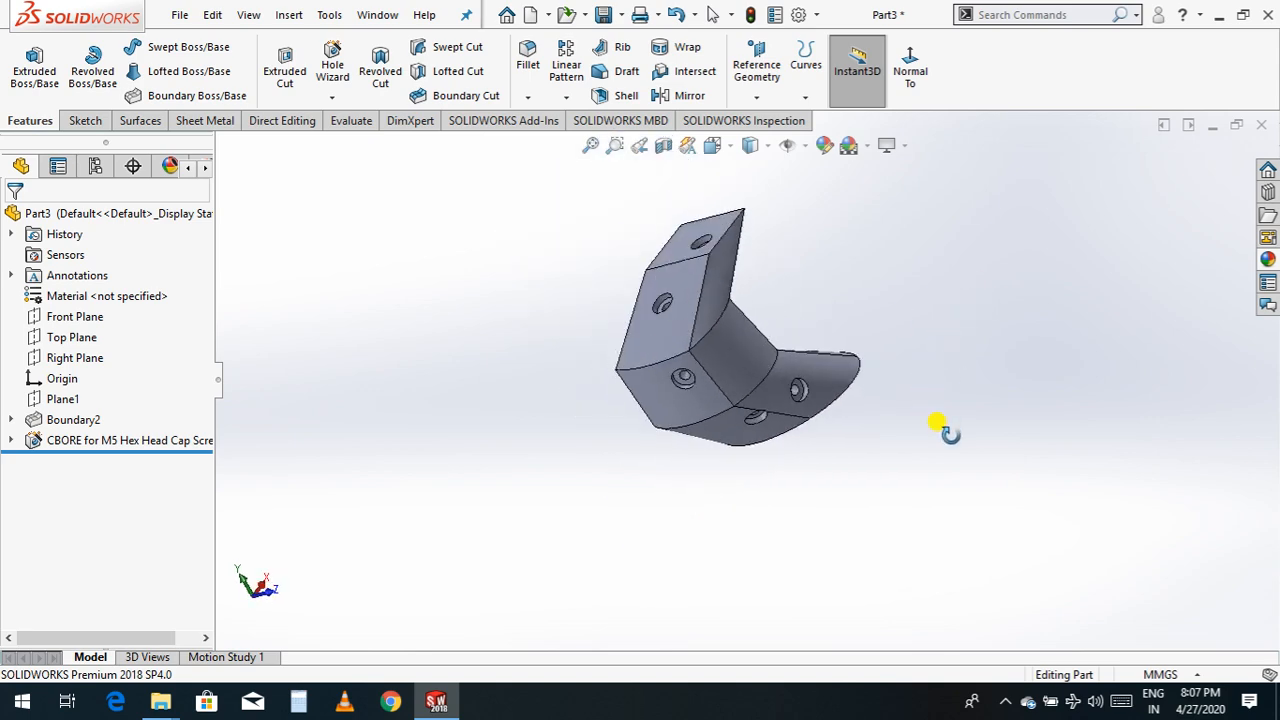
pyautogui.moveTo(787, 331); pyautogui.dragTo(743, 363, button='middle')
pyautogui.scroll(-4, 743, 363)
pyautogui.moveTo(920, 412); pyautogui.dragTo(943, 446, button='middle')
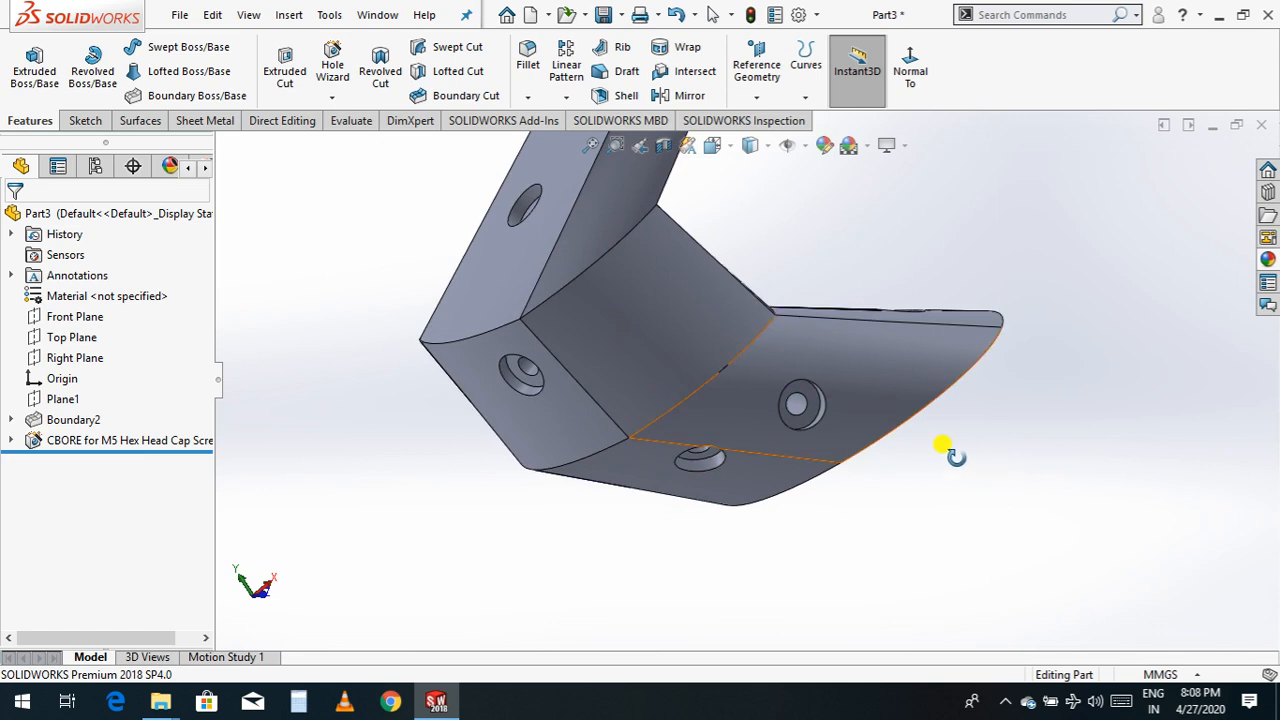